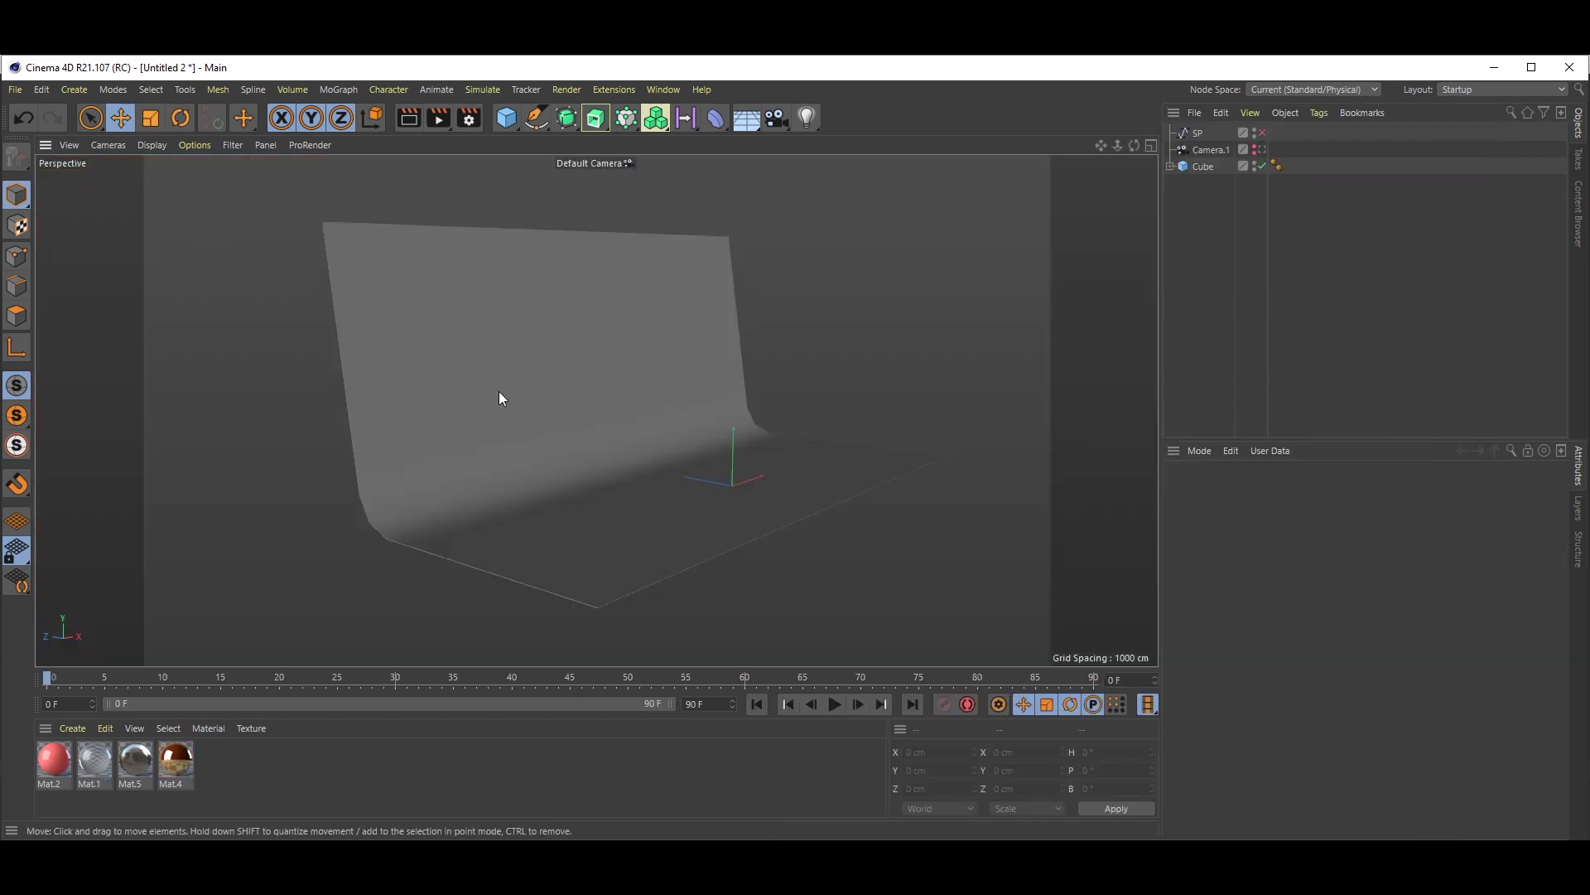
Orbit toward the backdrop and maximise the Front viewport.
{"action": "left_click_drag", "start_coordinate": [526, 403], "coordinate": [635, 404], "text": "alt"}
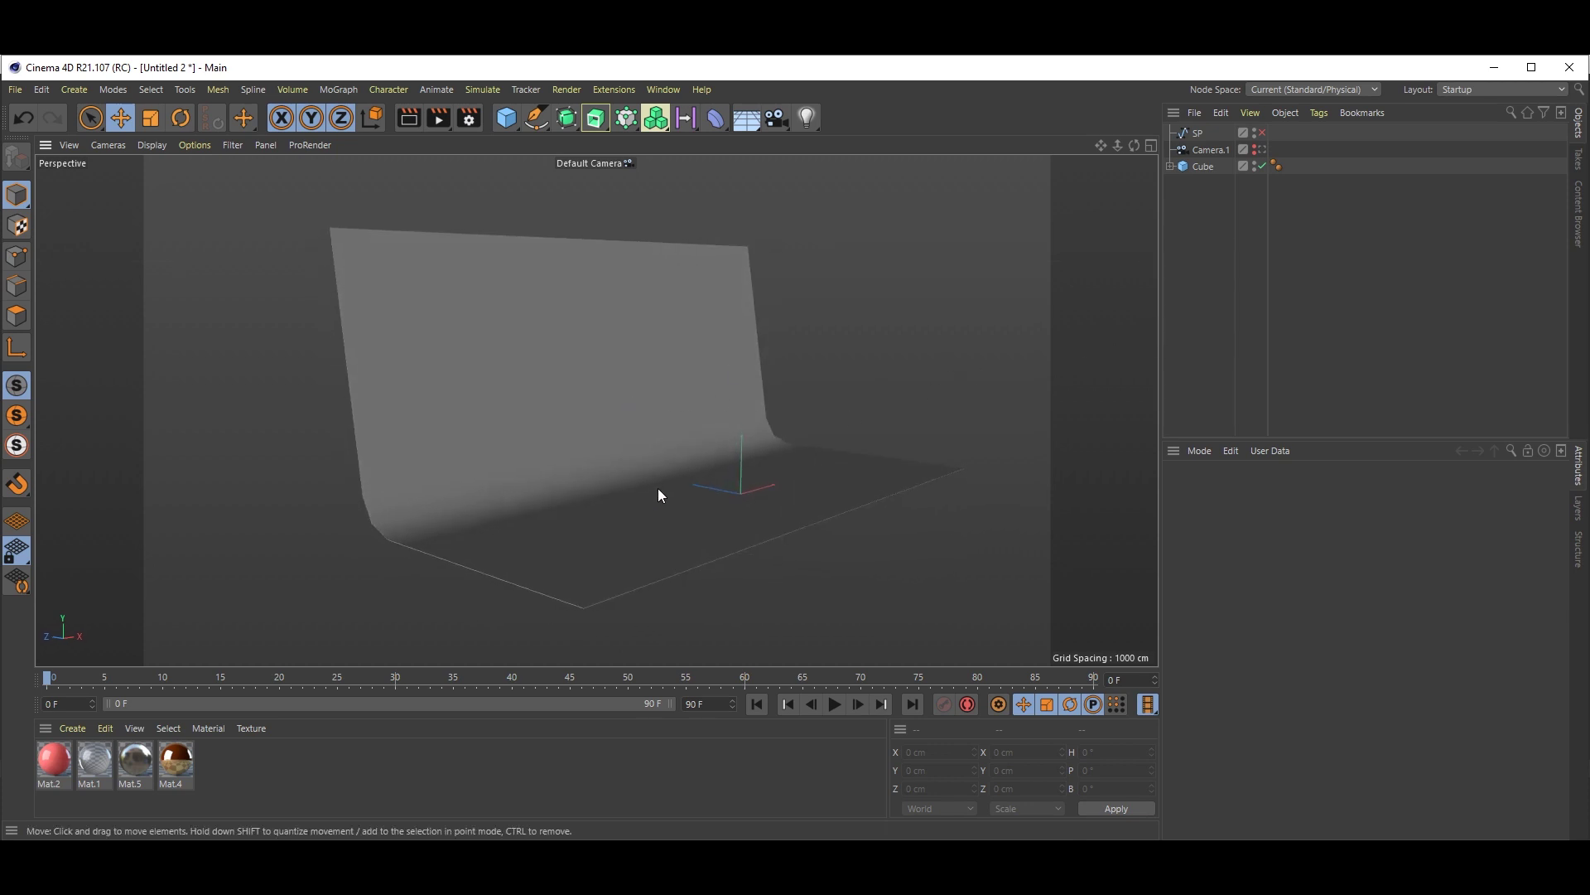
{"action": "left_click_drag", "start_coordinate": [658, 489], "coordinate": [593, 535], "text": "alt"}
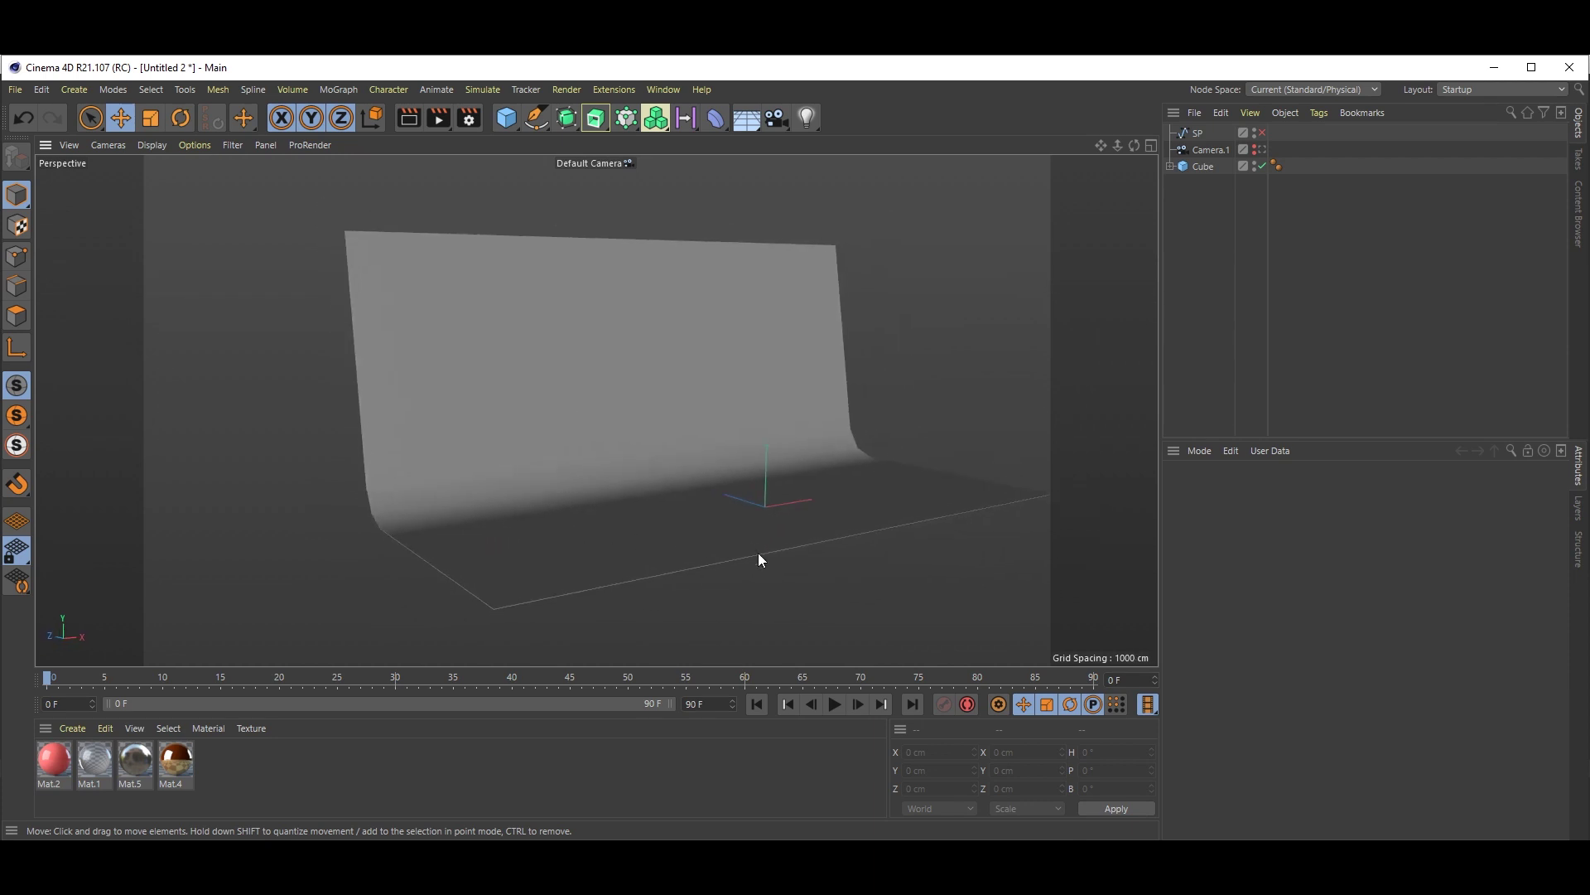
{"action": "left_click_drag", "start_coordinate": [681, 464], "coordinate": [636, 472], "text": "alt"}
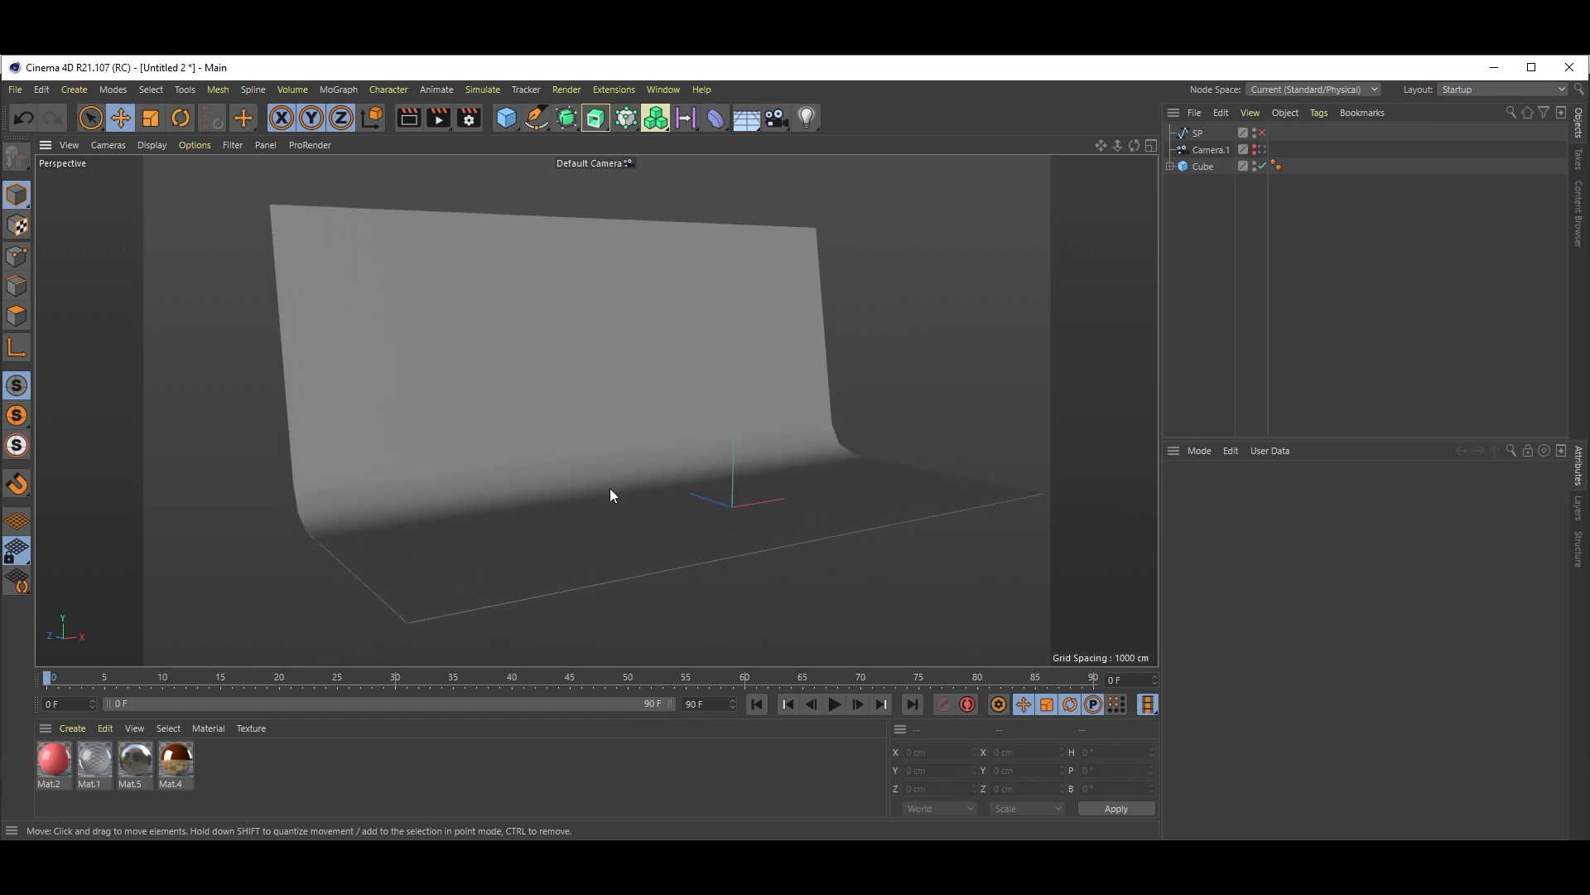
{"action": "middle_click", "coordinate": [723, 453]}
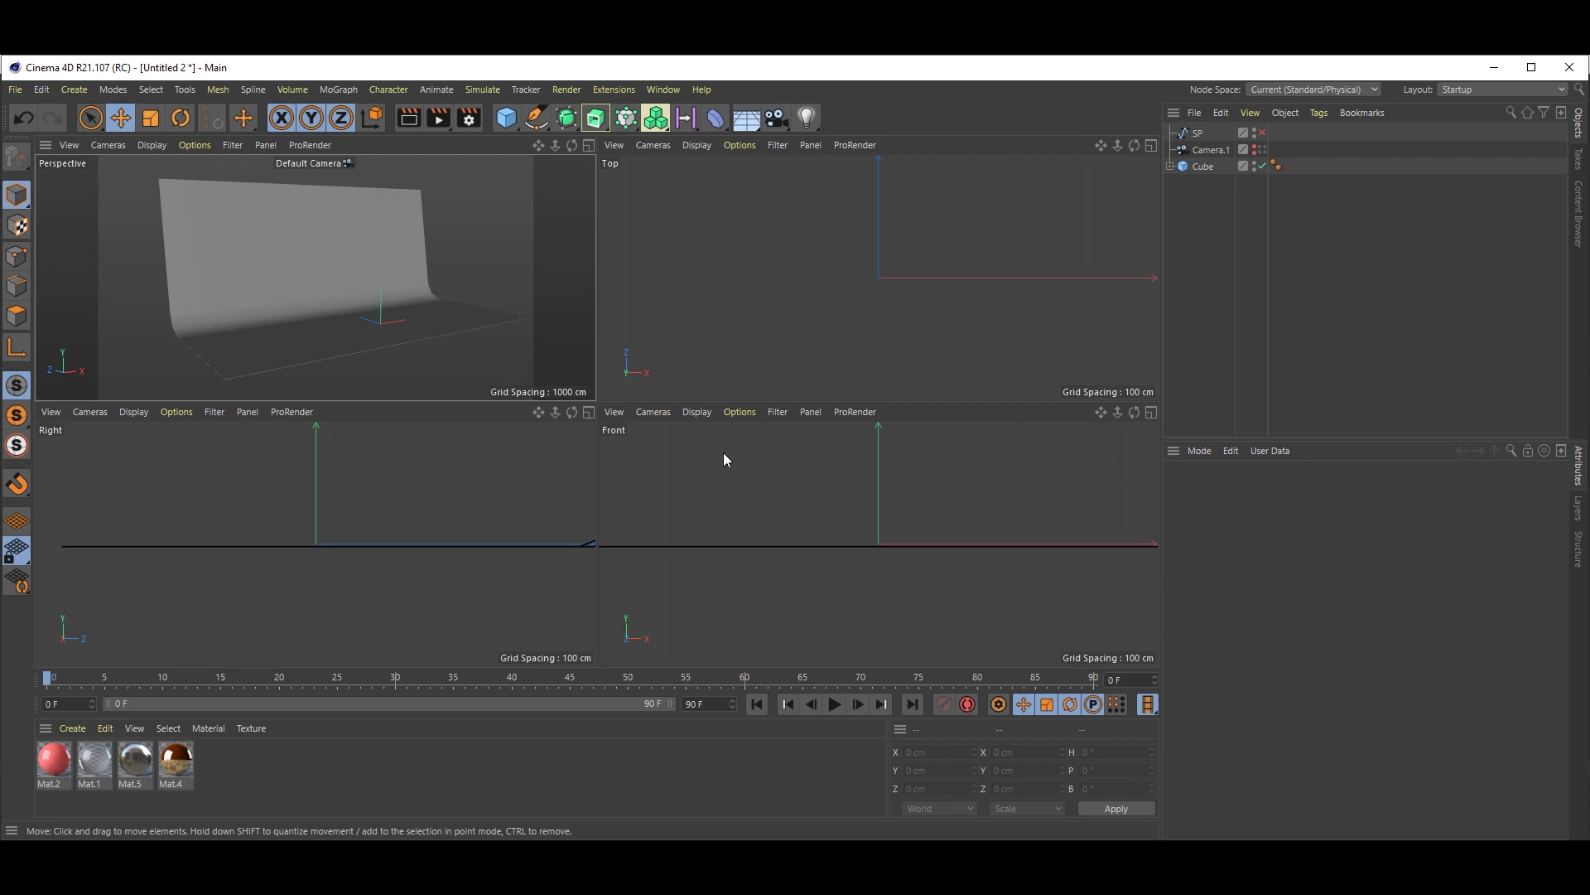
{"action": "middle_click", "coordinate": [877, 517]}
{"action": "scroll", "coordinate": [583, 502], "scroll_direction": "down", "scroll_amount": 5}
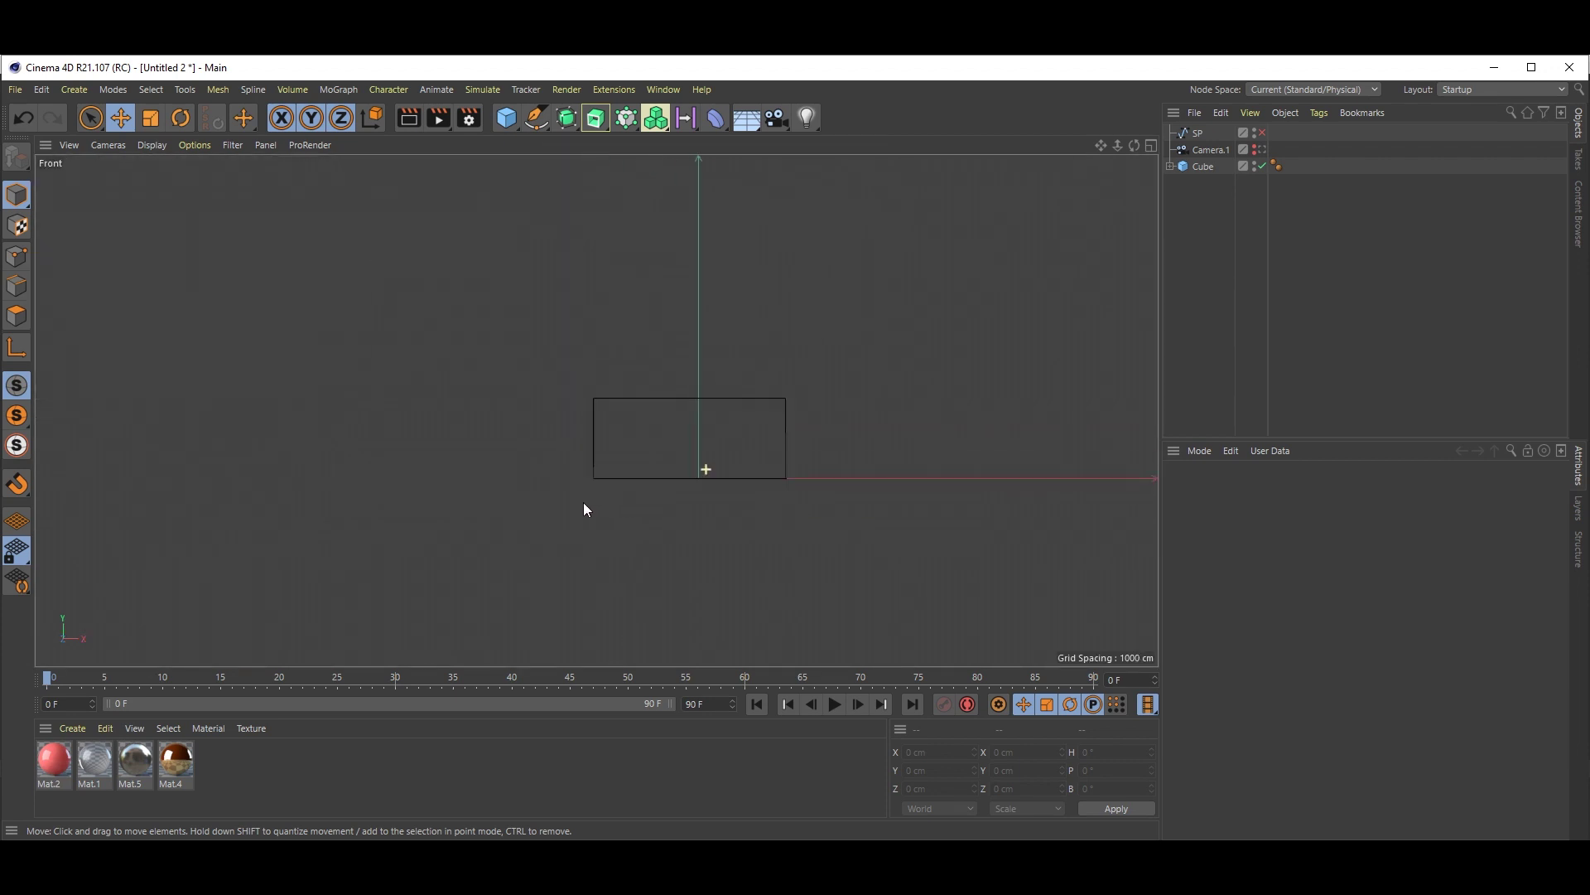
{"action": "scroll", "coordinate": [638, 481], "scroll_direction": "up", "scroll_amount": 3}
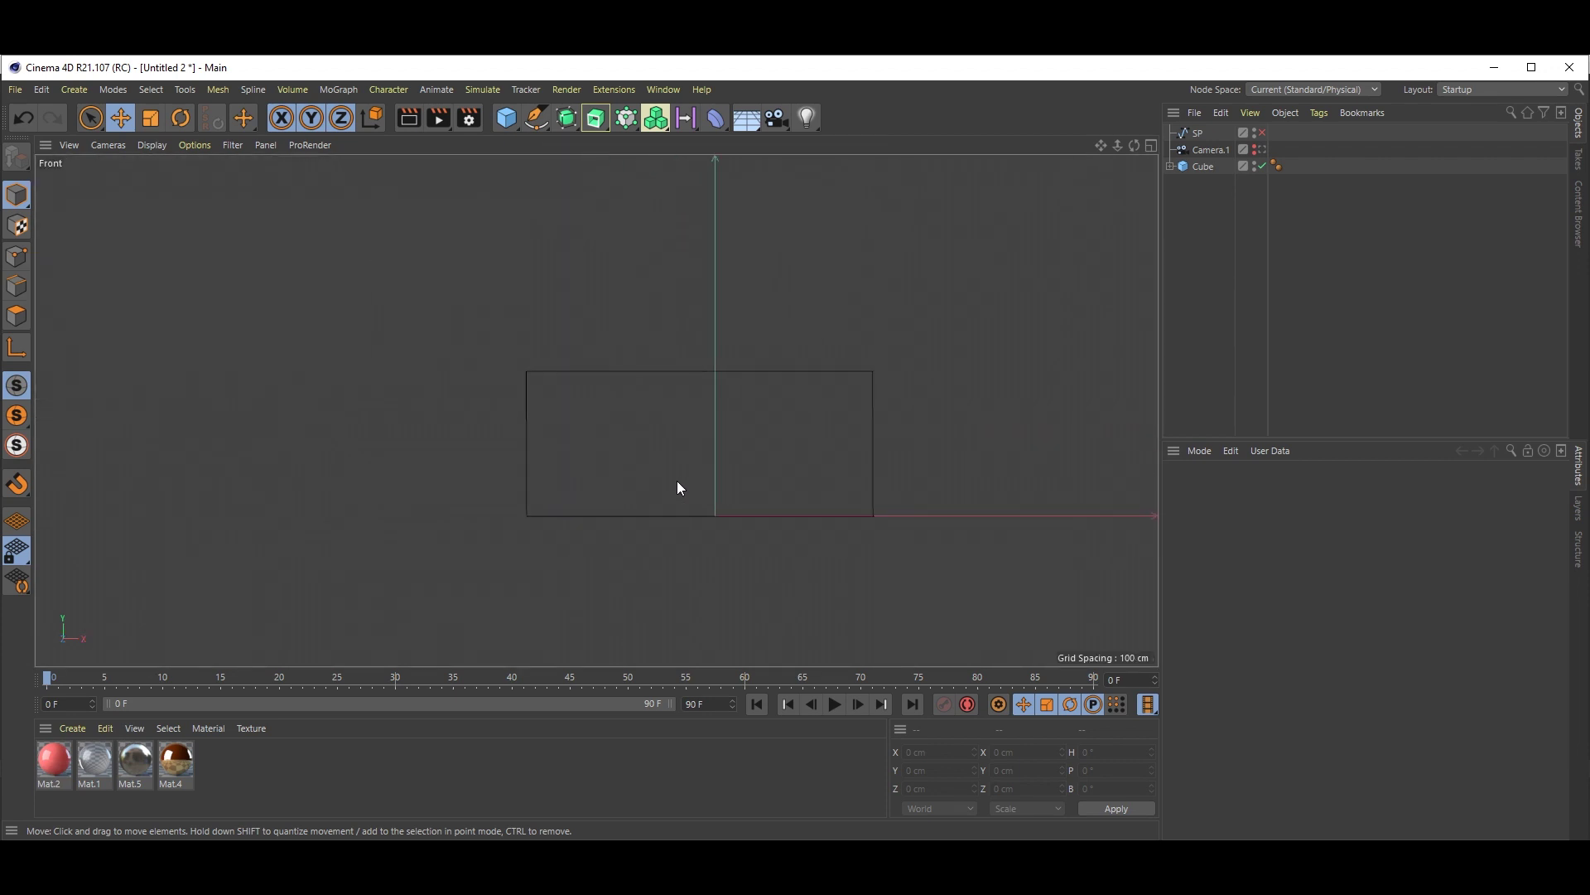
Draw the curved S stroke with the Bezier Spline Pen.
{"action": "left_click", "coordinate": [537, 117]}
{"action": "scroll", "coordinate": [729, 539], "scroll_direction": "up", "scroll_amount": 4}
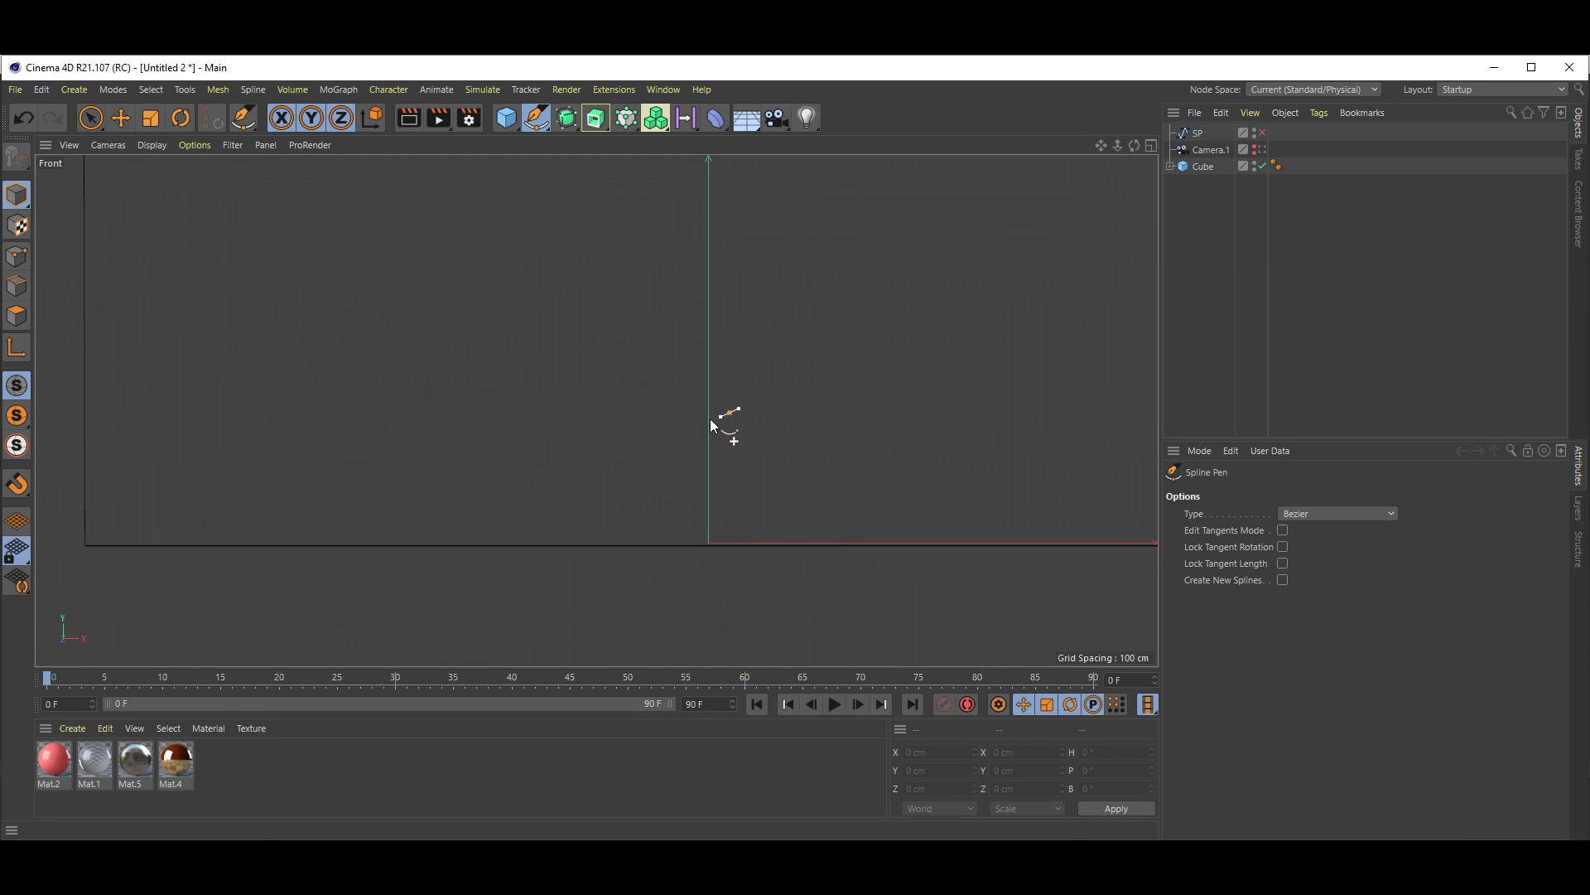
{"action": "mouse_move", "coordinate": [711, 421]}
{"action": "left_mouse_down"}
{"action": "mouse_move", "coordinate": [674, 434]}
{"action": "mouse_move", "coordinate": [739, 538]}
{"action": "mouse_move", "coordinate": [670, 550]}
{"action": "mouse_move", "coordinate": [650, 541]}
{"action": "mouse_move", "coordinate": [905, 486]}
{"action": "mouse_move", "coordinate": [692, 465]}
{"action": "left_mouse_up"}
{"action": "key", "text": "Escape"}
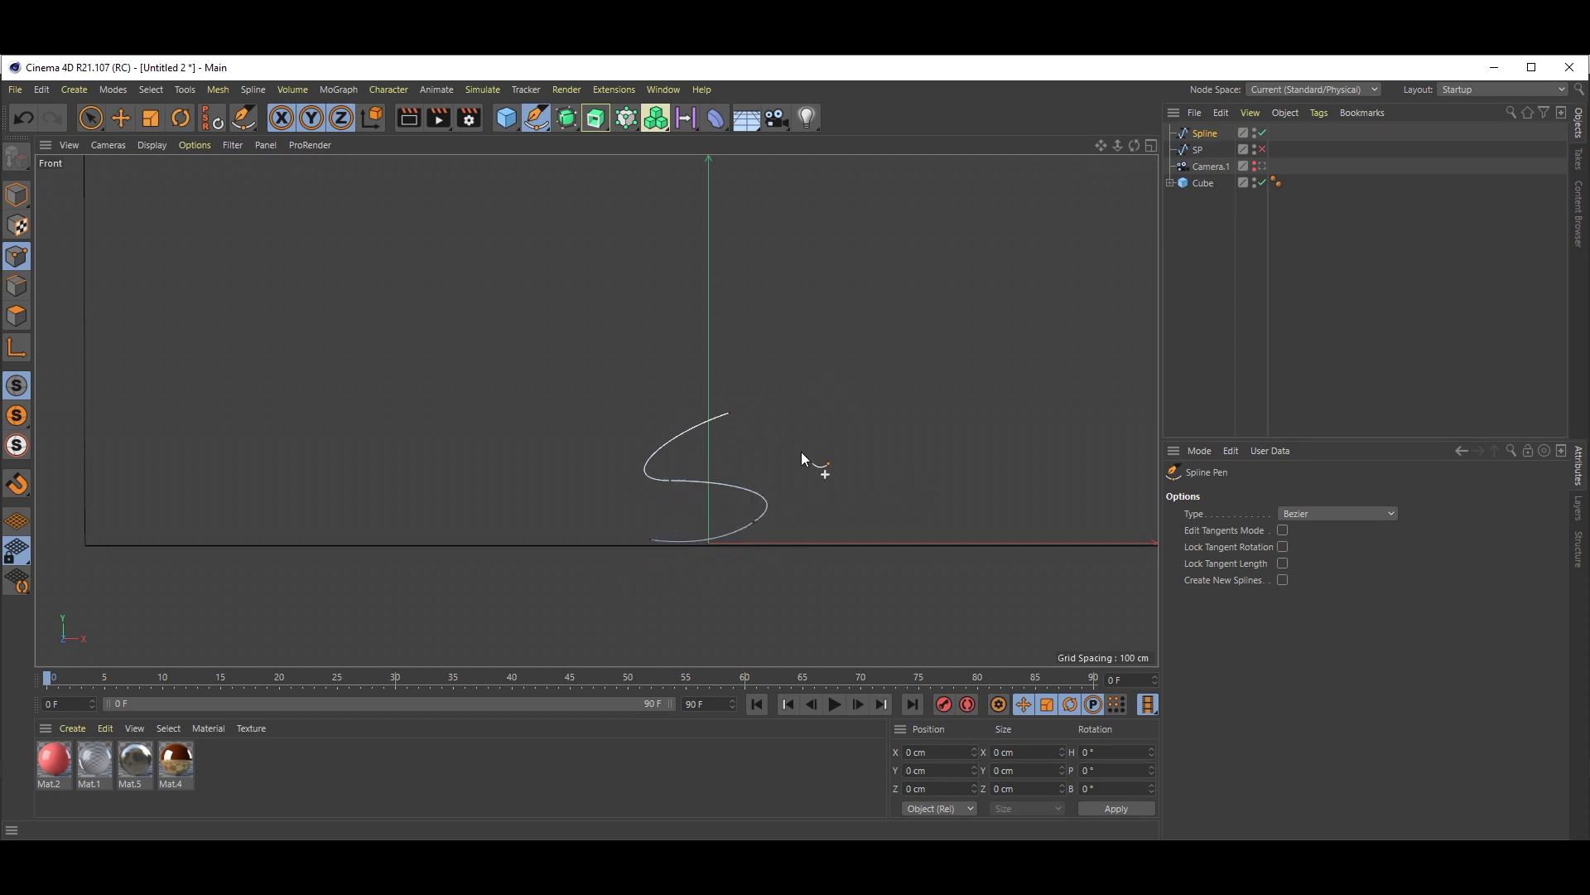
Draw the P's vertical stroke and curved bowl, then return to the Perspective view.
{"action": "left_click", "coordinate": [782, 535]}
{"action": "left_click", "coordinate": [784, 410]}
{"action": "left_click_drag", "start_coordinate": [877, 438], "coordinate": [823, 486]}
{"action": "key", "text": "Escape"}
{"action": "middle_click", "coordinate": [794, 480]}
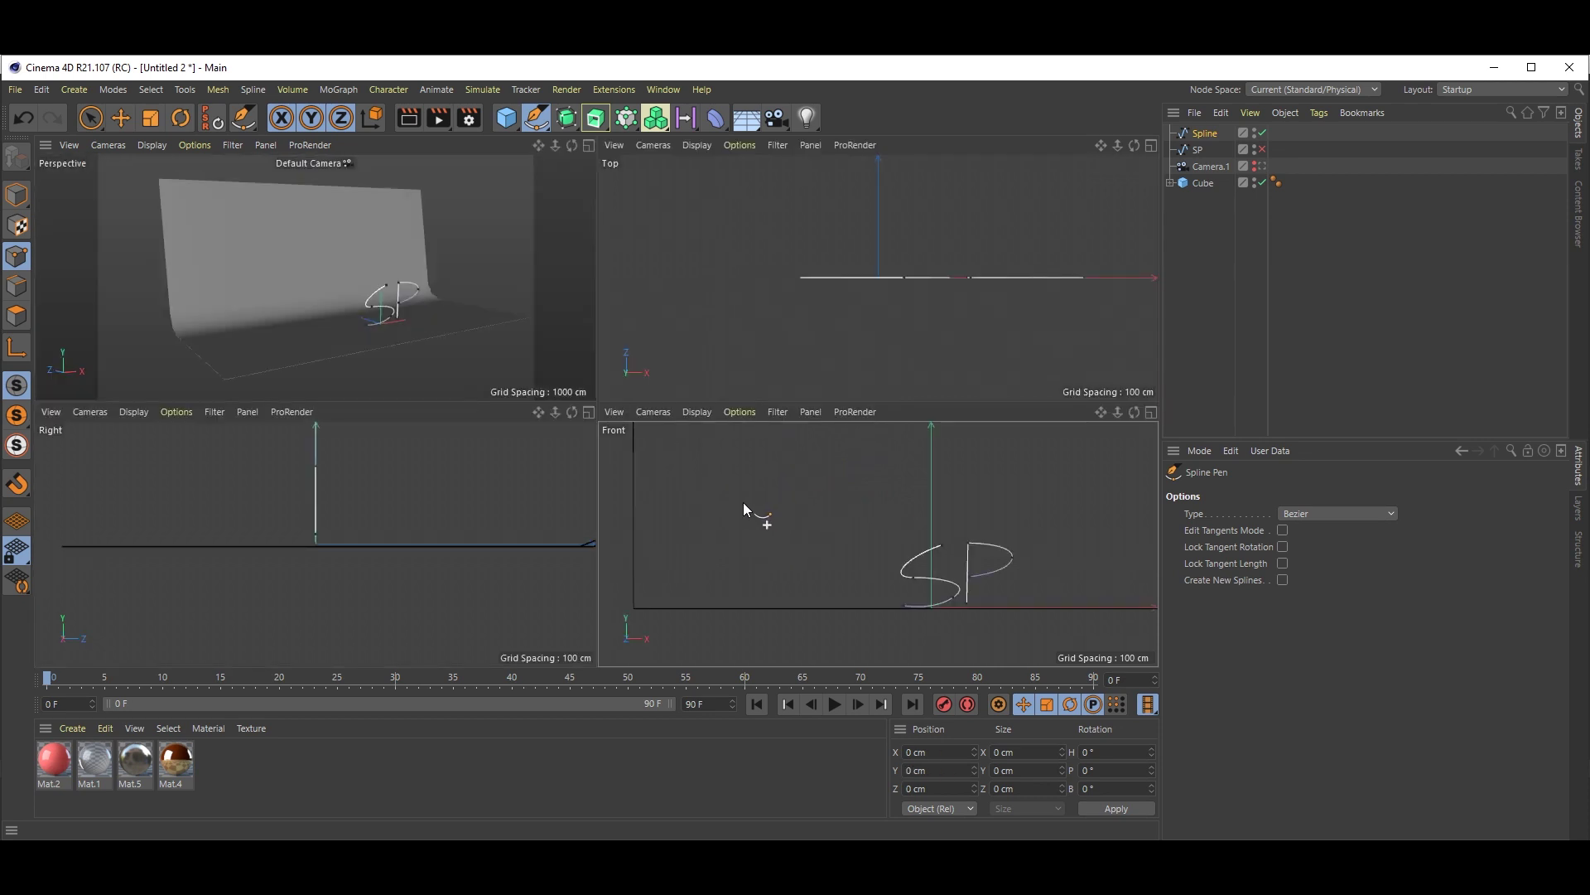
{"action": "middle_click", "coordinate": [425, 320]}
{"action": "left_click_drag", "start_coordinate": [424, 320], "coordinate": [800, 495], "text": "alt"}
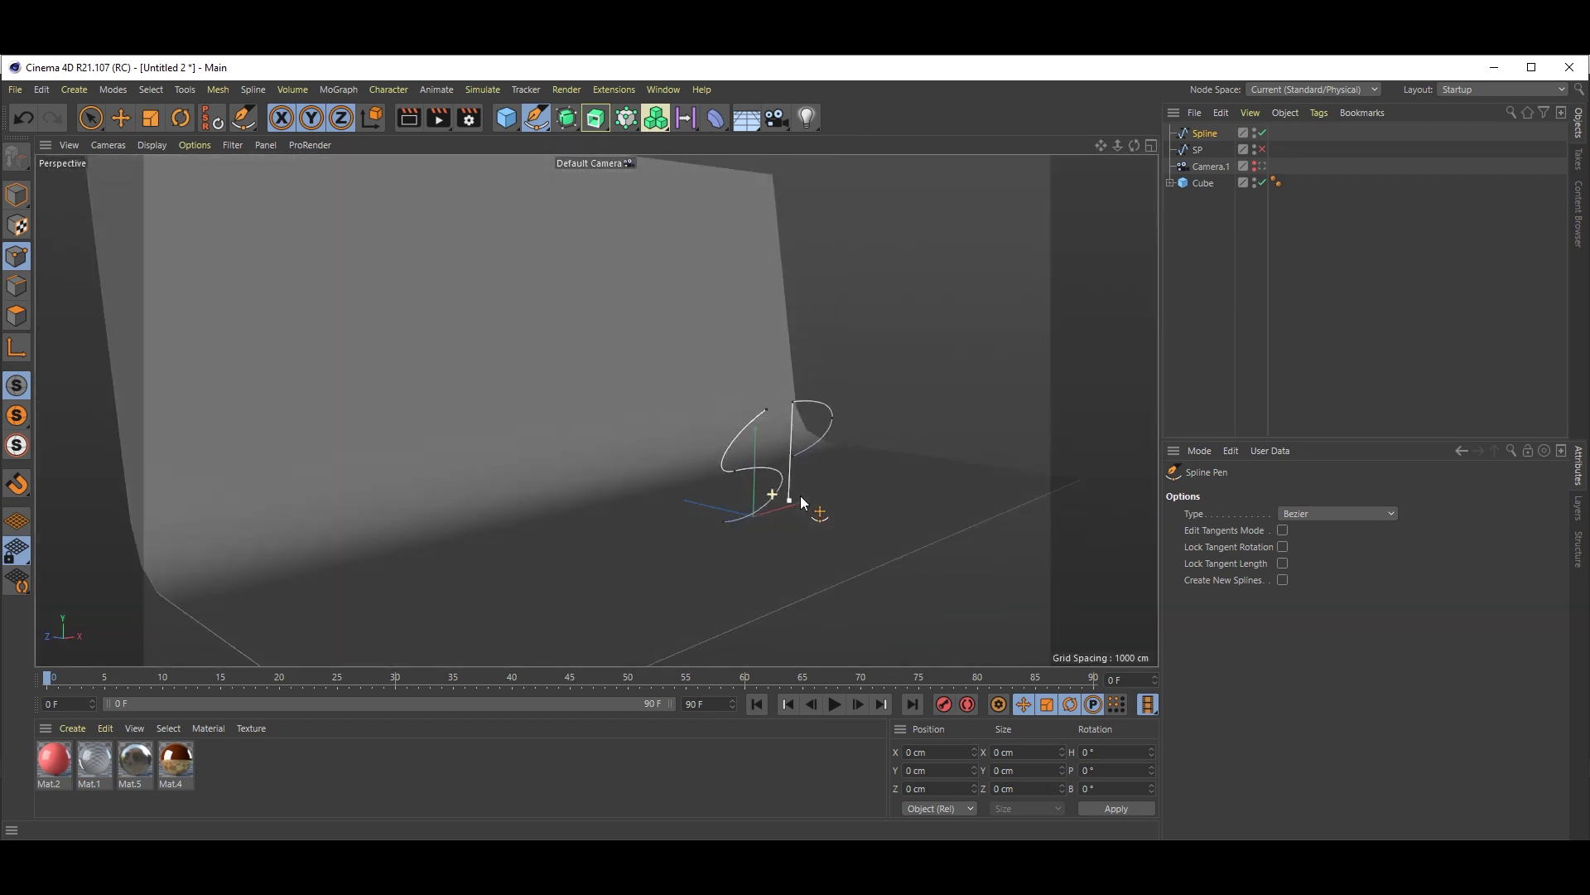
In Model mode, make the SP spline visible again in the Object Manager.
{"action": "left_click", "coordinate": [16, 195]}
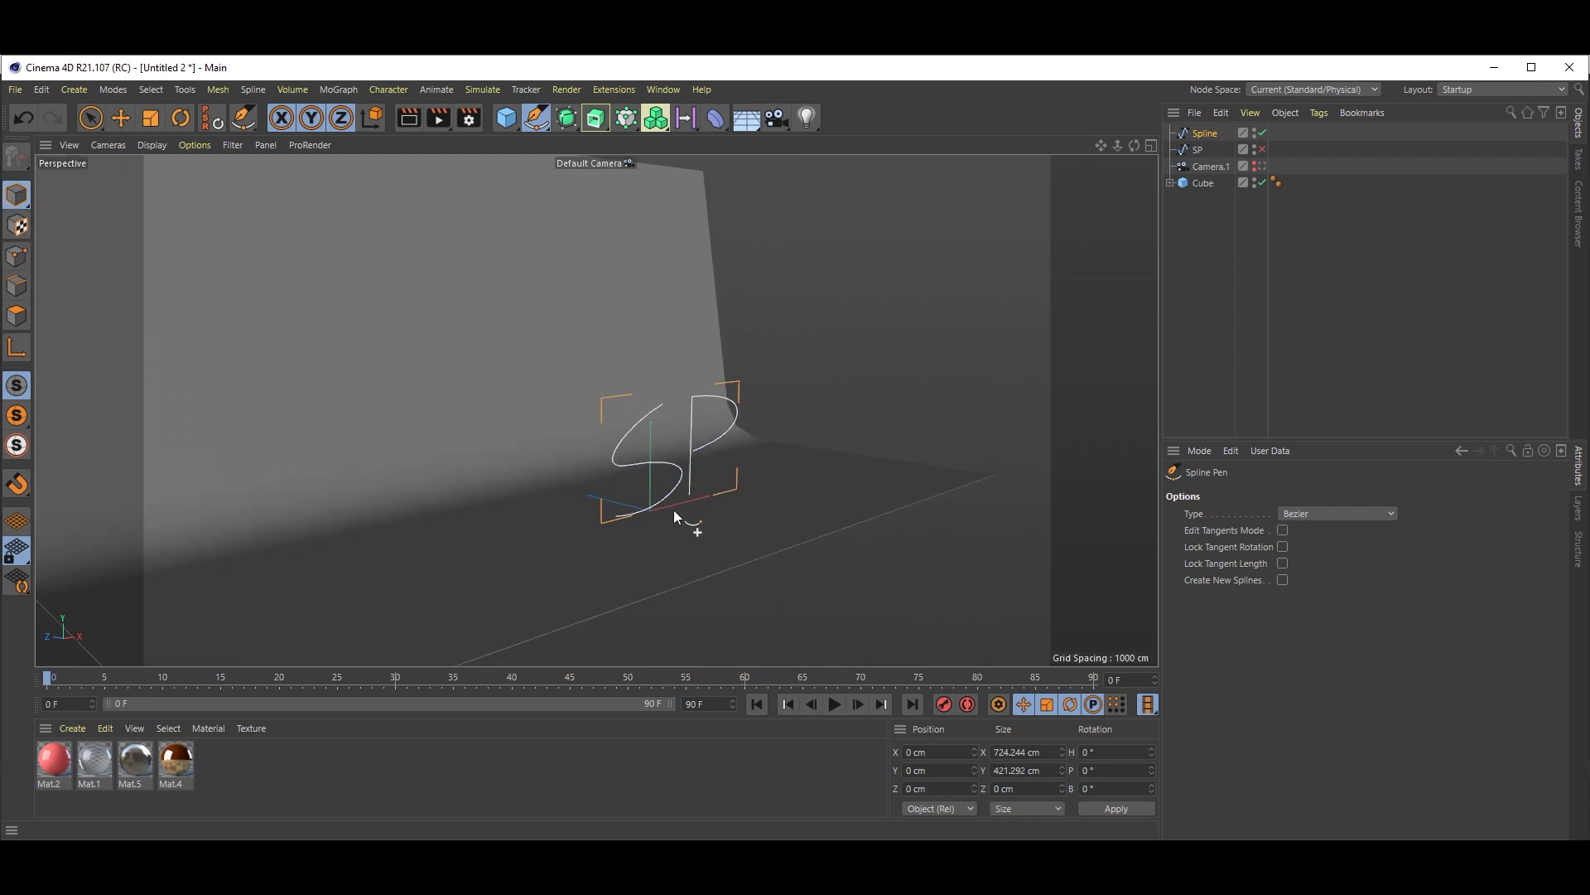
{"action": "left_click_drag", "start_coordinate": [765, 559], "coordinate": [673, 509], "text": "alt"}
{"action": "left_click", "coordinate": [1198, 150]}
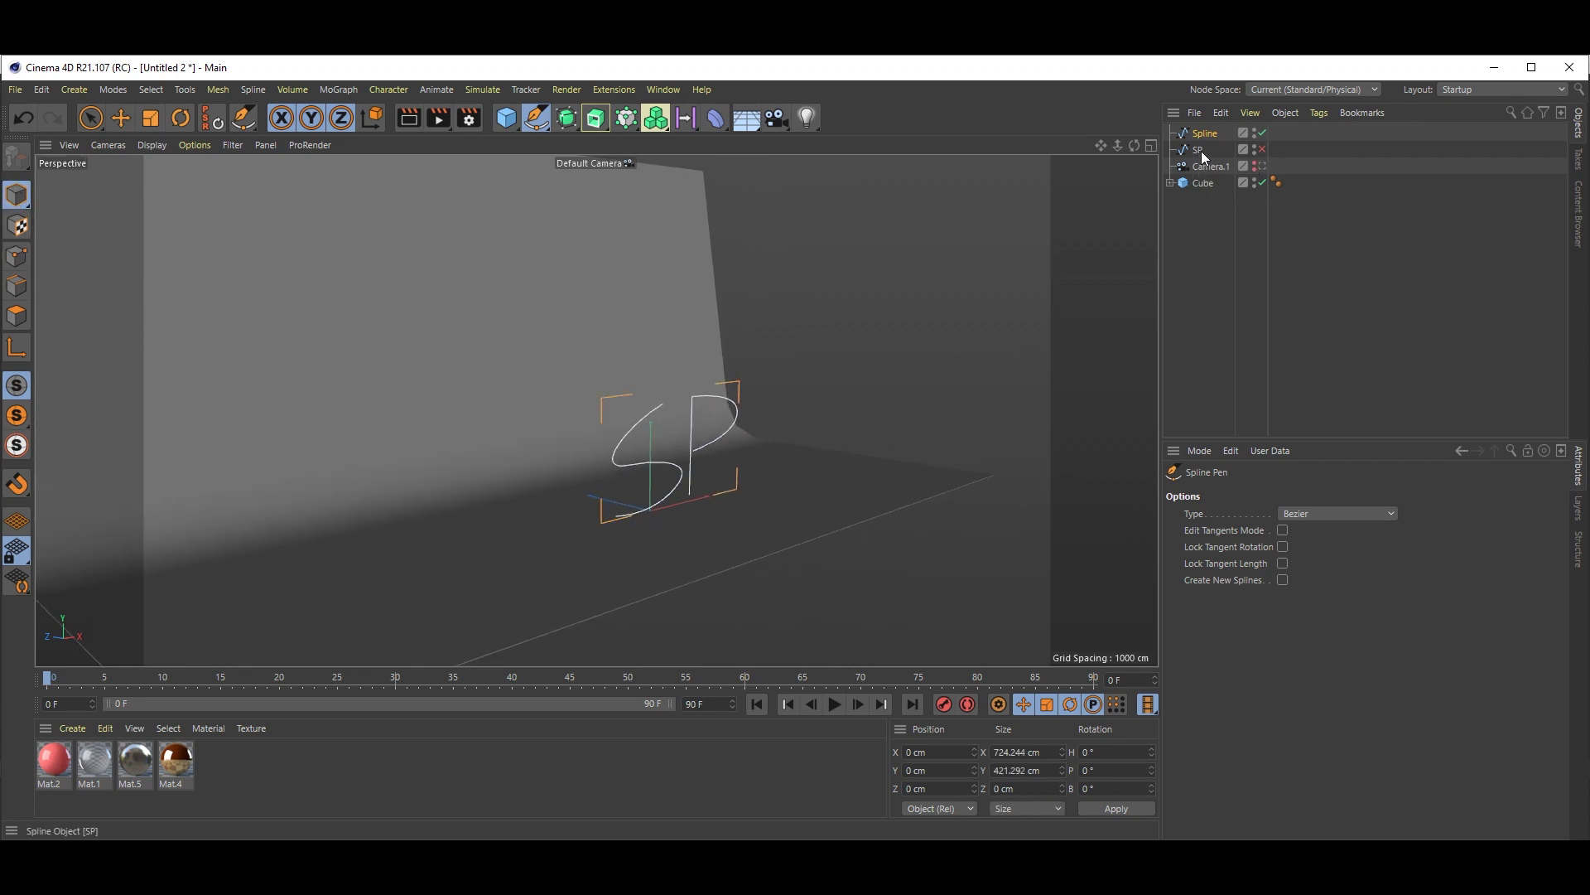
{"action": "left_click", "coordinate": [1261, 150]}
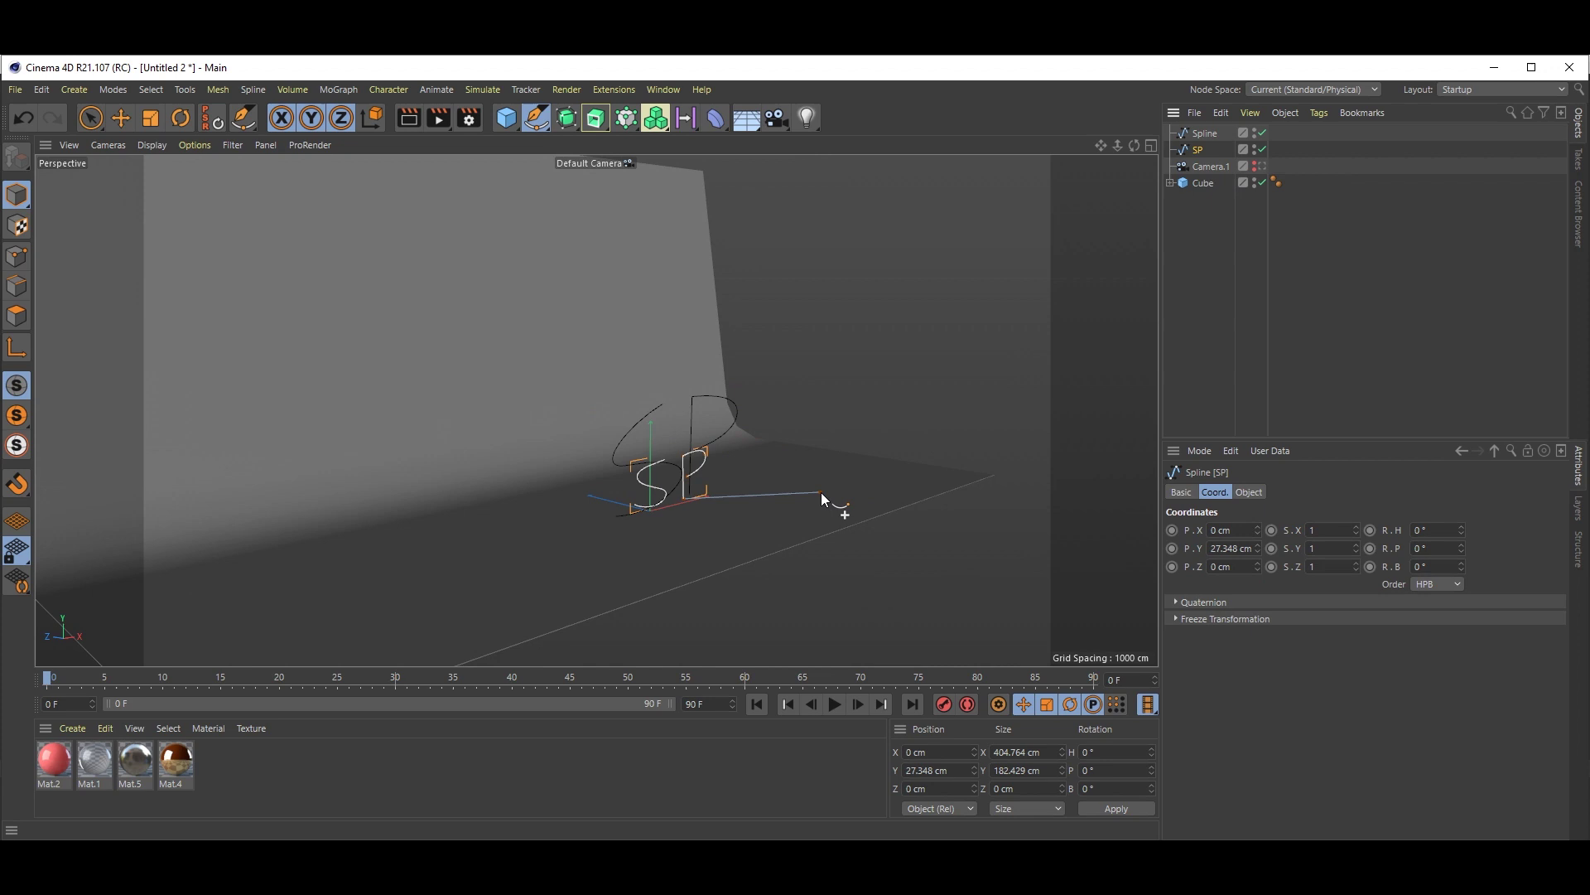
Delete the newly drawn Spline object, leaving SP selected.
{"action": "left_click", "coordinate": [120, 119]}
{"action": "left_click", "coordinate": [1204, 132]}
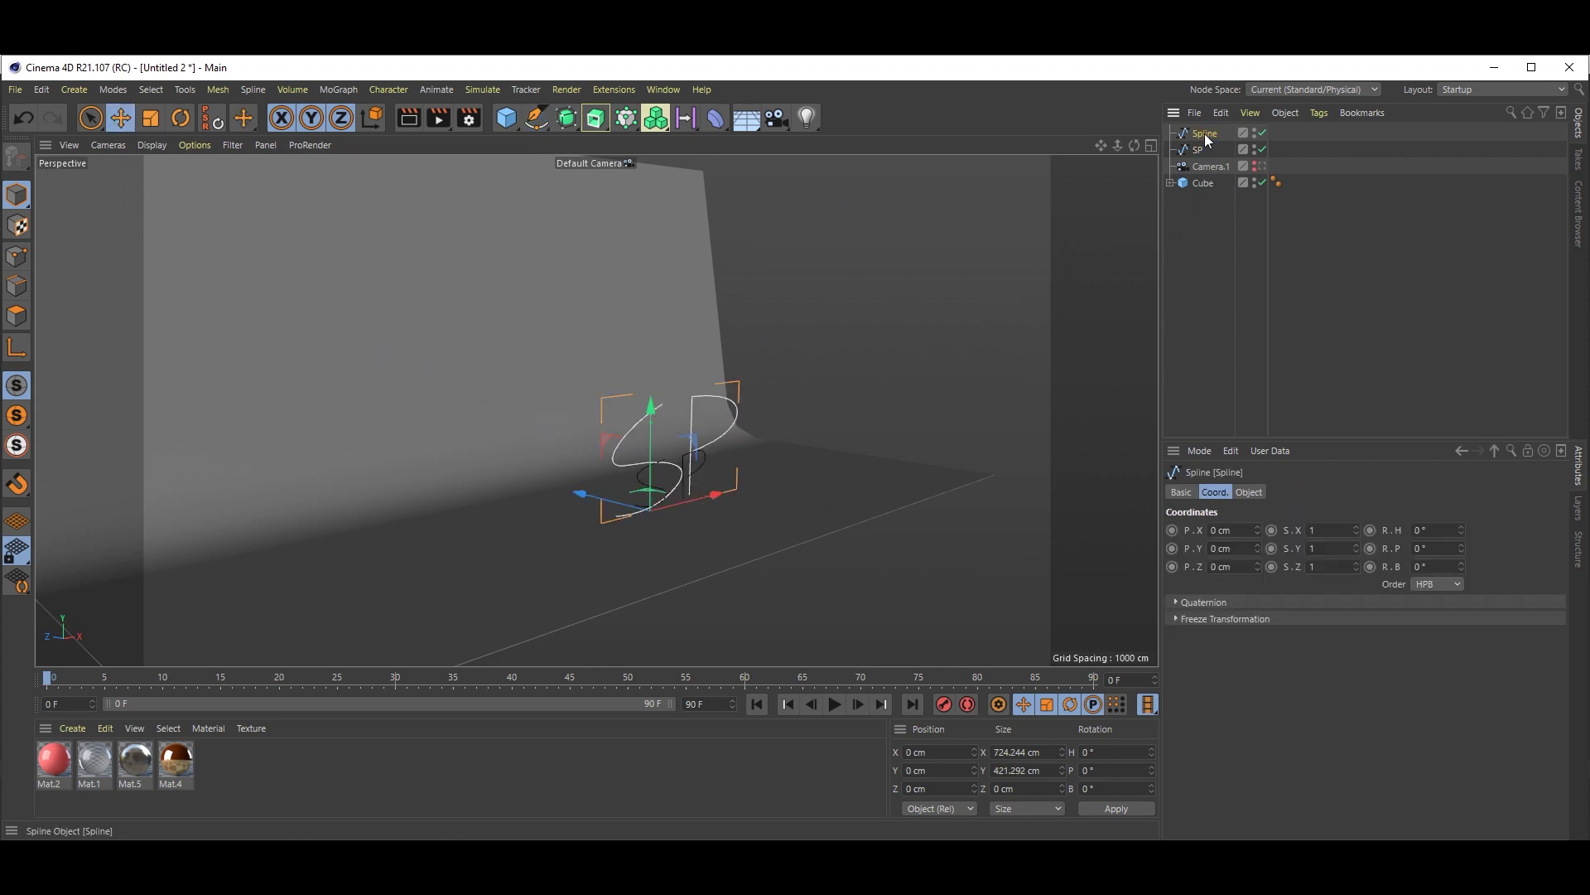
{"action": "key", "text": "Delete"}
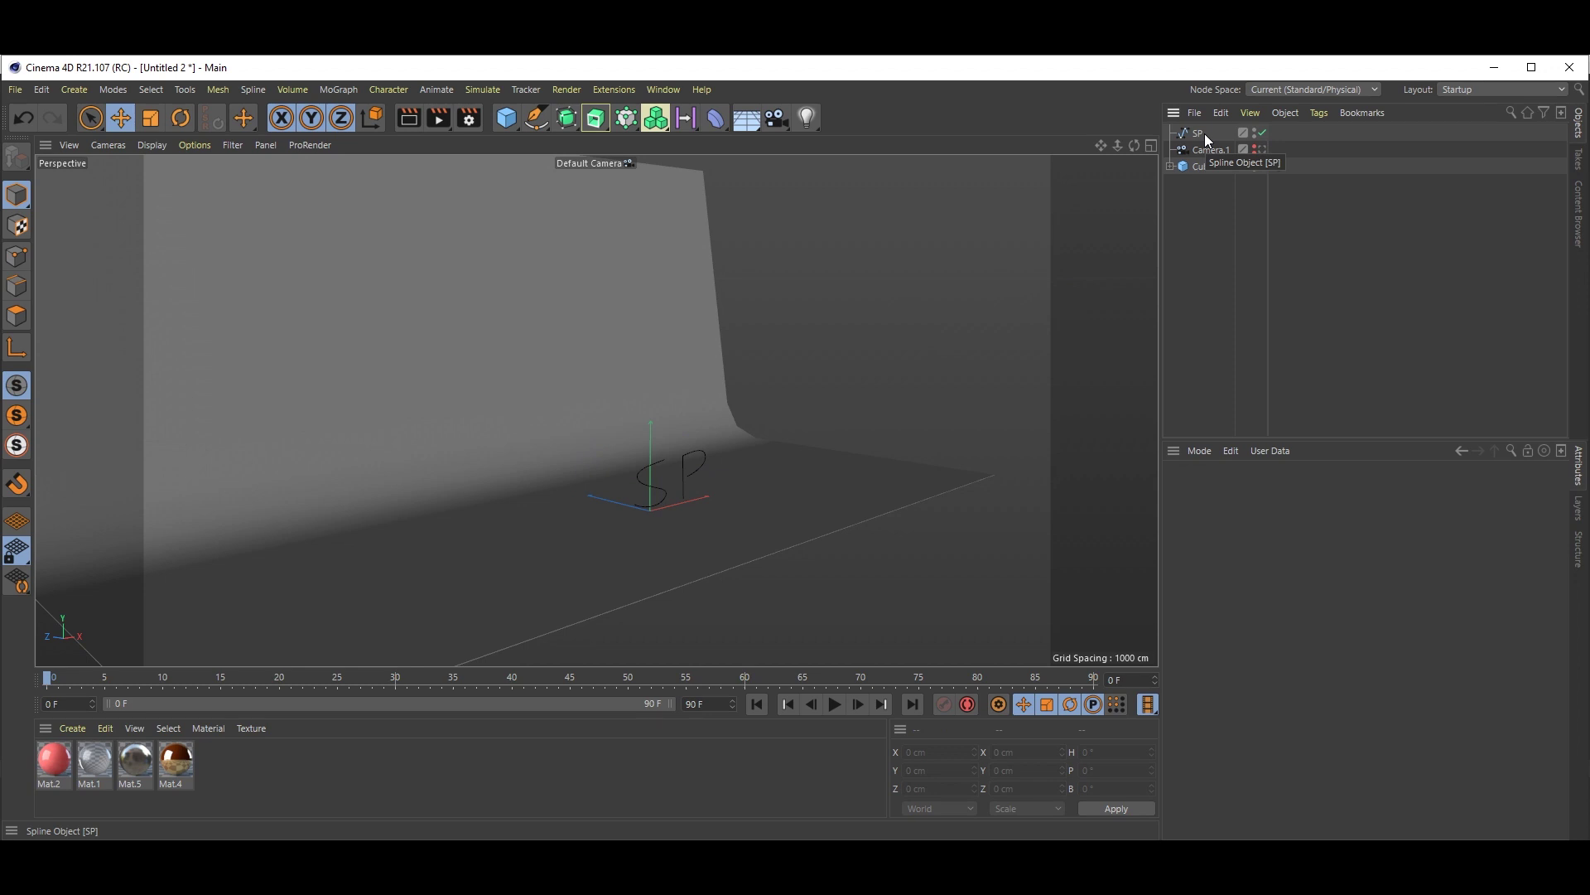
{"action": "left_click_drag", "start_coordinate": [619, 484], "coordinate": [560, 479], "text": "alt"}
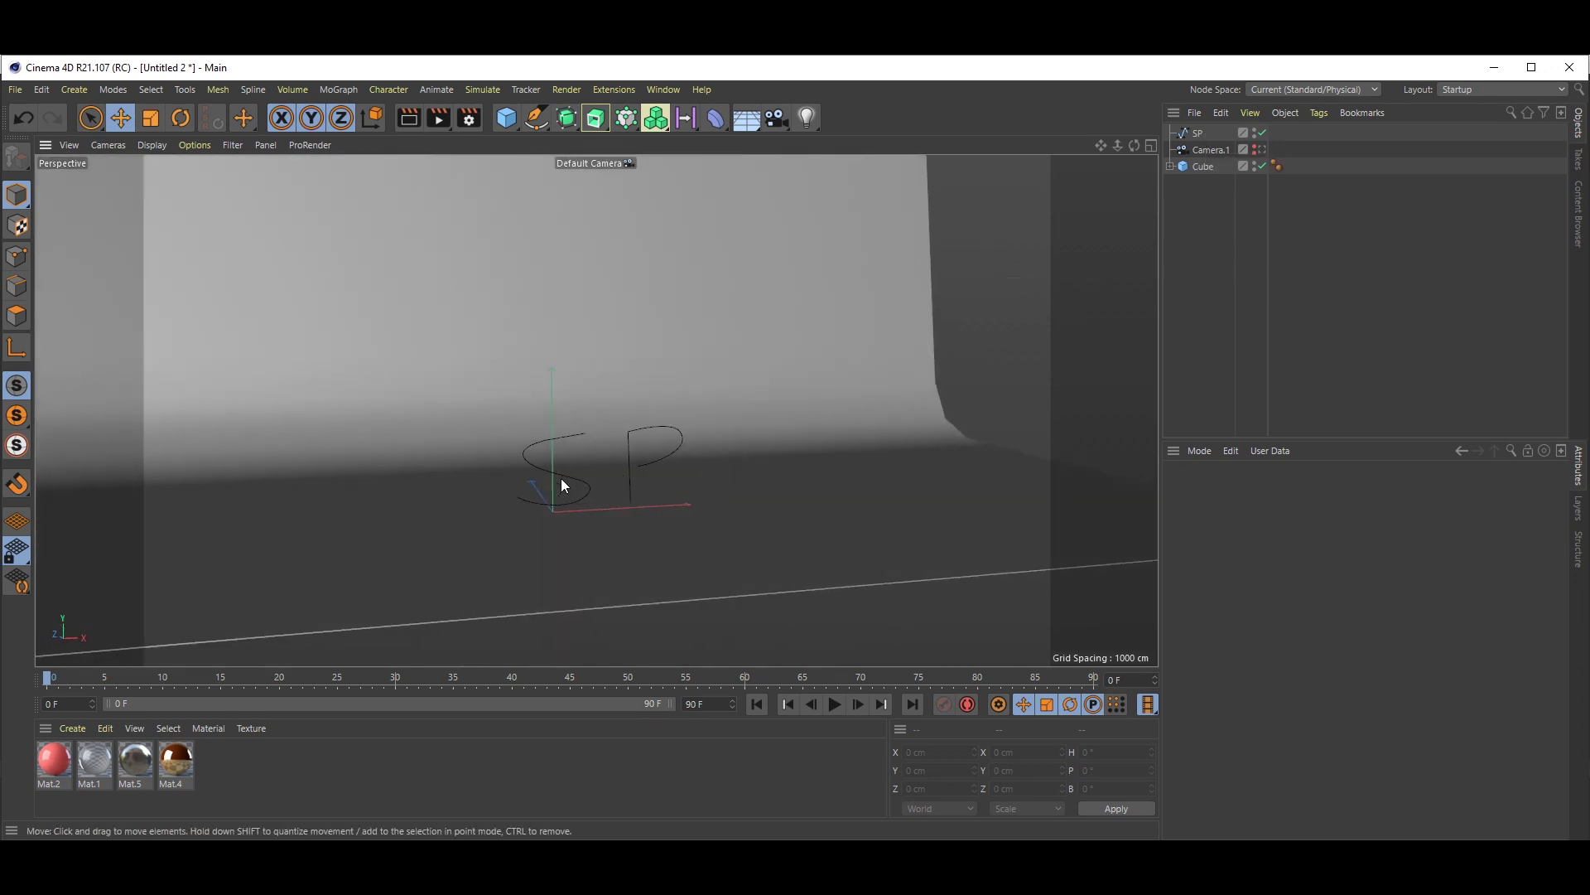
{"action": "scroll", "coordinate": [560, 479], "scroll_direction": "up", "scroll_amount": 3}
{"action": "left_click", "coordinate": [1190, 135]}
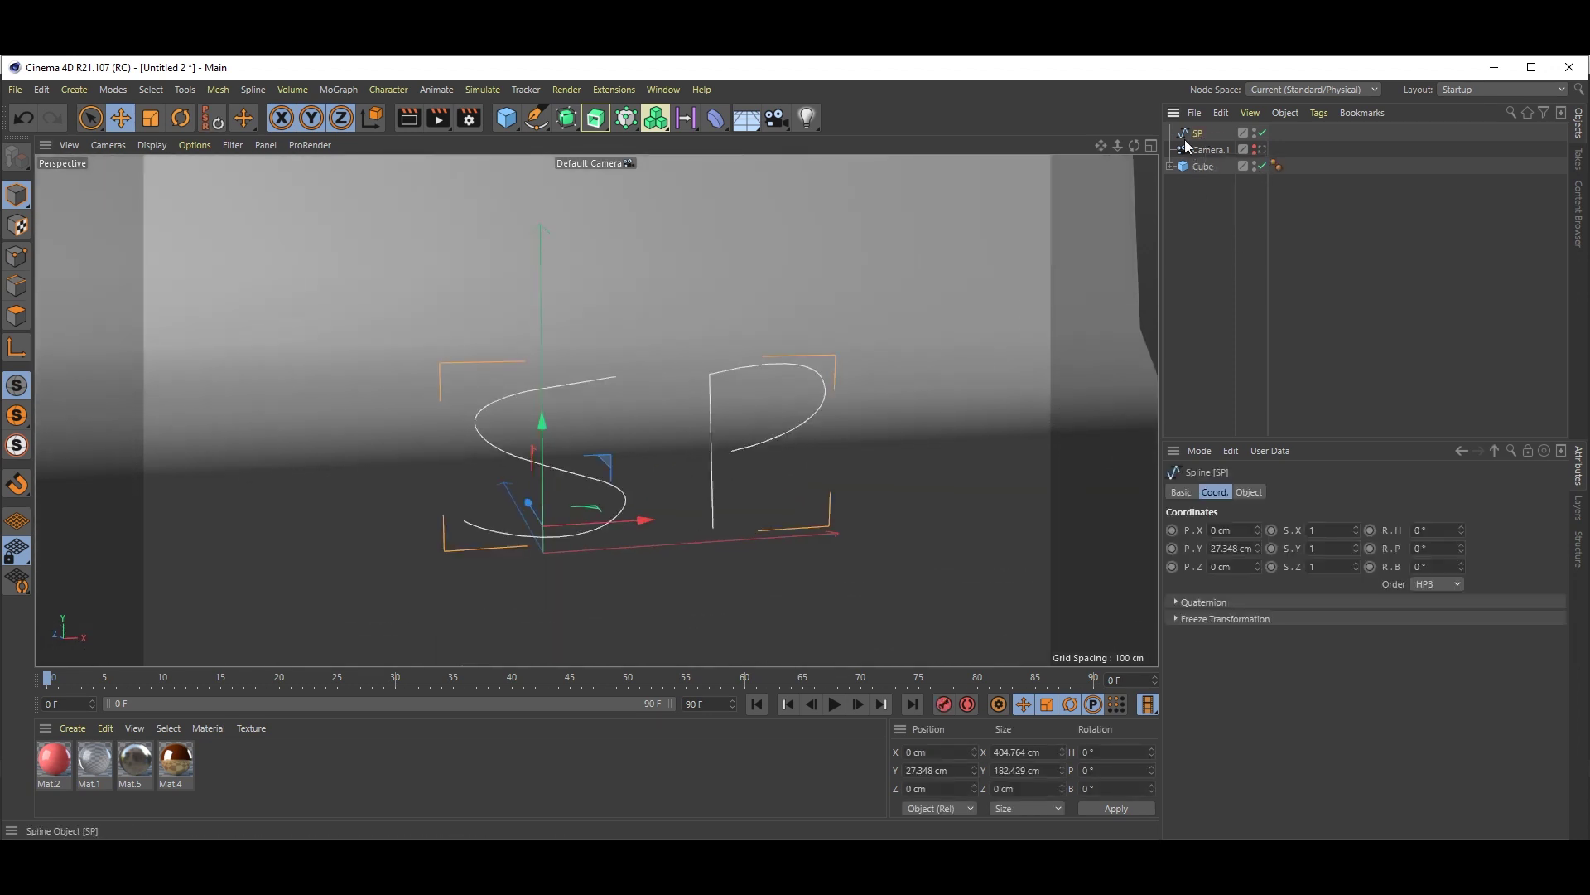
{"action": "left_click_drag", "start_coordinate": [640, 522], "coordinate": [586, 499], "text": "alt"}
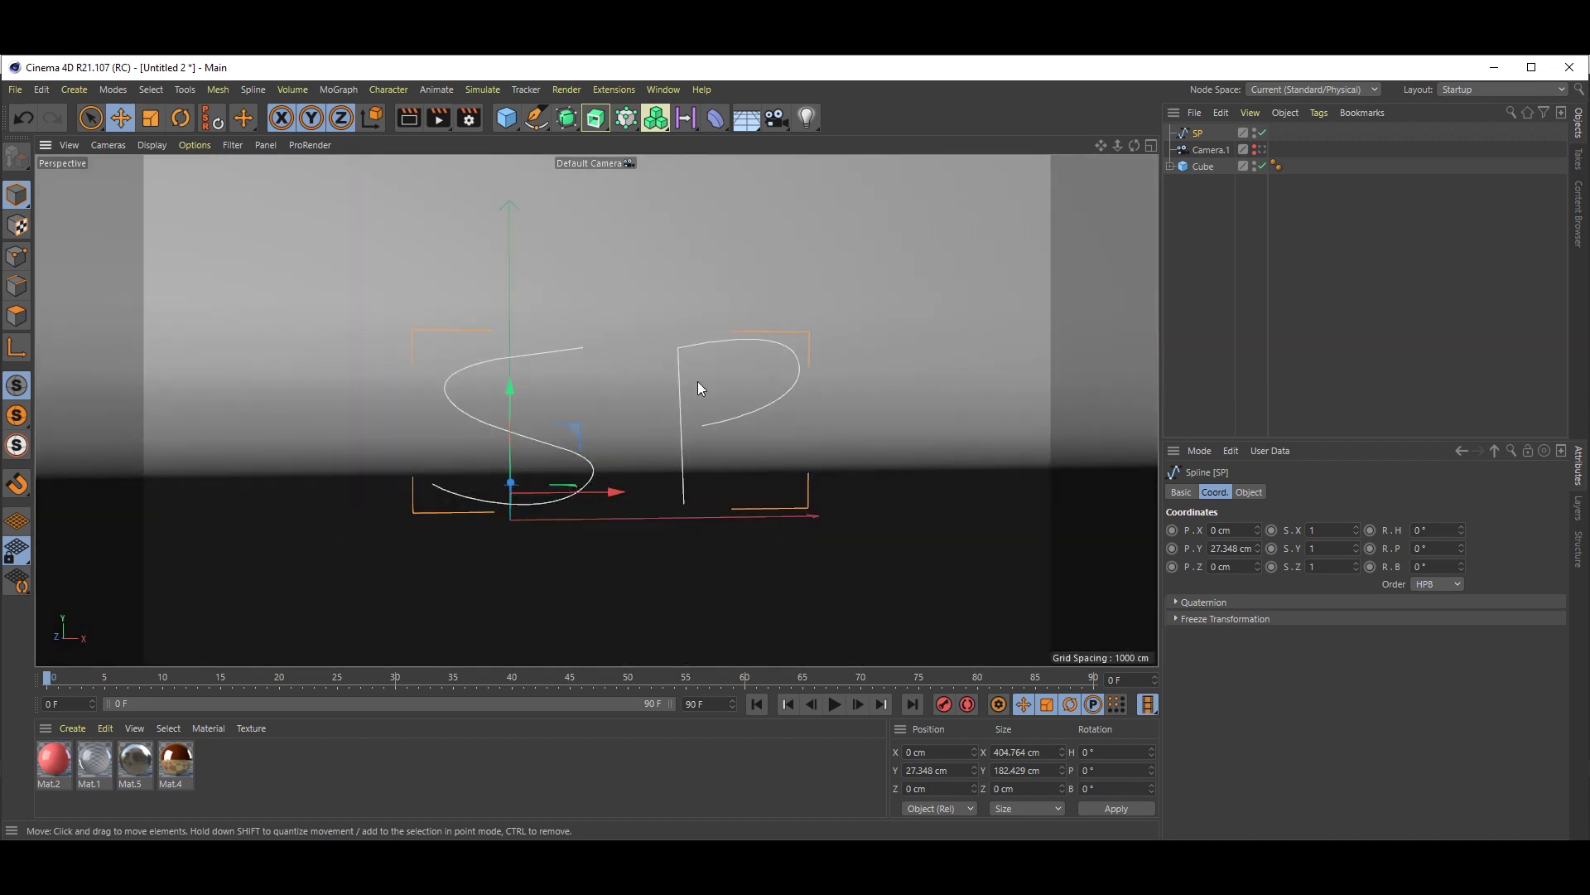
Add a new cube sized 40 × 5 × 15 cm.
{"action": "left_click_drag", "start_coordinate": [699, 387], "coordinate": [568, 398], "text": "alt"}
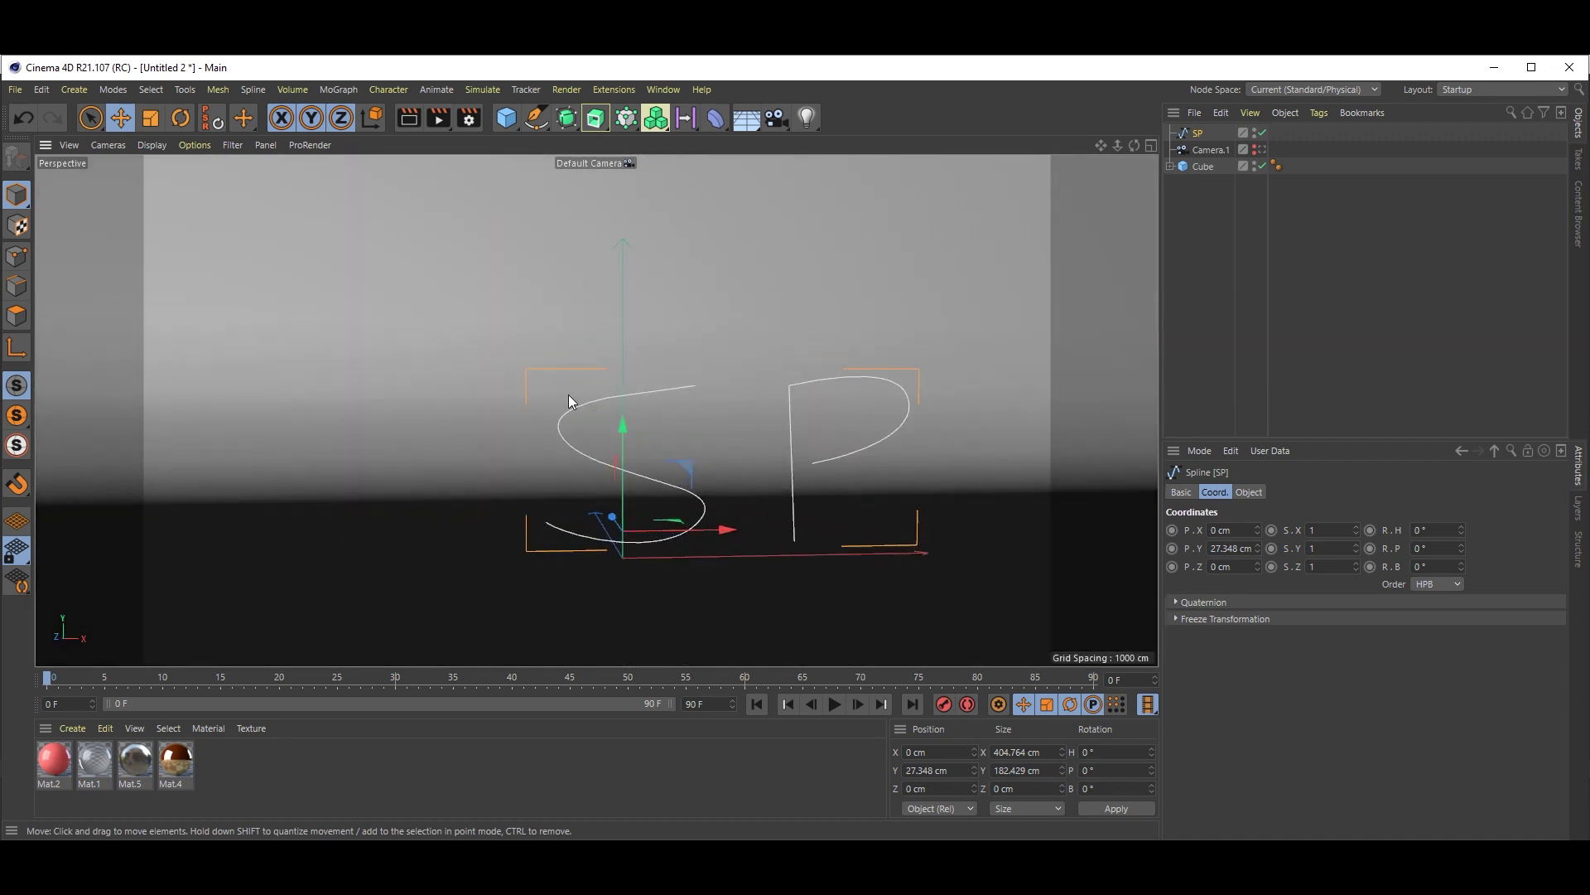
{"action": "left_click", "coordinate": [507, 121]}
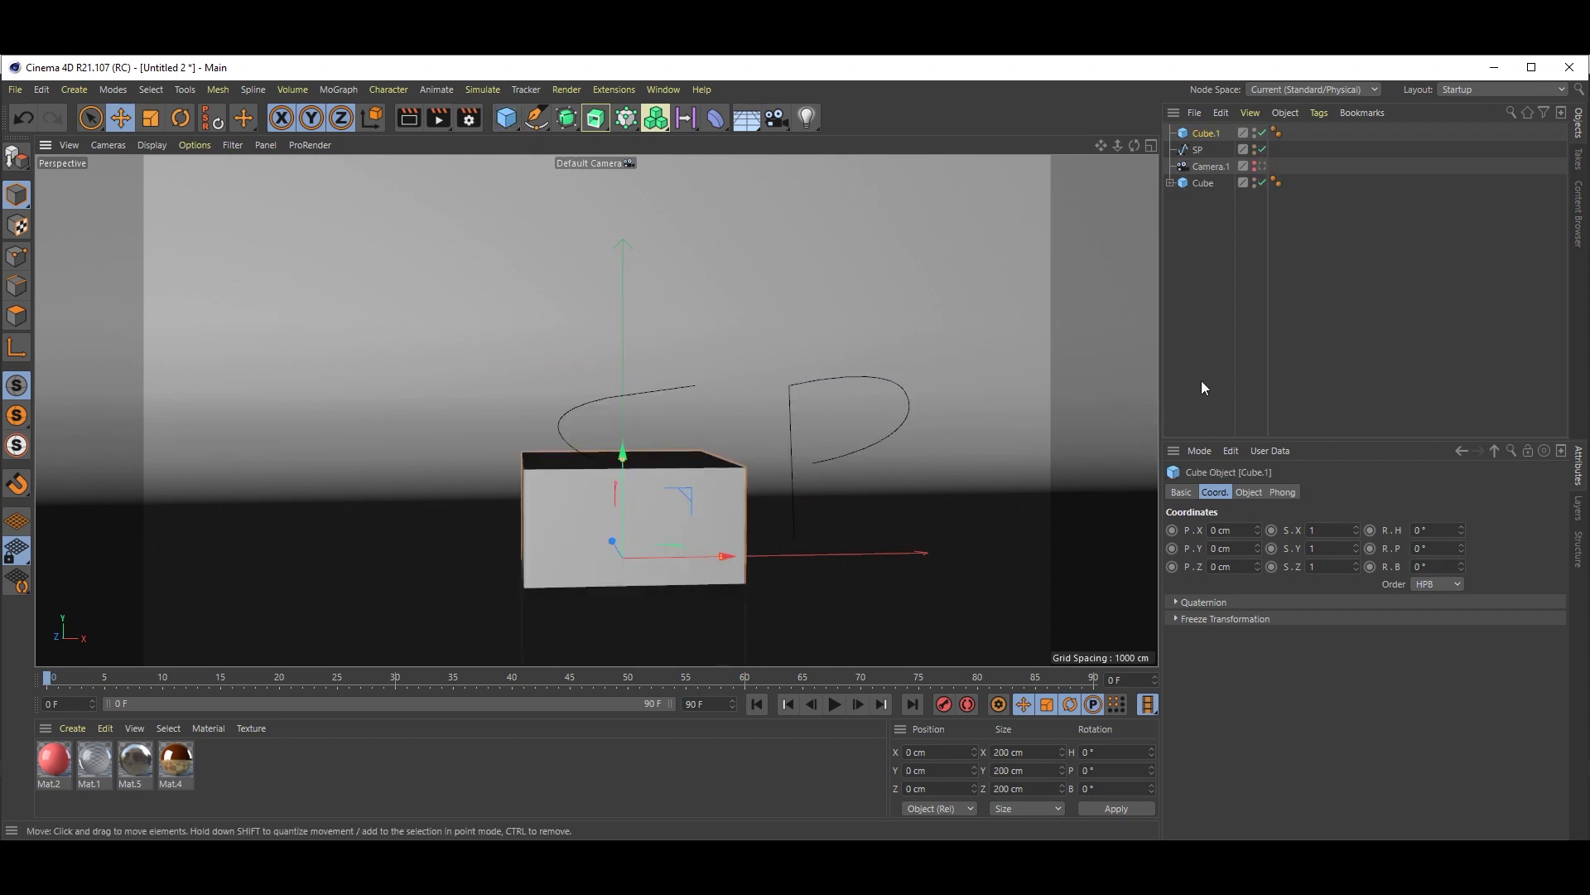
{"action": "left_click", "coordinate": [1249, 492]}
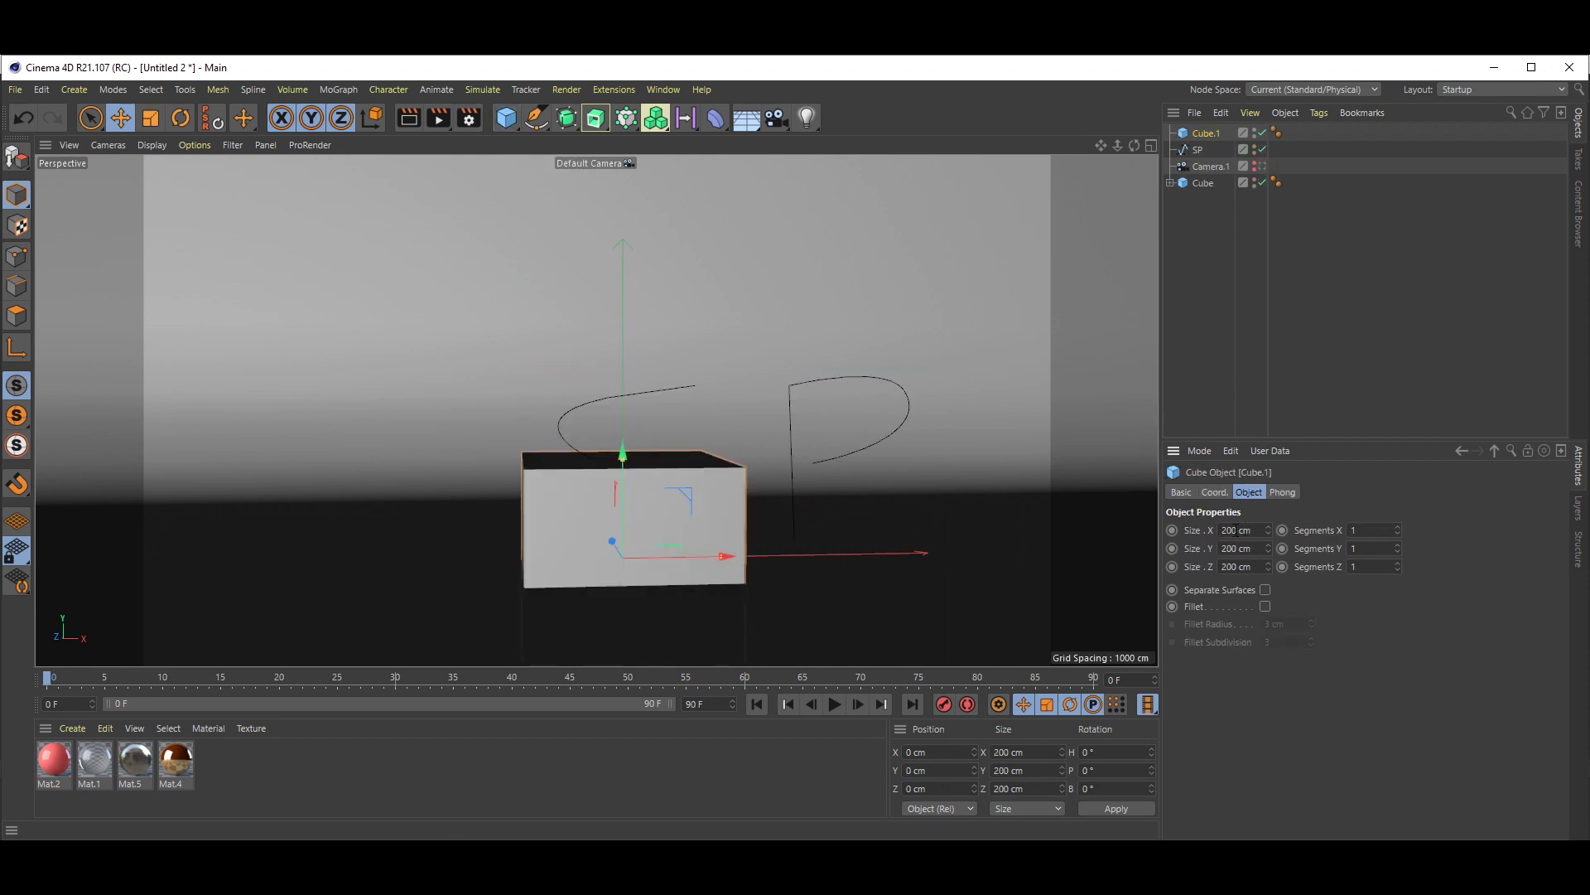
{"action": "left_click", "coordinate": [1258, 531]}
{"action": "type", "text": "40"}
{"action": "key", "text": "Return"}
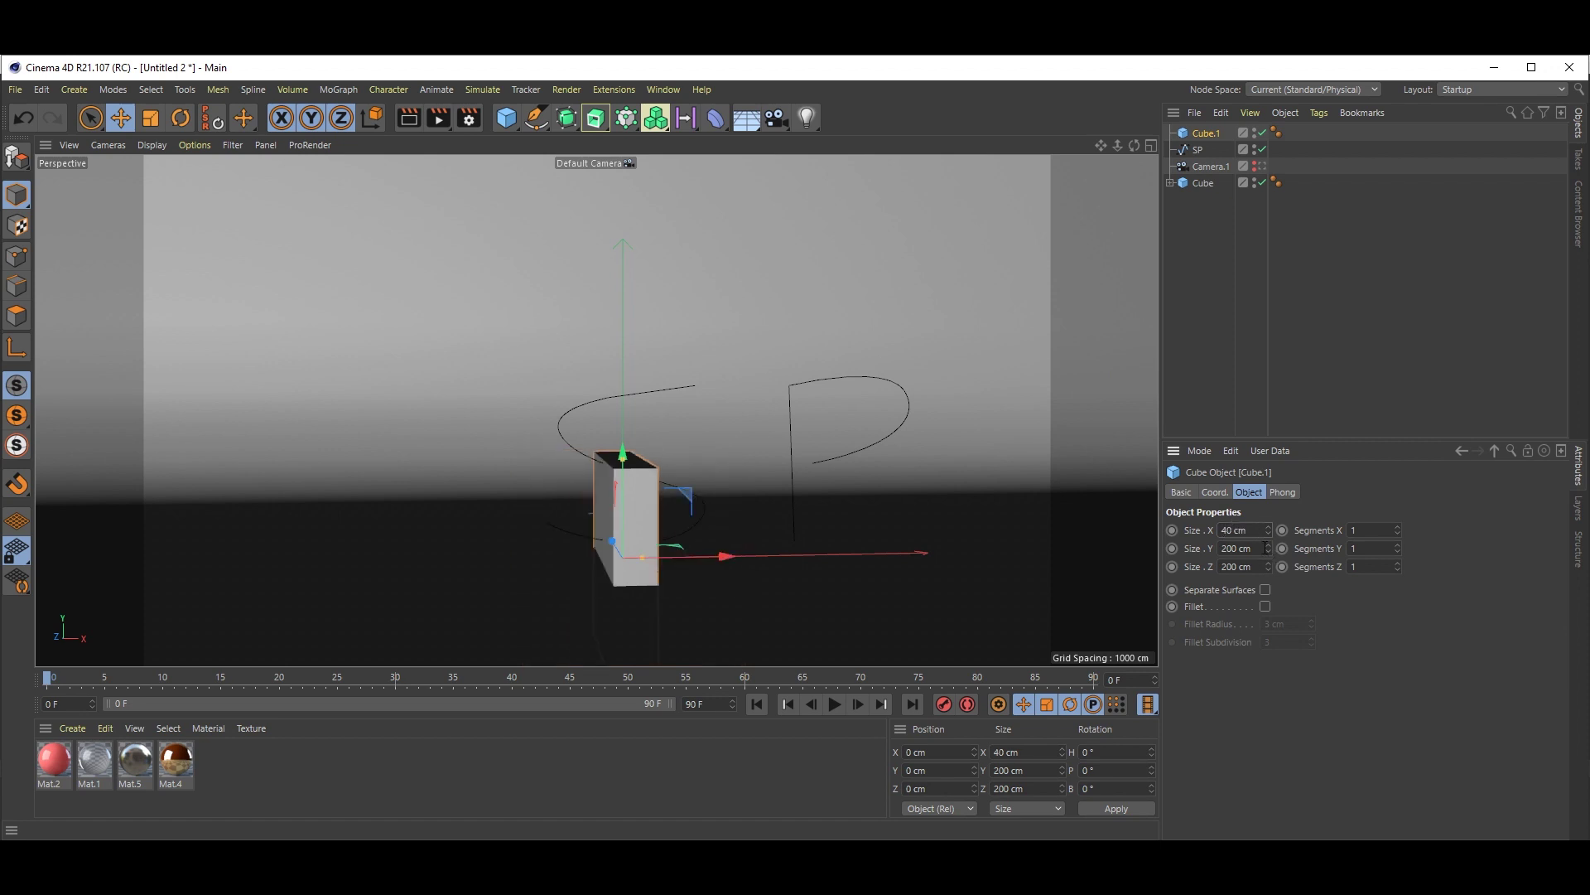
{"action": "left_click", "coordinate": [1264, 548]}
{"action": "type", "text": "5"}
{"action": "key", "text": "Return"}
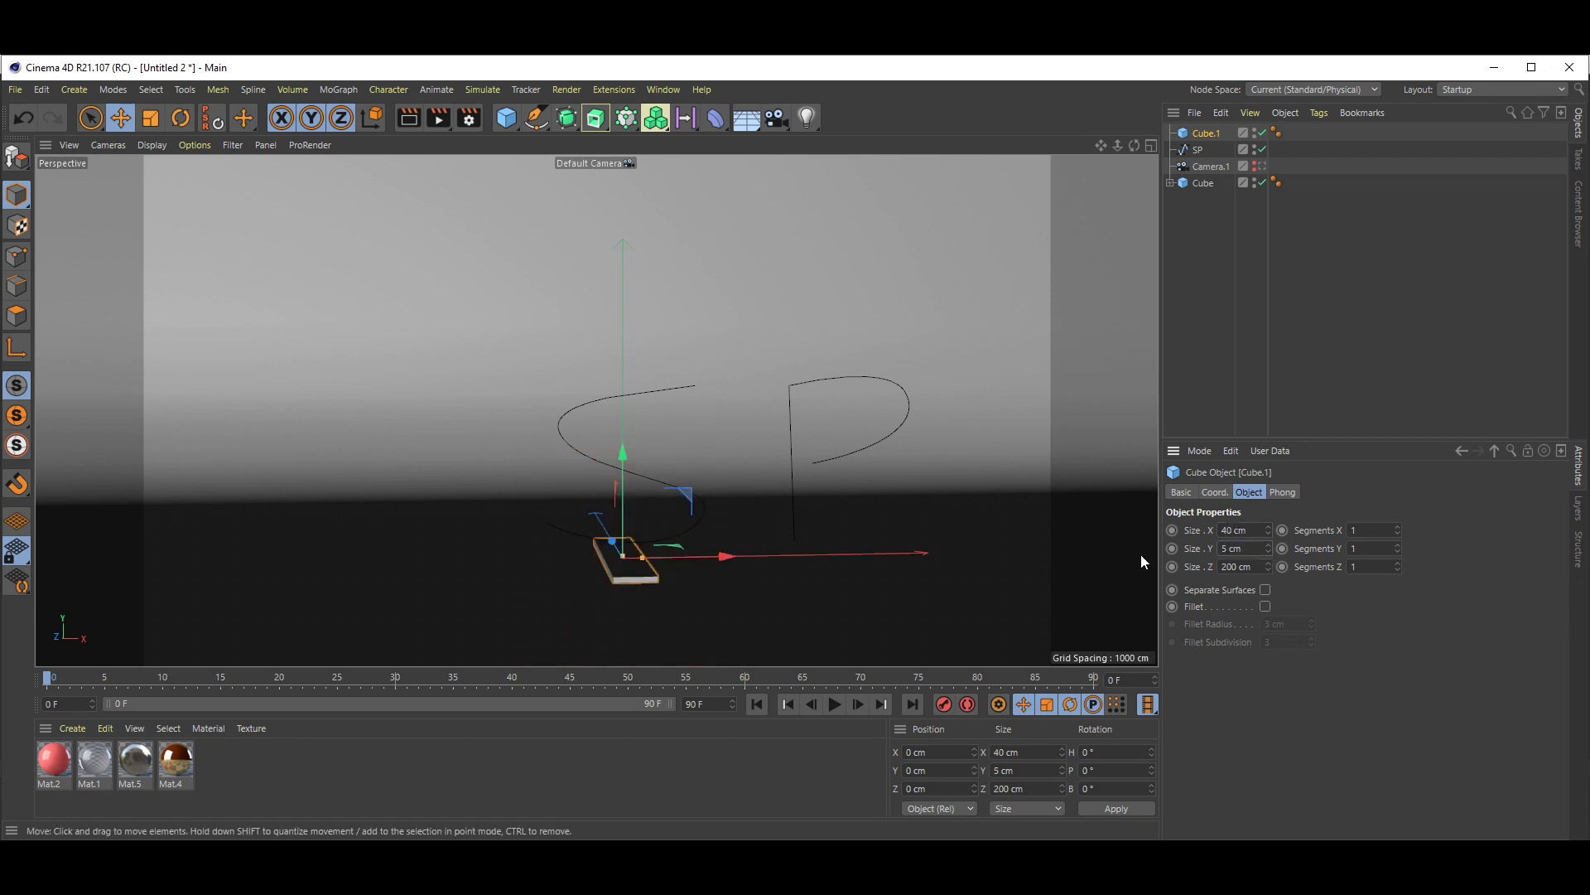
{"action": "left_click", "coordinate": [1262, 567]}
{"action": "type", "text": "15"}
{"action": "key", "text": "Return"}
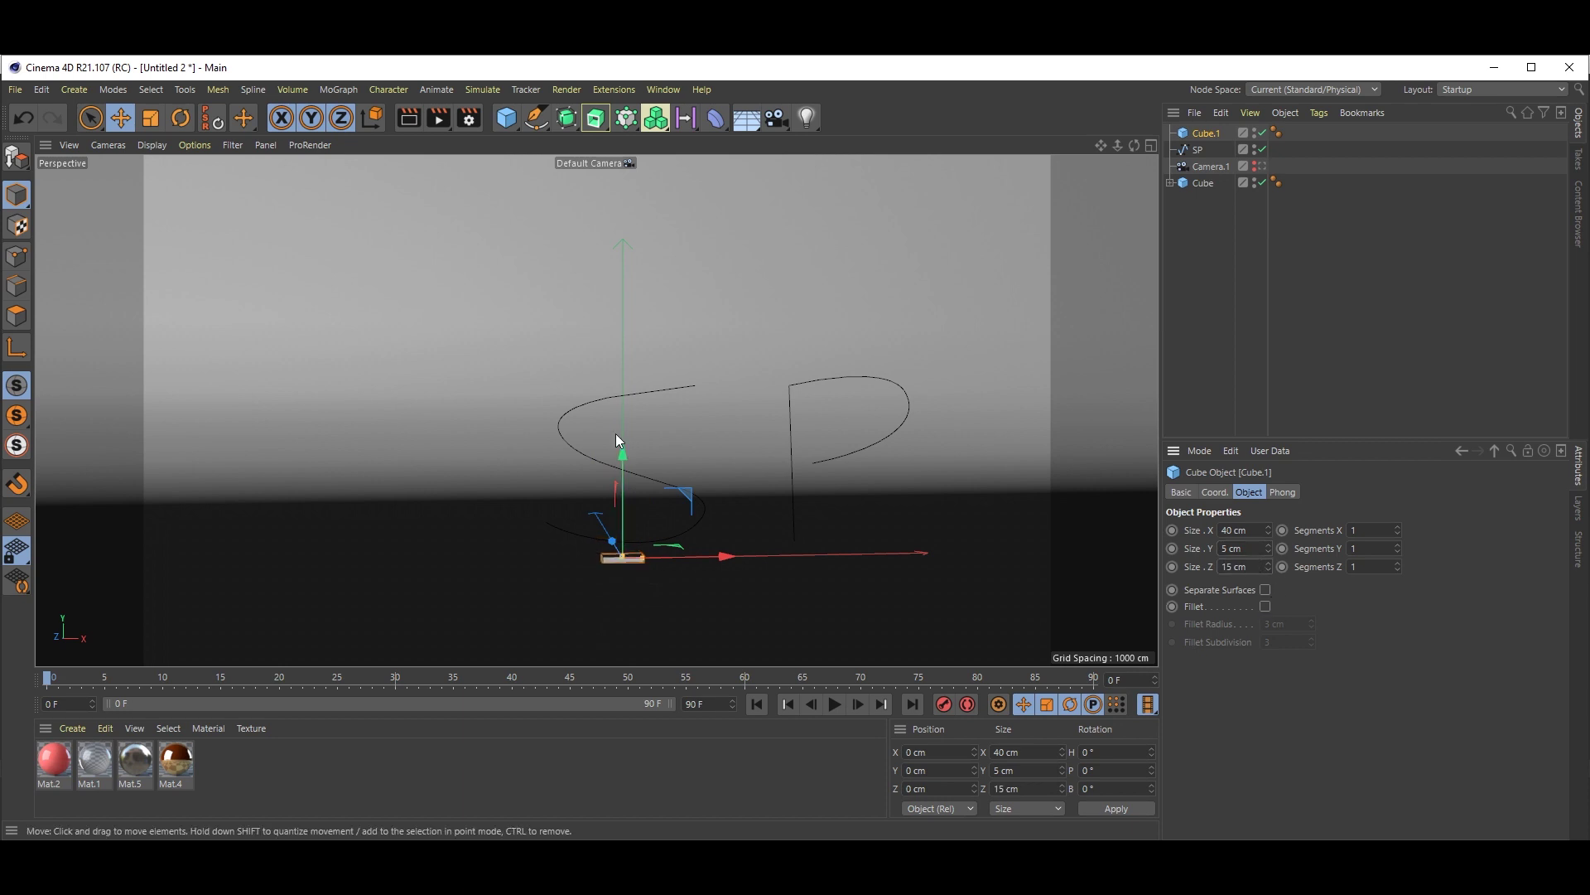
Raise Cube.1 off the floor to Y 32.502 cm and frame it in view.
{"action": "left_click_drag", "start_coordinate": [626, 442], "coordinate": [626, 408]}
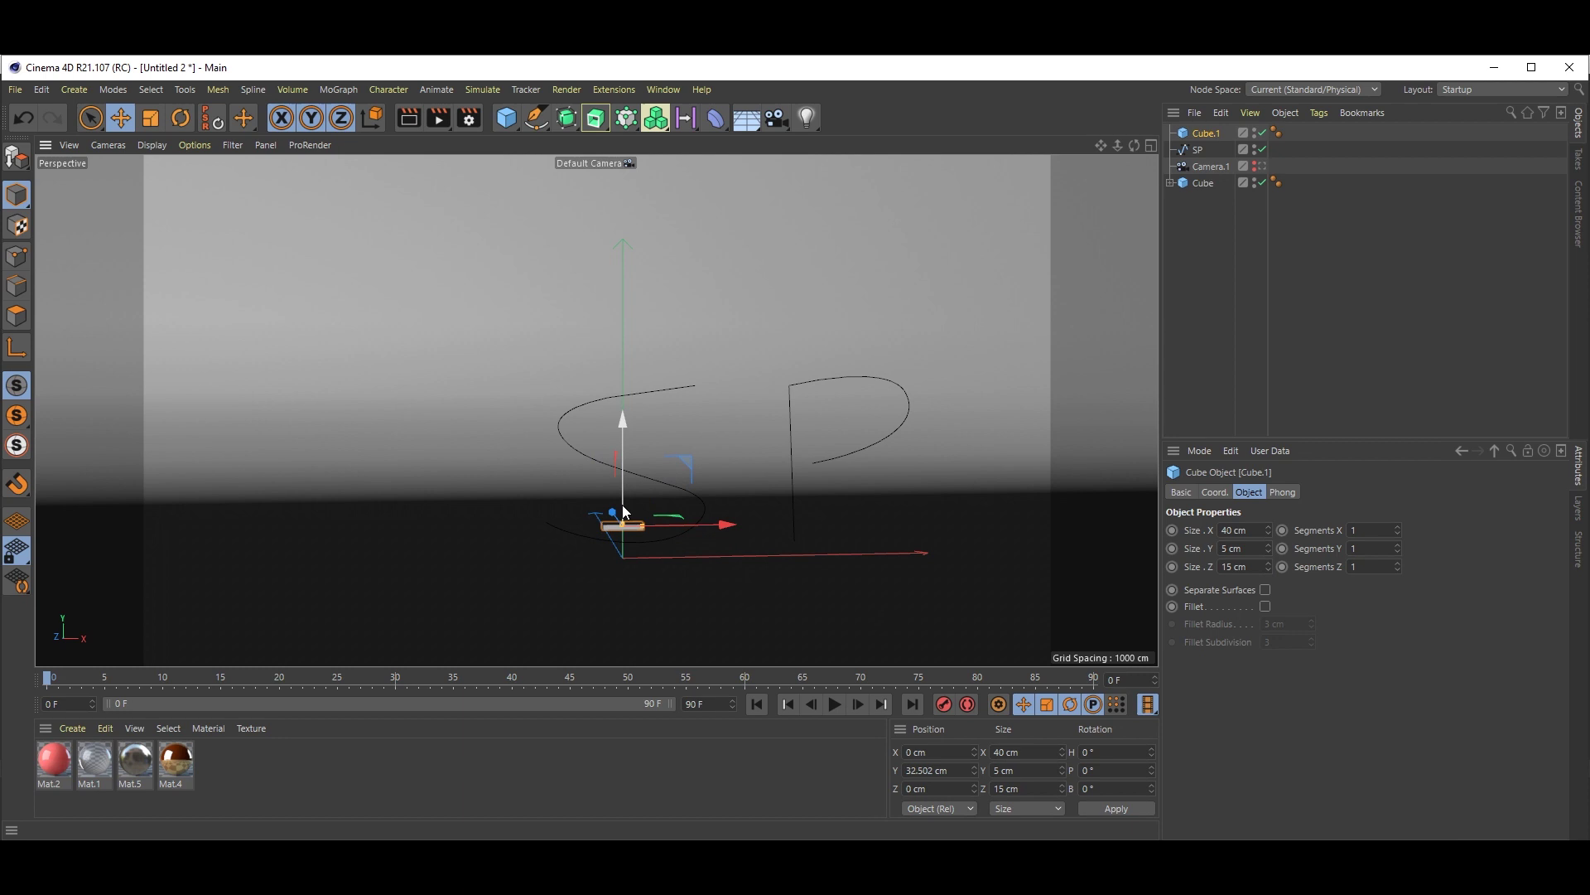
{"action": "key", "text": "o"}
{"action": "left_click_drag", "start_coordinate": [747, 448], "coordinate": [681, 573], "text": "alt"}
{"action": "right_click_drag", "start_coordinate": [681, 574], "coordinate": [639, 525], "text": "alt"}
{"action": "left_click_drag", "start_coordinate": [638, 525], "coordinate": [695, 495], "text": "alt"}
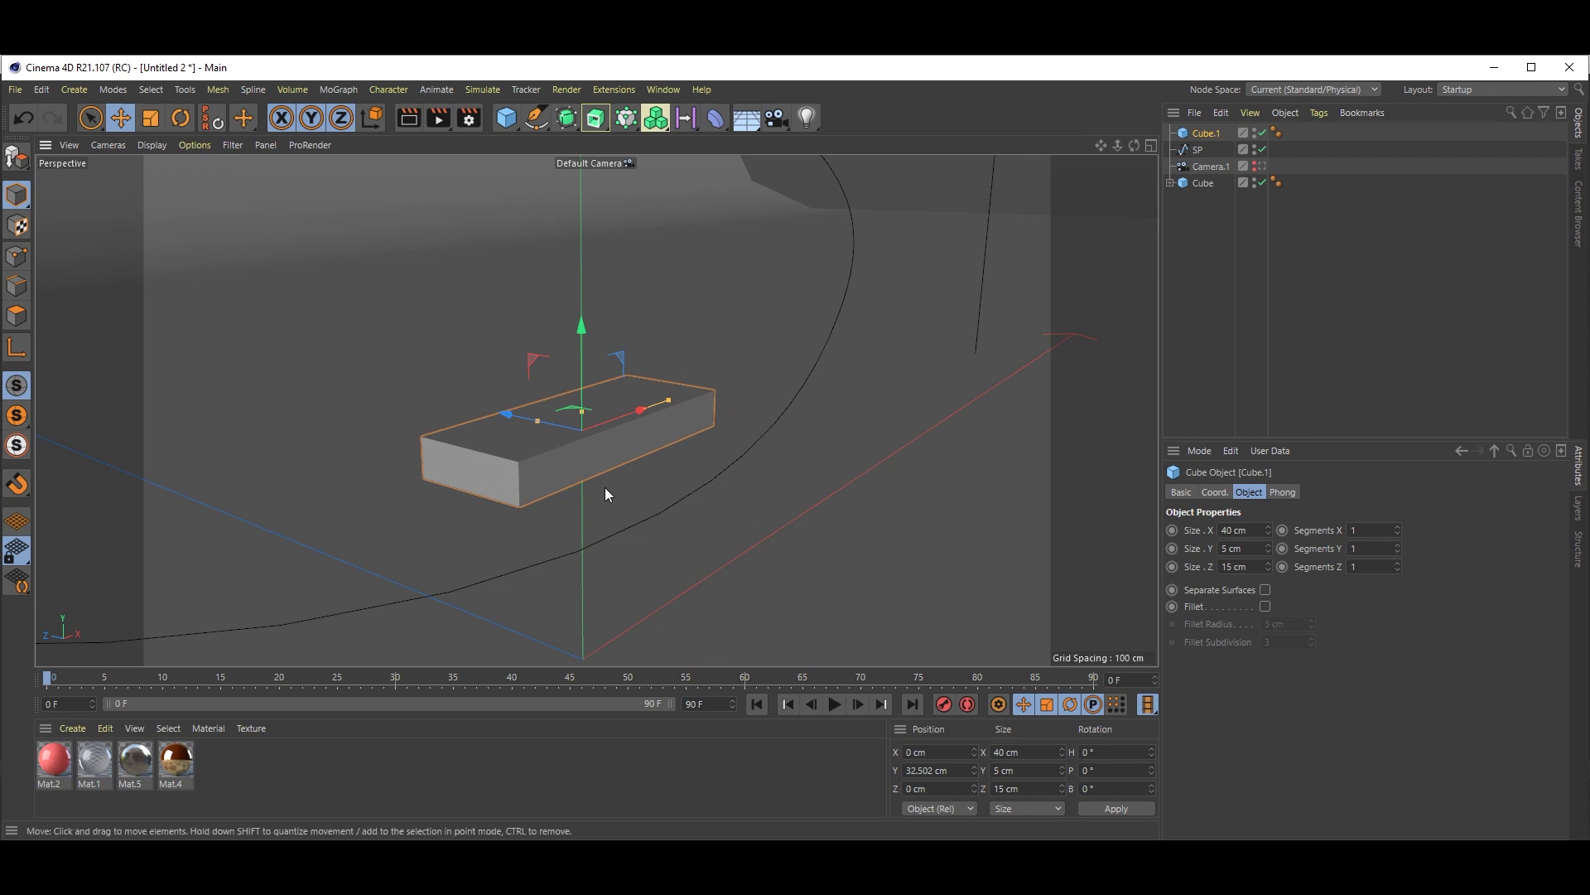
{"action": "scroll", "coordinate": [595, 480], "scroll_direction": "up", "scroll_amount": 2}
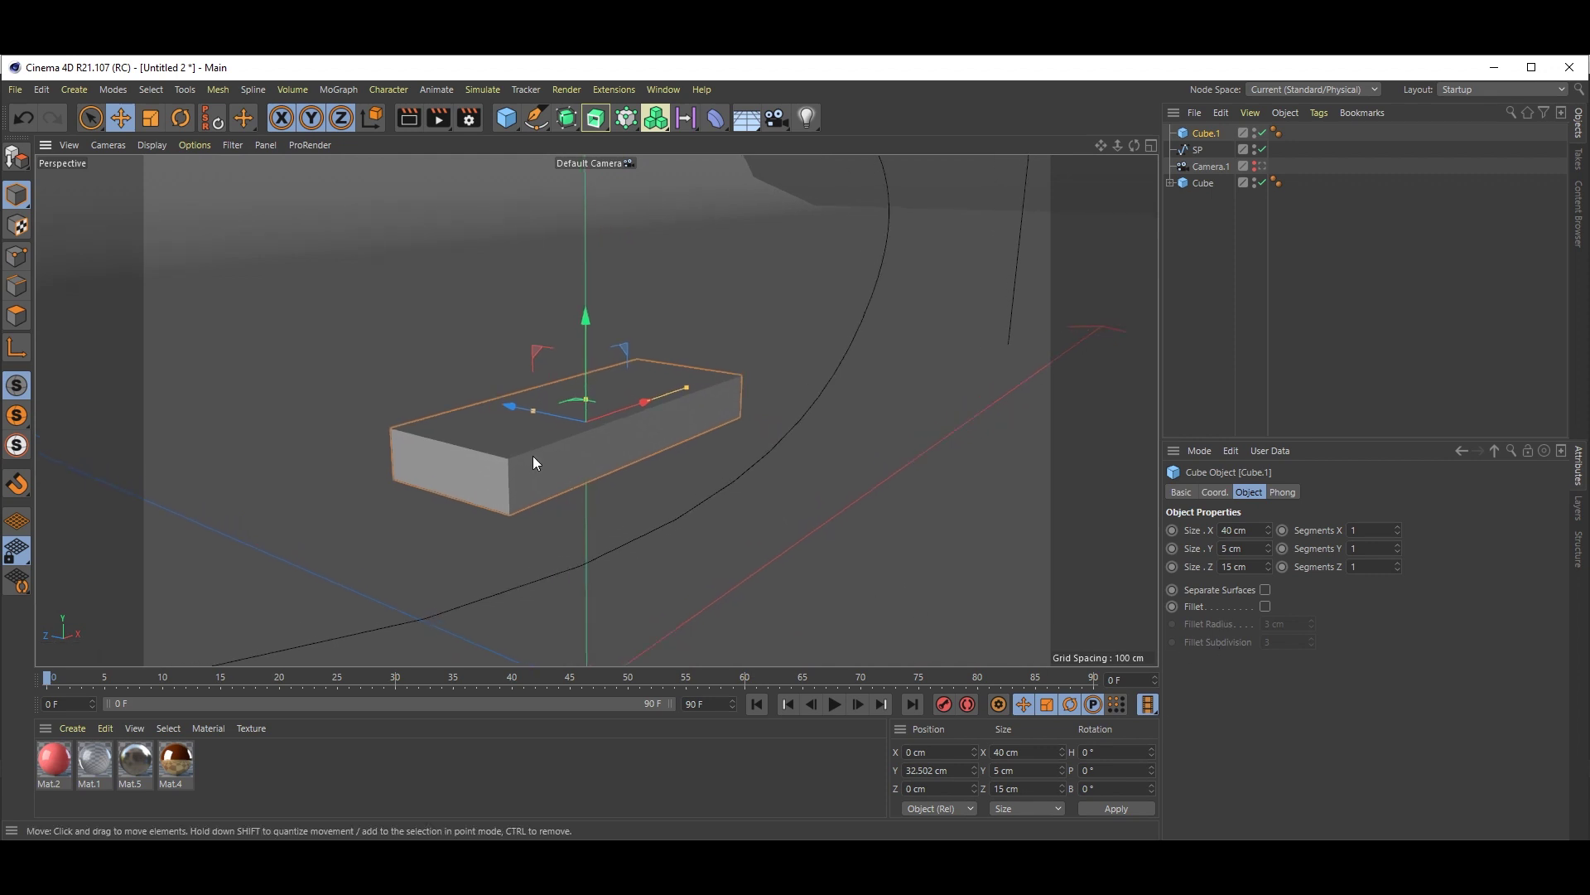
{"action": "scroll", "coordinate": [533, 456], "scroll_direction": "up", "scroll_amount": 2}
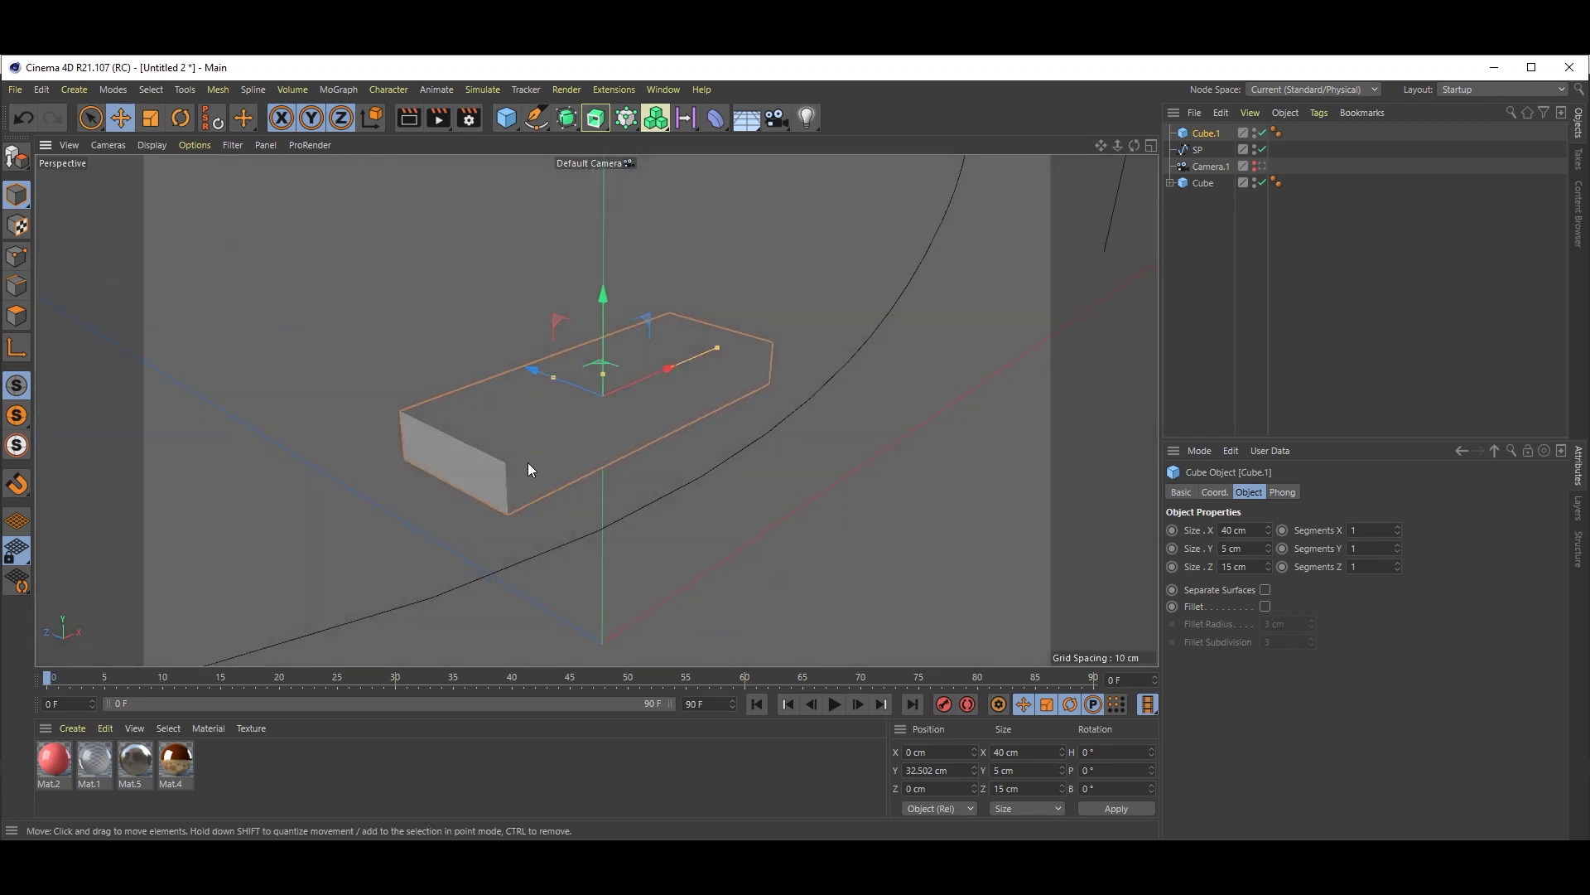
Enable Fillet with a 1 cm radius and switch the display to Gouraud Shading (Lines).
{"action": "left_click", "coordinate": [1266, 606]}
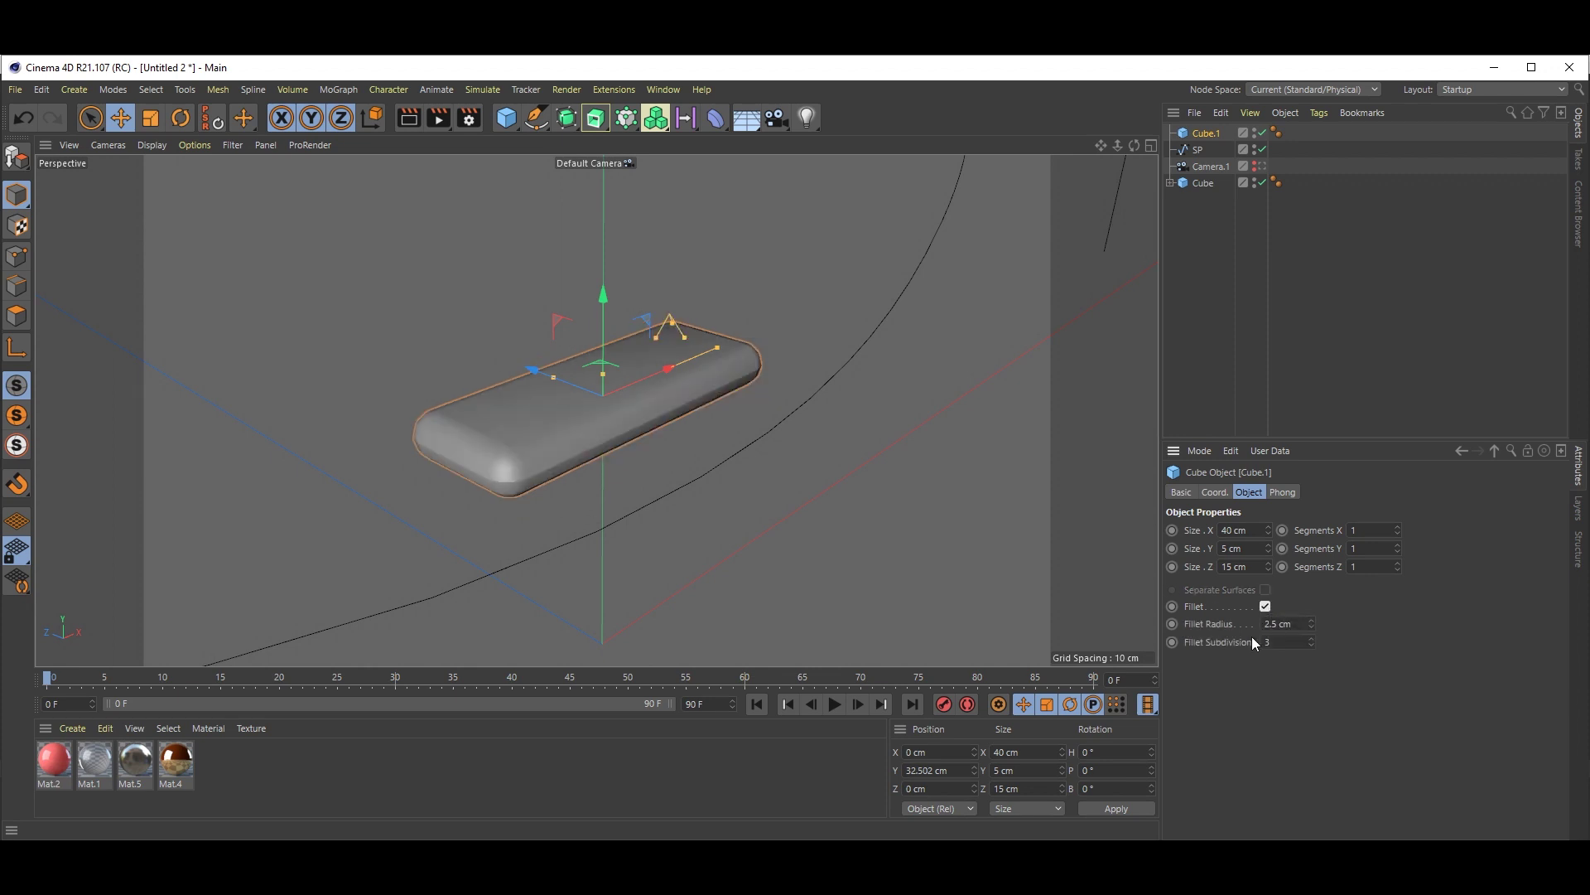
{"action": "left_click", "coordinate": [1306, 627]}
{"action": "type", "text": "1"}
{"action": "key", "text": "Return"}
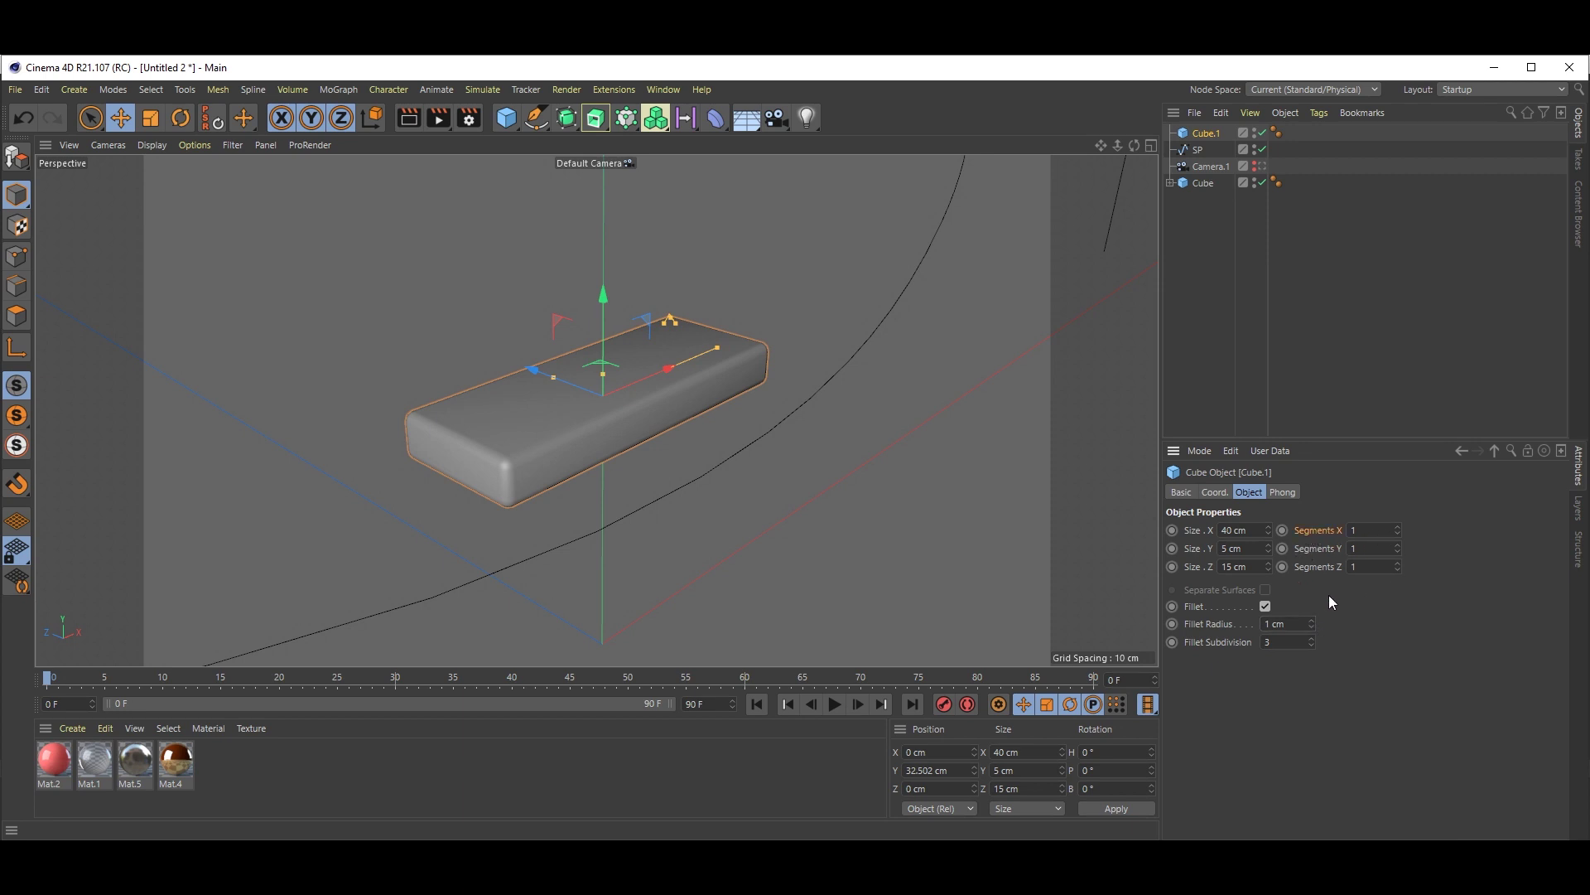
{"action": "left_click", "coordinate": [151, 146]}
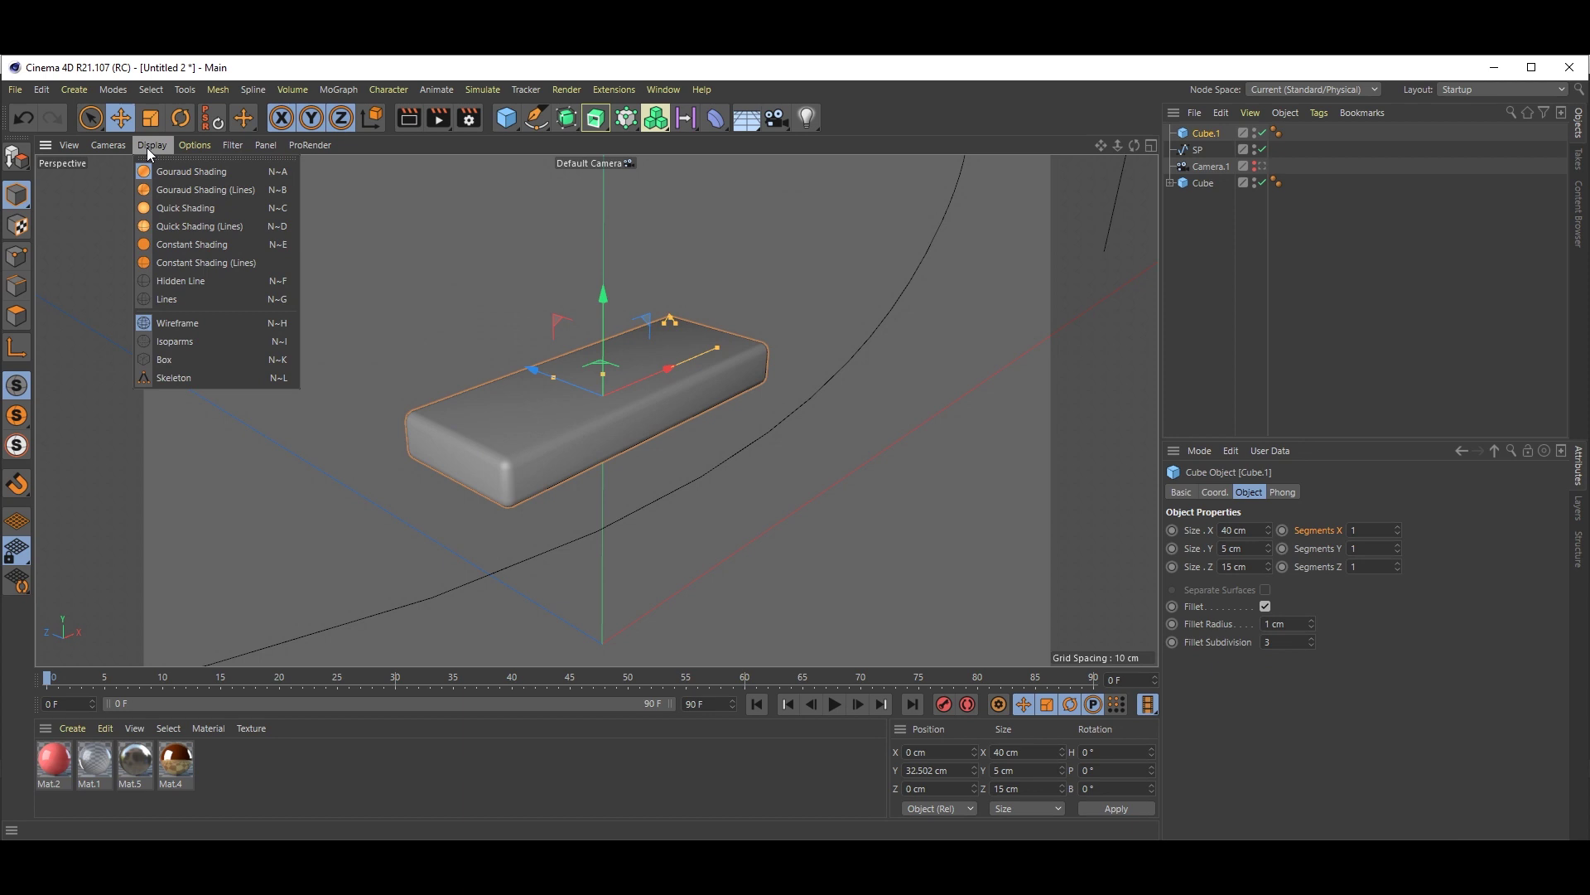
{"action": "left_click", "coordinate": [180, 195]}
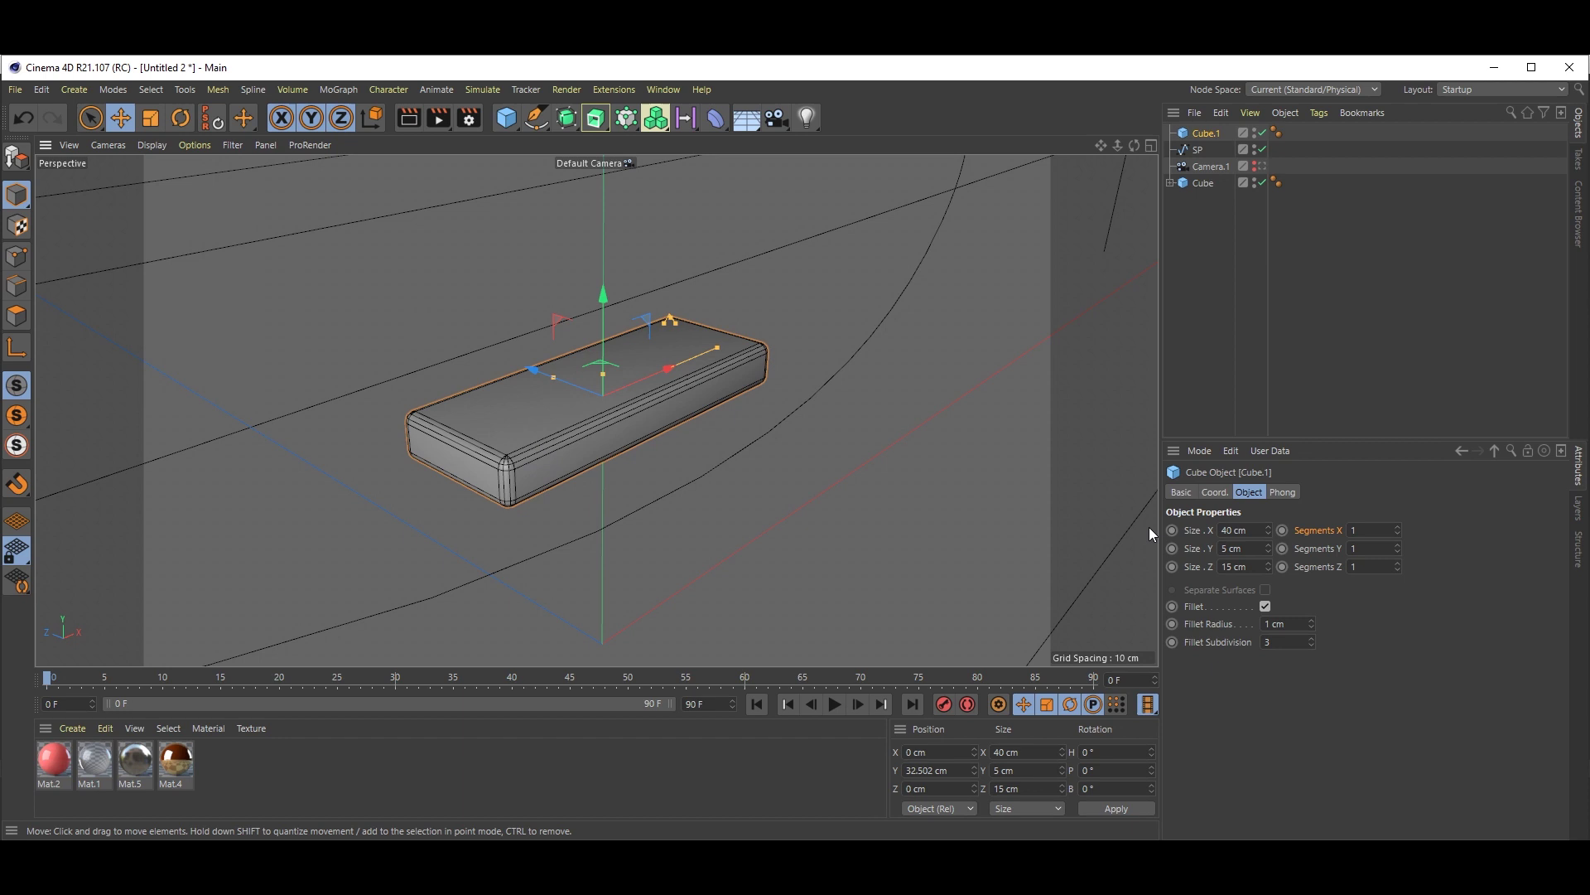
Set Cube.1's Segments X, Y and Z to 2 each.
{"action": "left_click", "coordinate": [1371, 530]}
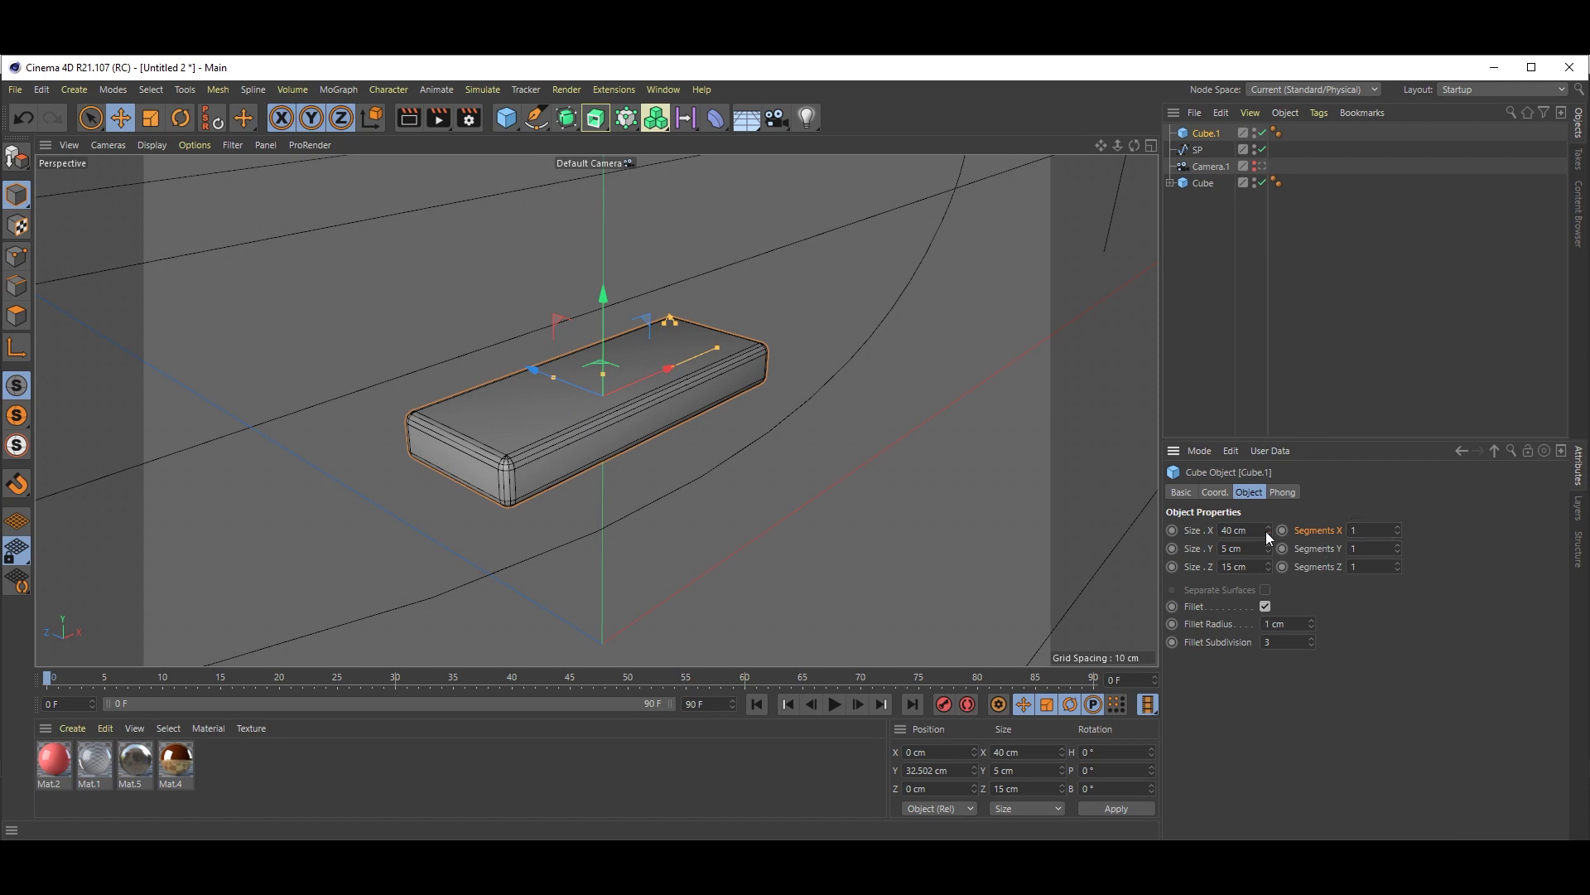
{"action": "left_click", "coordinate": [1398, 529]}
{"action": "left_click", "coordinate": [1399, 545]}
{"action": "left_click", "coordinate": [1398, 563]}
{"action": "left_click_drag", "start_coordinate": [440, 524], "coordinate": [584, 505], "text": "alt"}
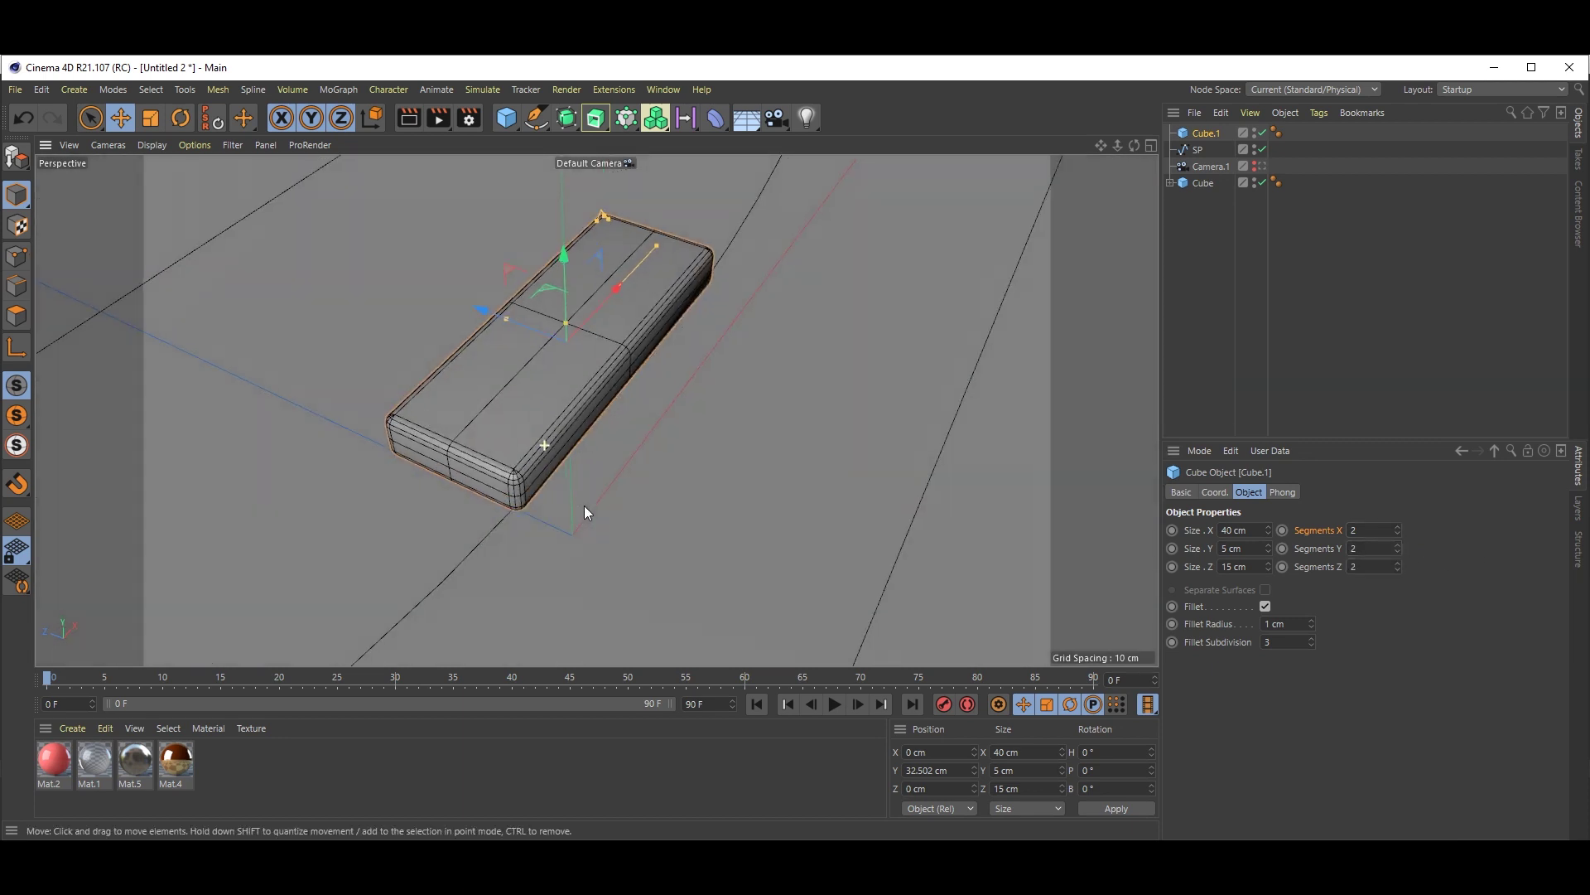
{"action": "left_click_drag", "start_coordinate": [602, 394], "coordinate": [781, 385], "text": "alt"}
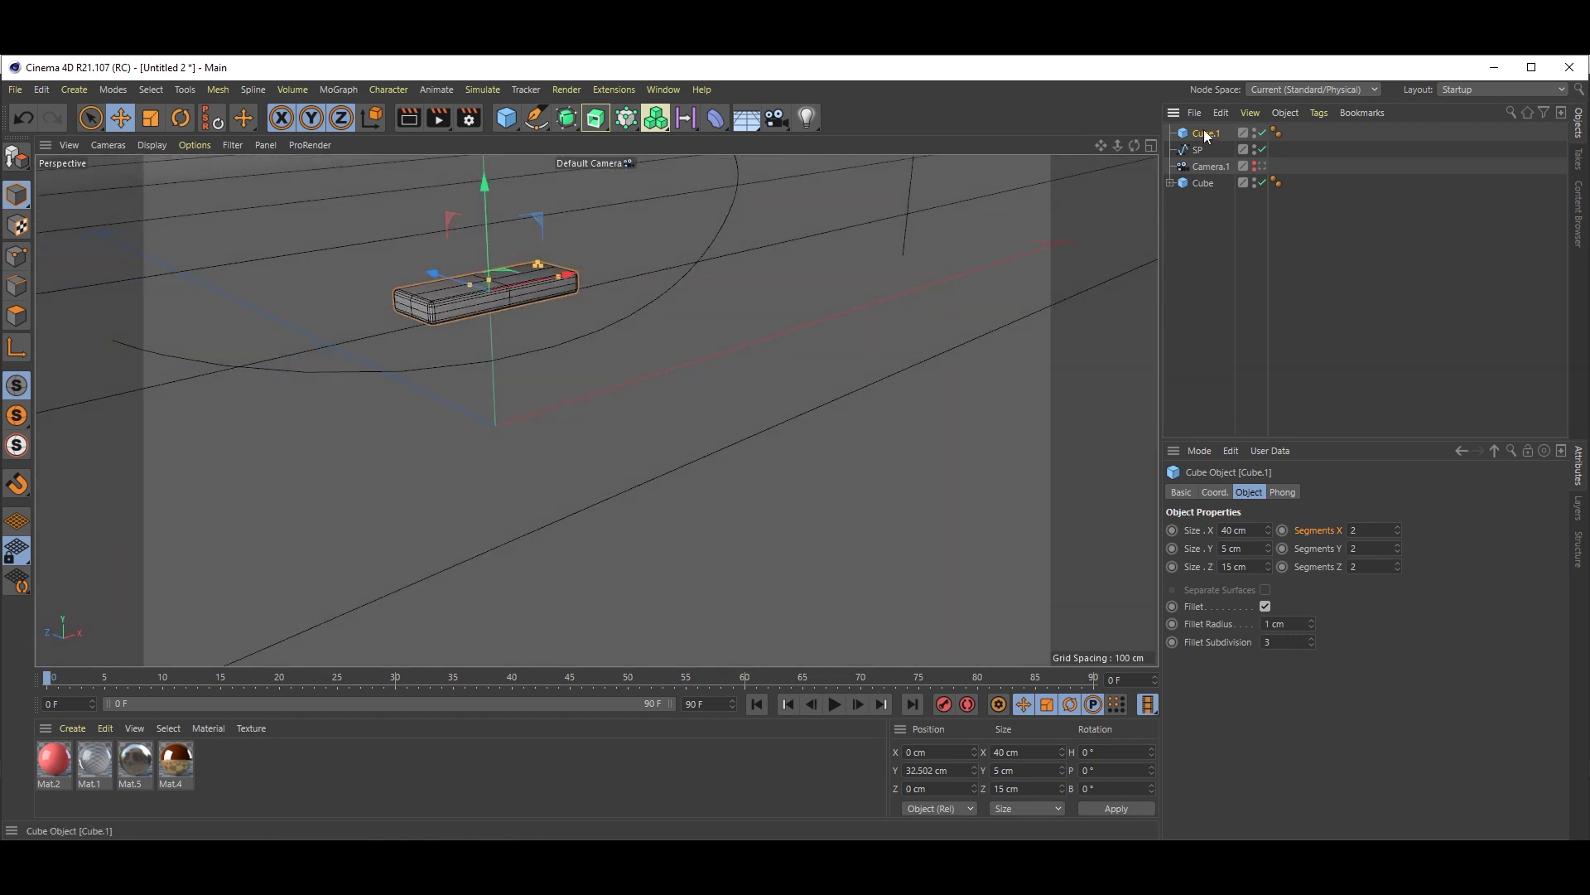
Add a MoGraph Cloner and nest Cube.1 under it, stacking three slab copies.
{"action": "left_click", "coordinate": [339, 88]}
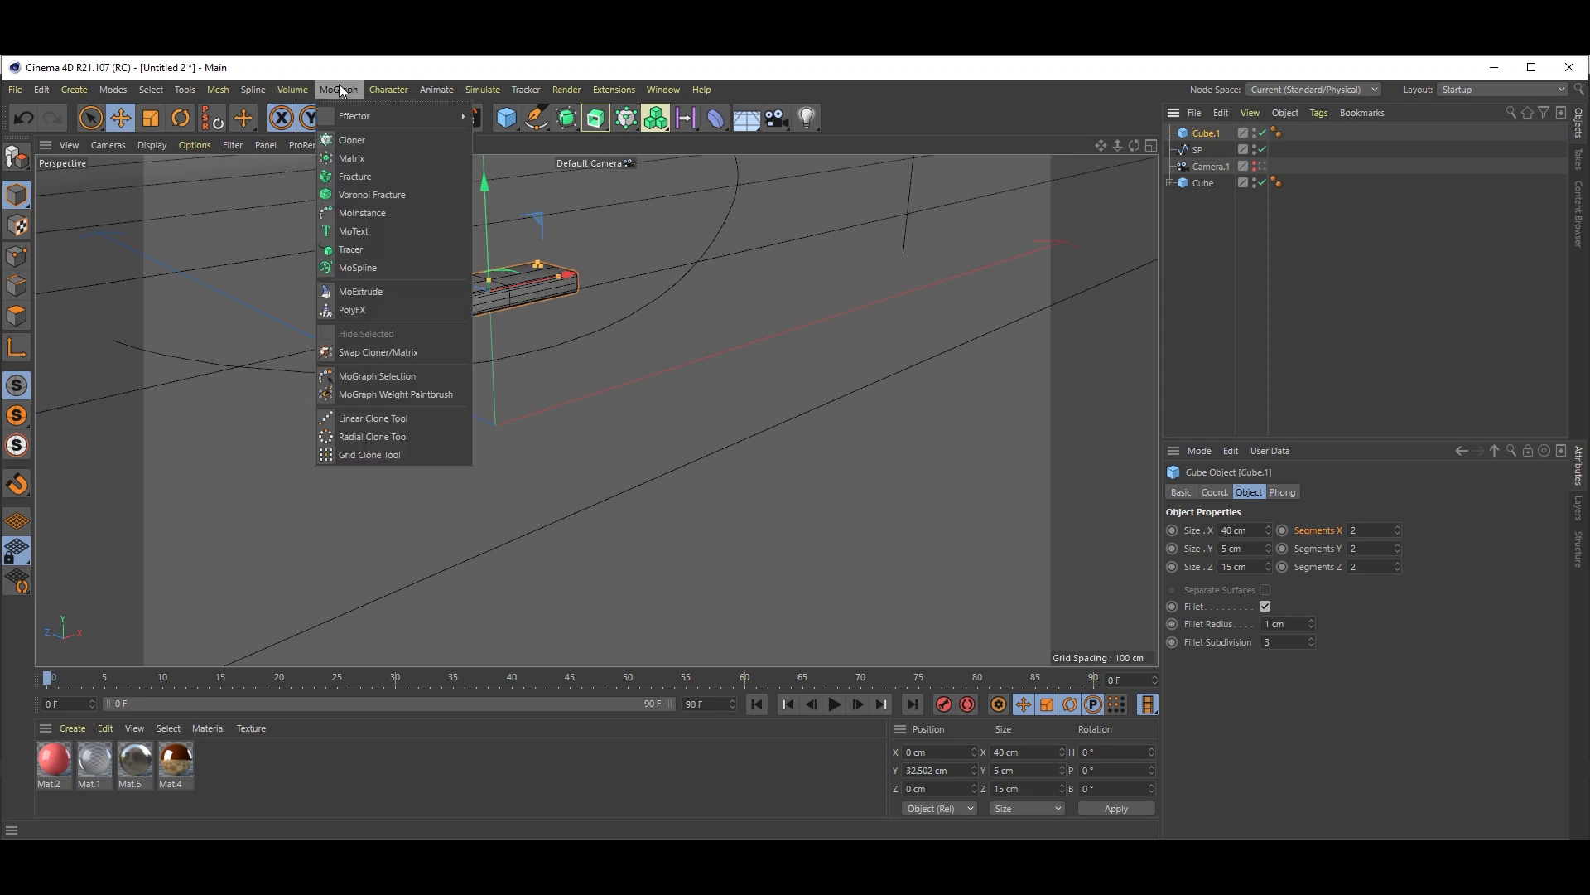
{"action": "left_click", "coordinate": [384, 142]}
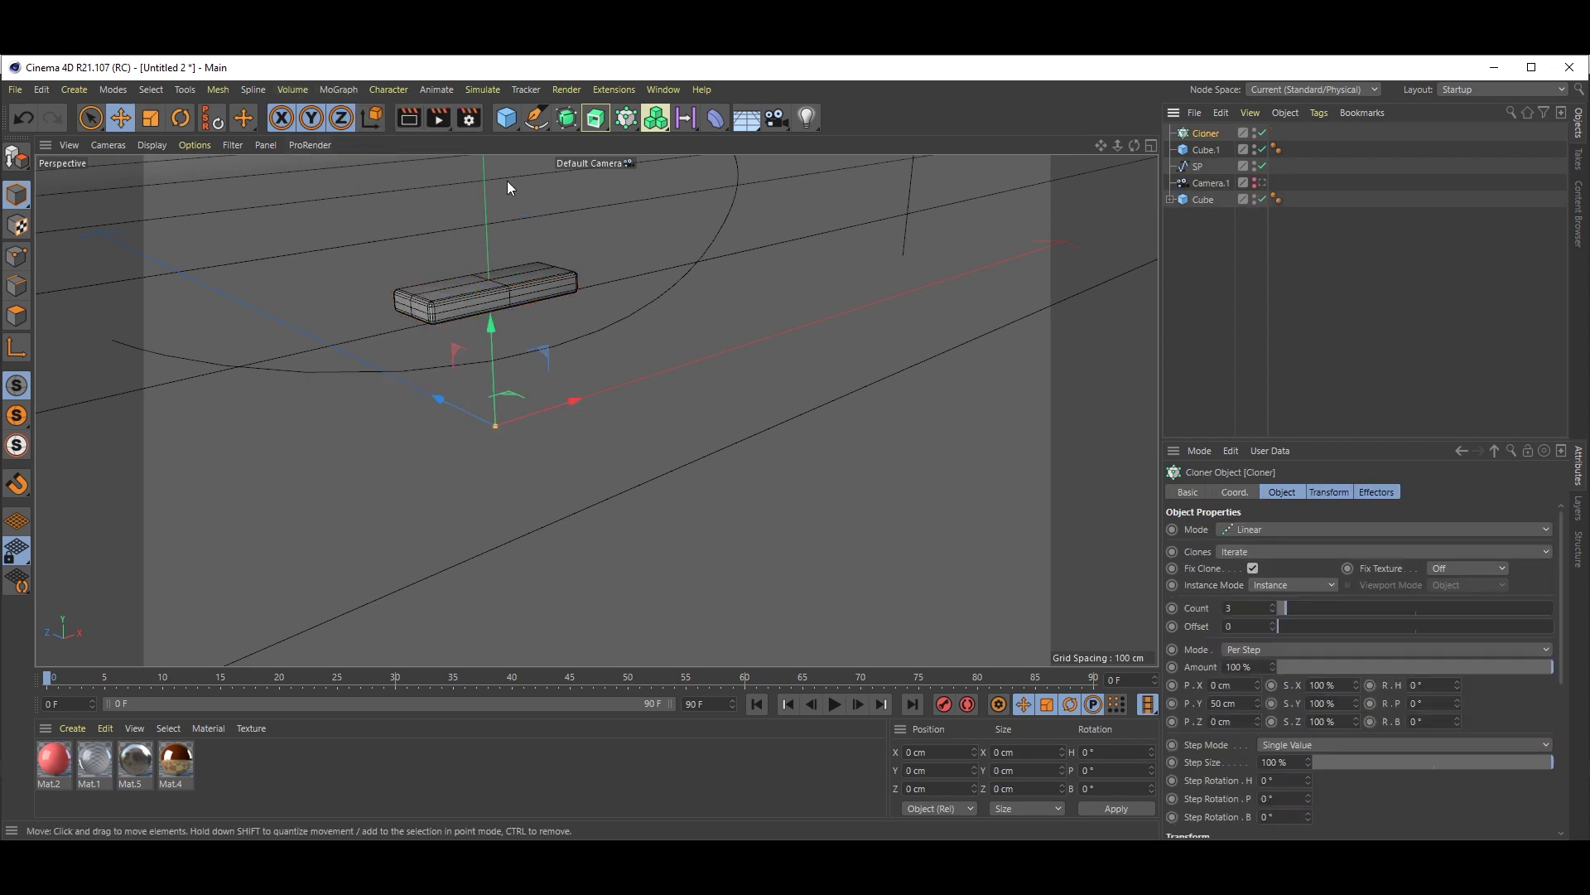
{"action": "left_click", "coordinate": [1206, 150]}
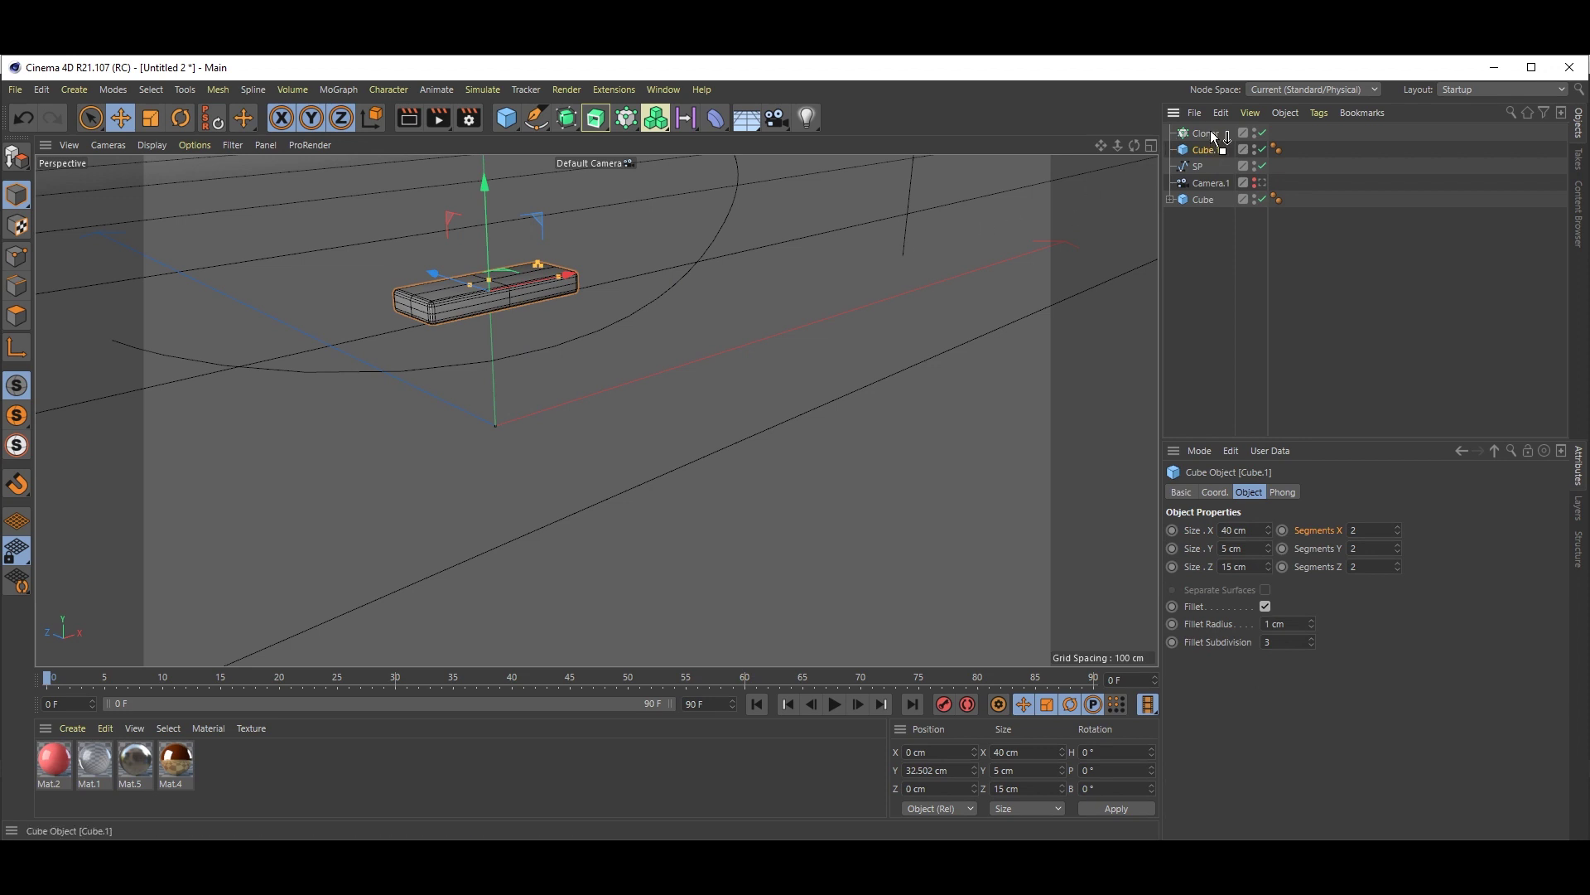
{"action": "left_click_drag", "start_coordinate": [1210, 131], "coordinate": [1211, 131]}
{"action": "left_click_drag", "start_coordinate": [957, 267], "coordinate": [827, 429], "text": "alt"}
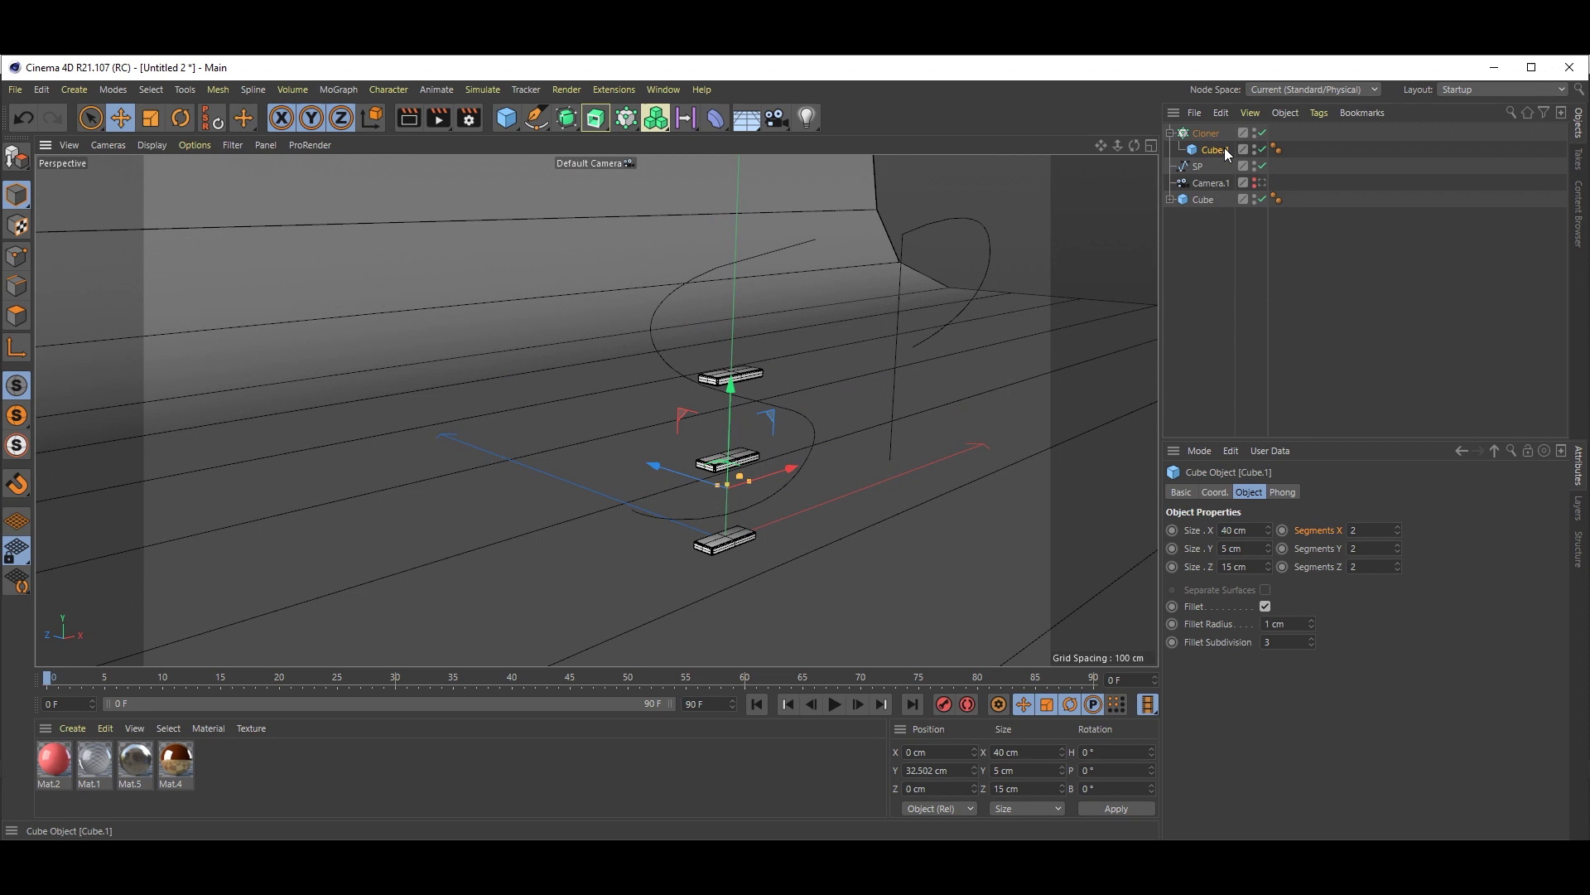
Set the Cloner to Object mode with the SP spline as its object.
{"action": "left_click", "coordinate": [1206, 133]}
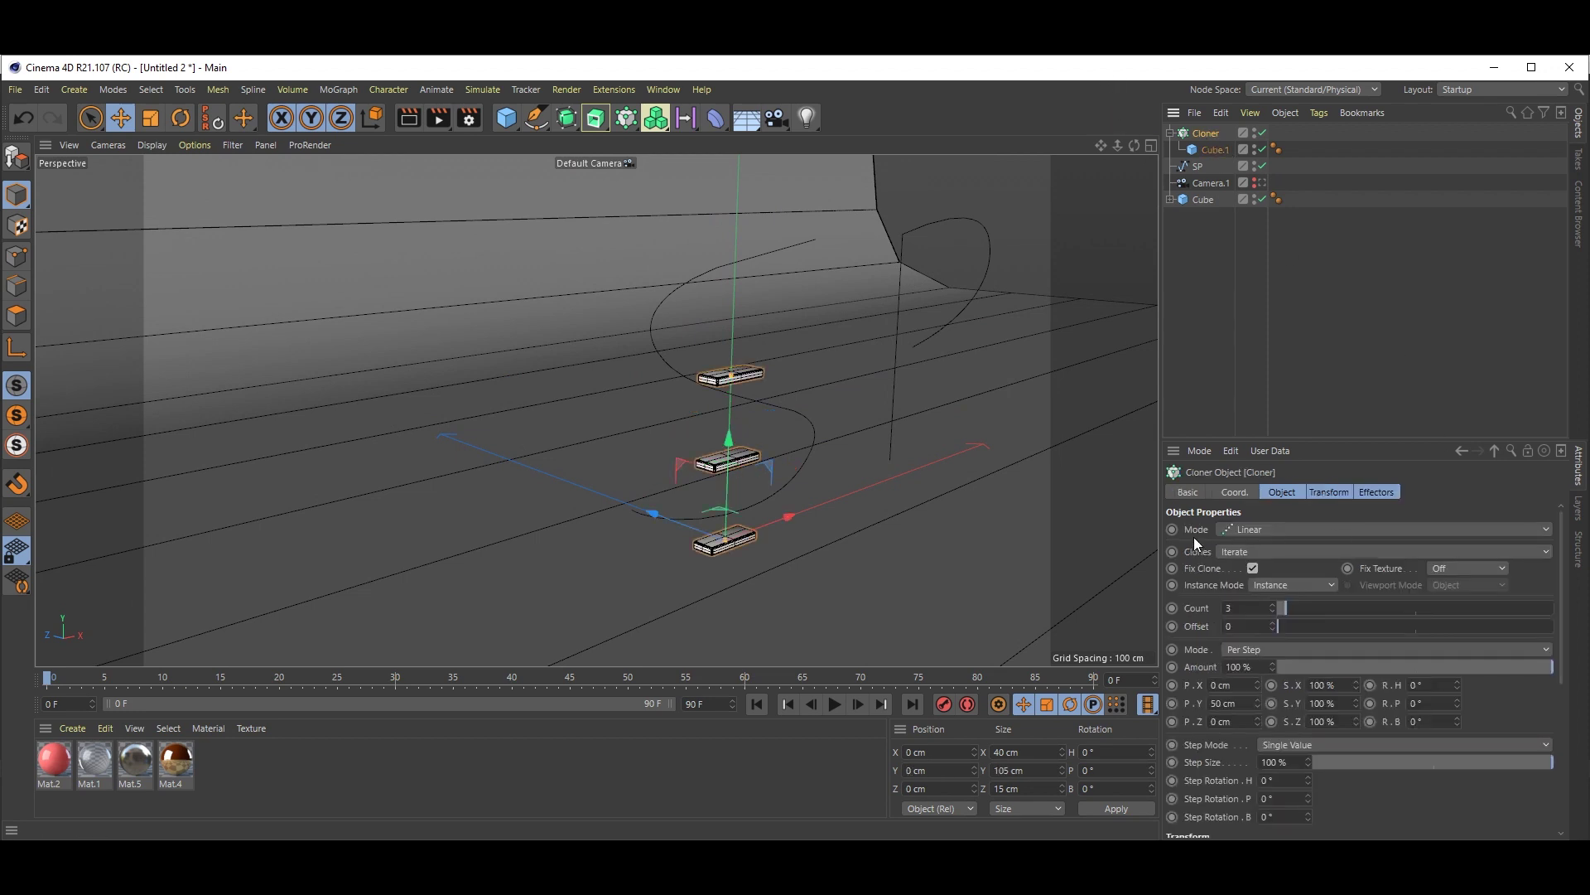
{"action": "left_click", "coordinate": [1281, 493]}
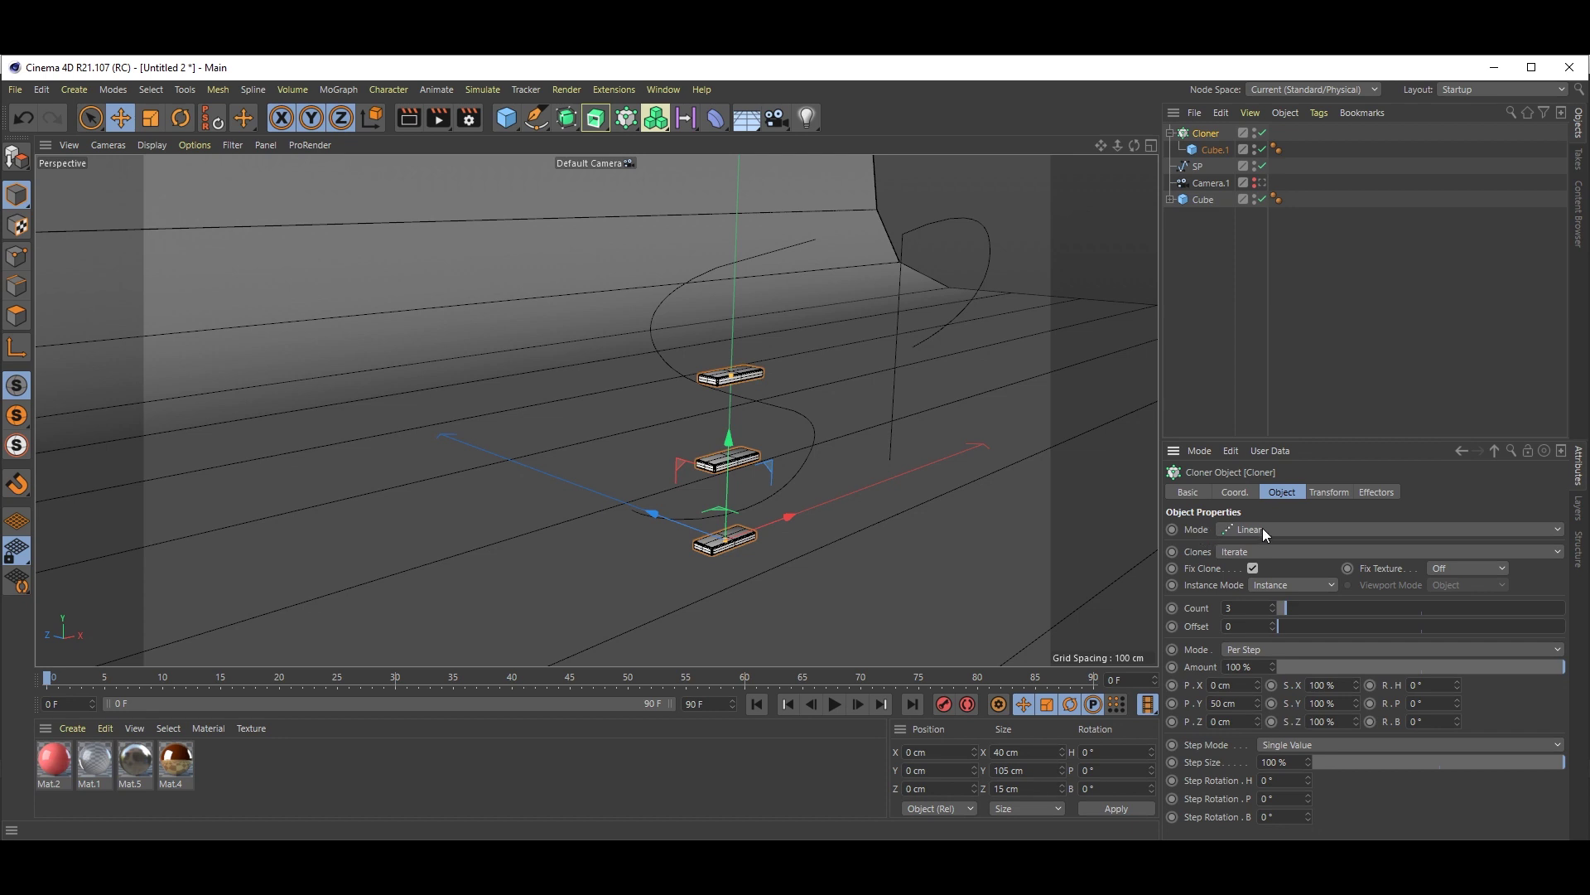
{"action": "left_click", "coordinate": [1262, 528]}
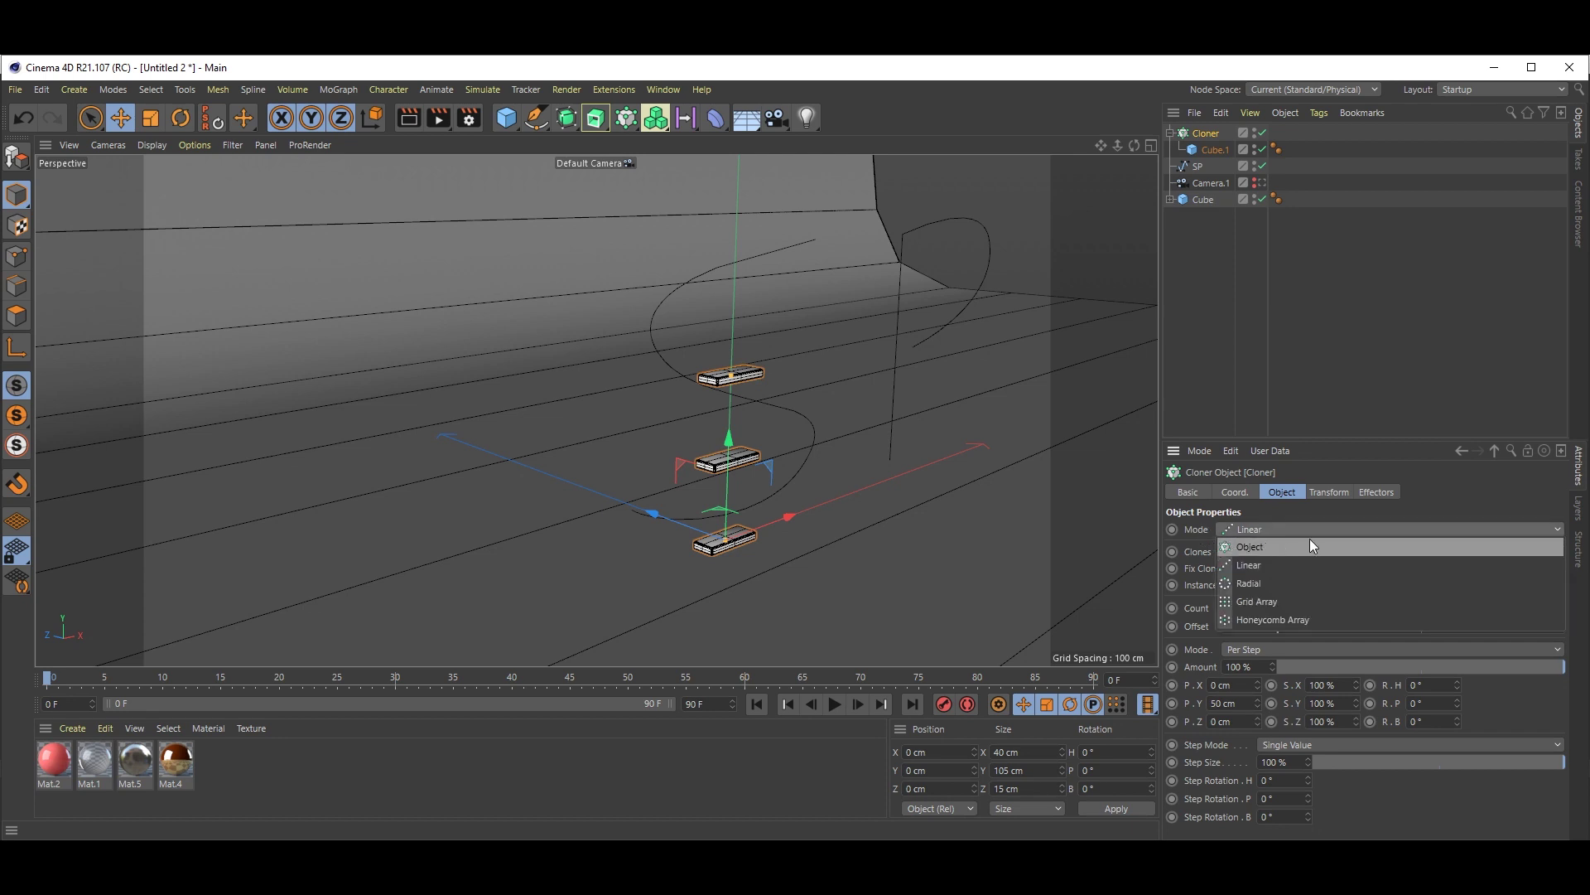
{"action": "left_click", "coordinate": [1261, 547]}
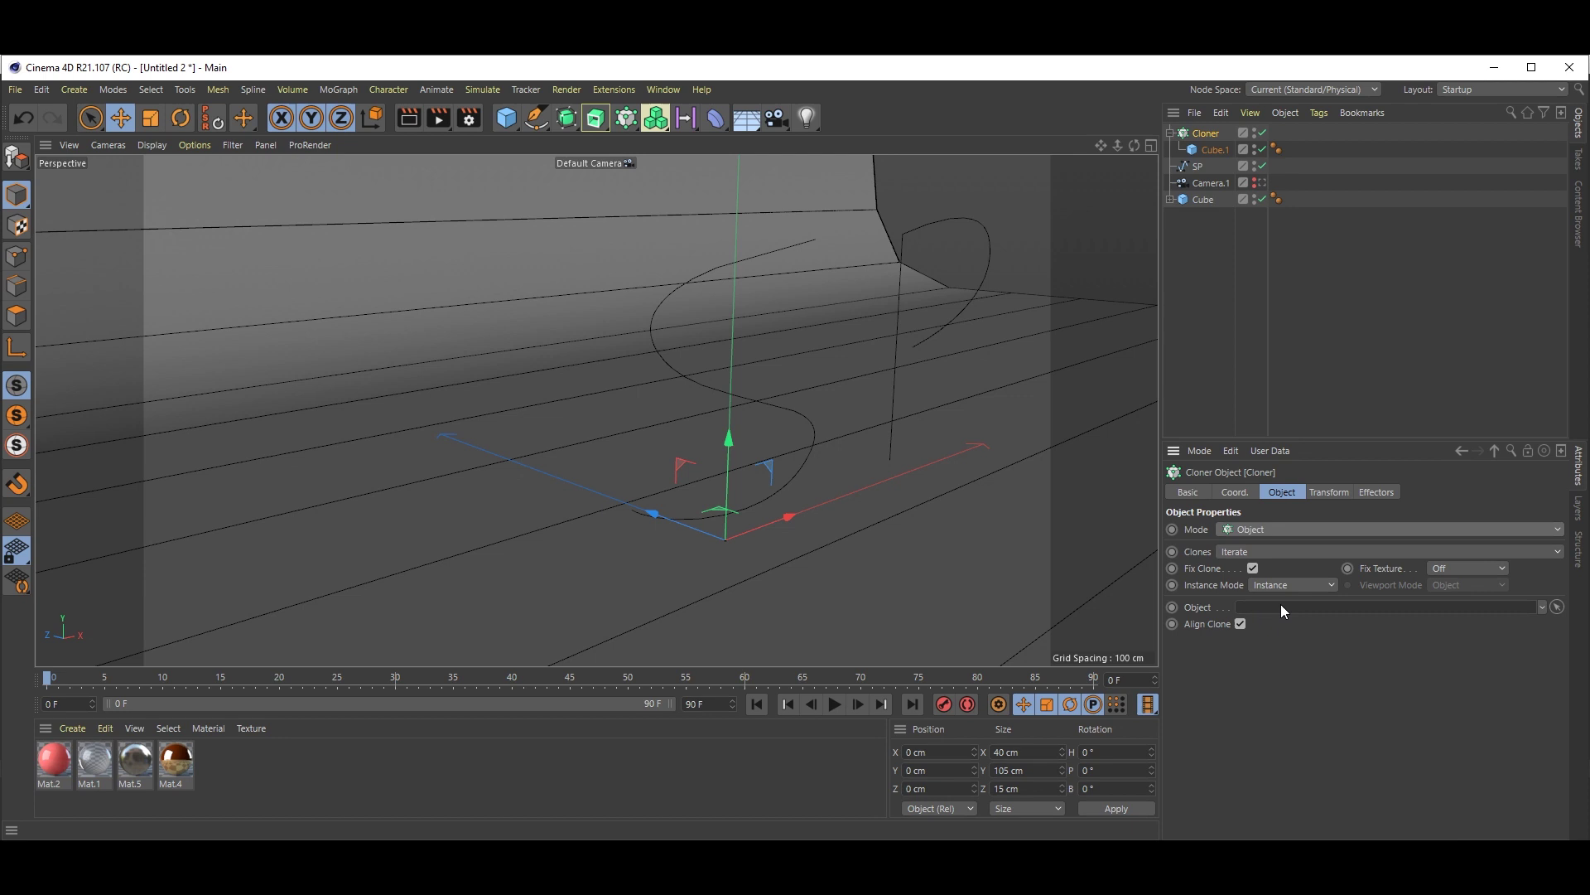
{"action": "left_click", "coordinate": [1198, 167]}
{"action": "left_click_drag", "start_coordinate": [1200, 173], "coordinate": [1286, 614]}
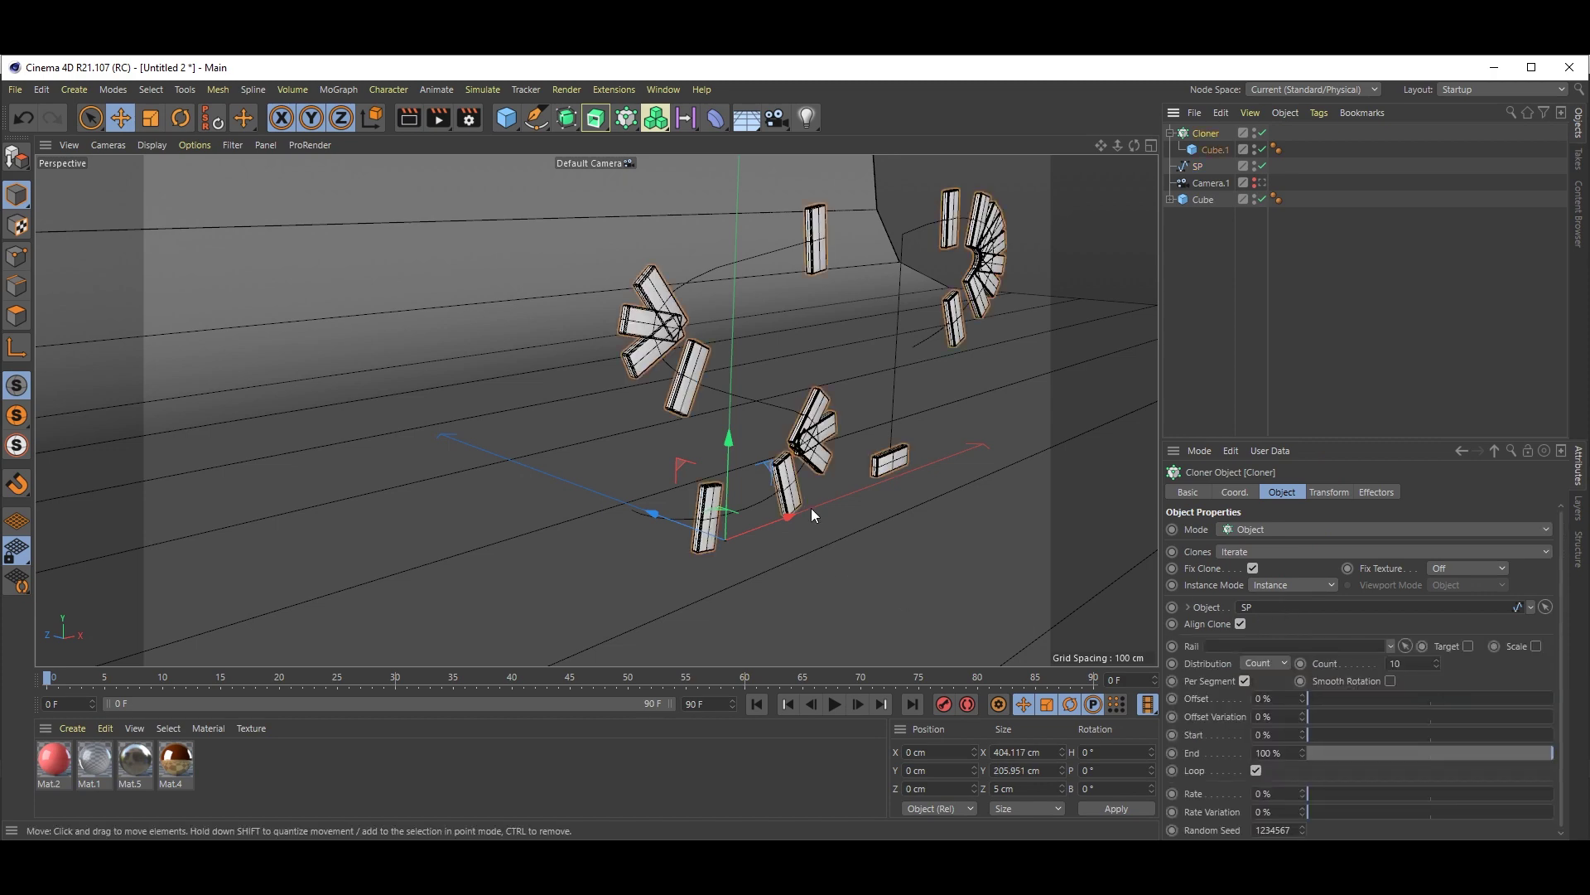
View the scene through Camera.1 with plain Gouraud Shading.
{"action": "mouse_move", "coordinate": [852, 470]}
{"action": "left_mouse_down", "text": "alt"}
{"action": "mouse_move", "coordinate": [739, 450]}
{"action": "mouse_move", "coordinate": [804, 410]}
{"action": "left_mouse_up", "text": "alt"}
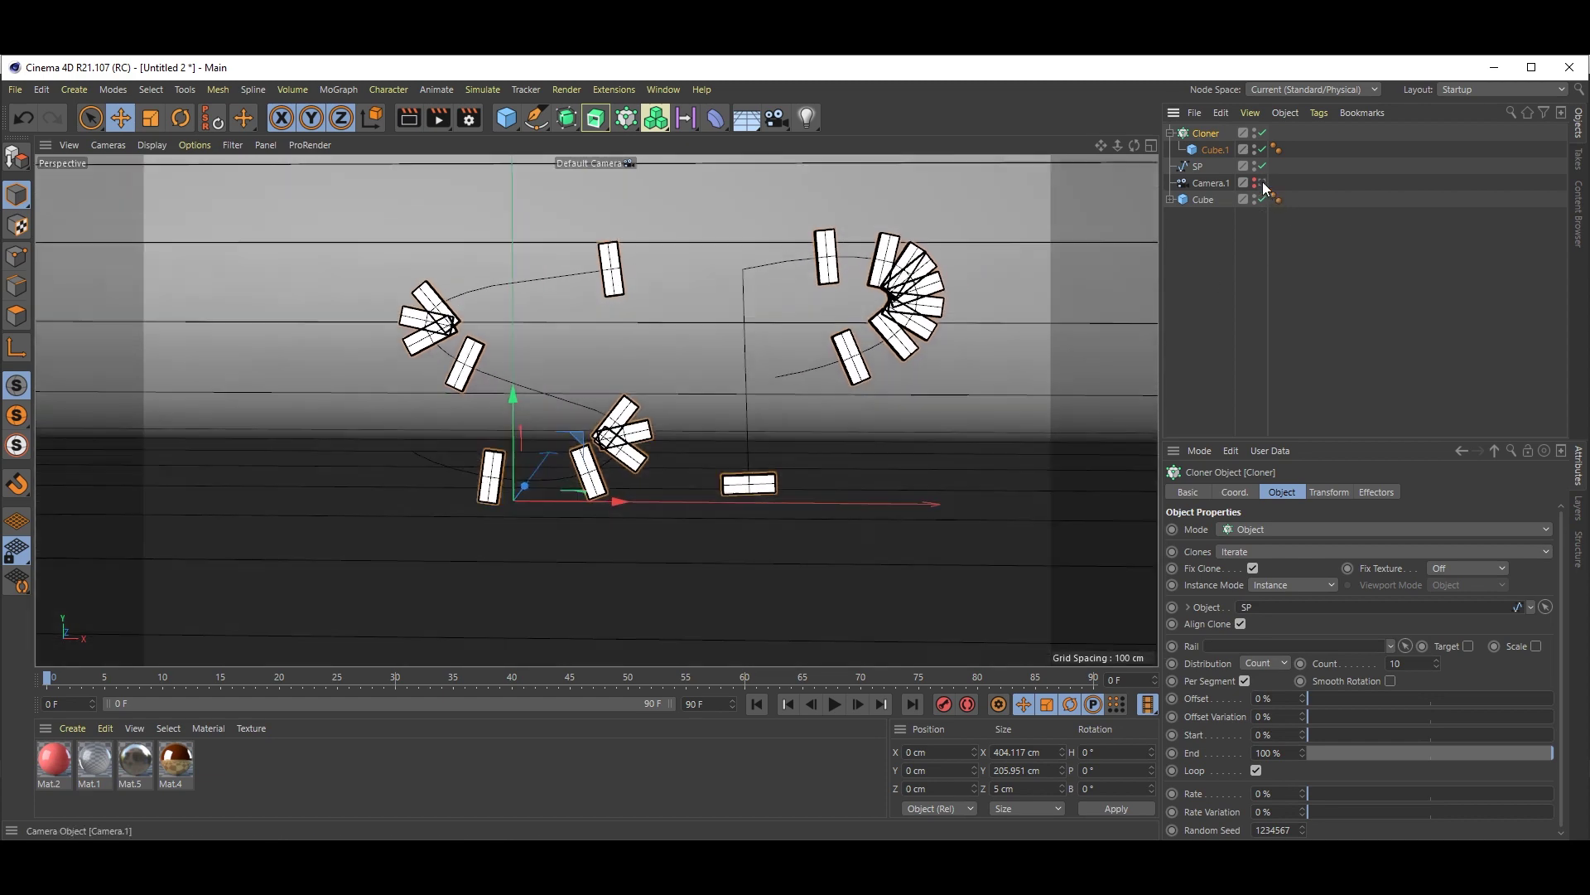
{"action": "left_click", "coordinate": [1263, 183]}
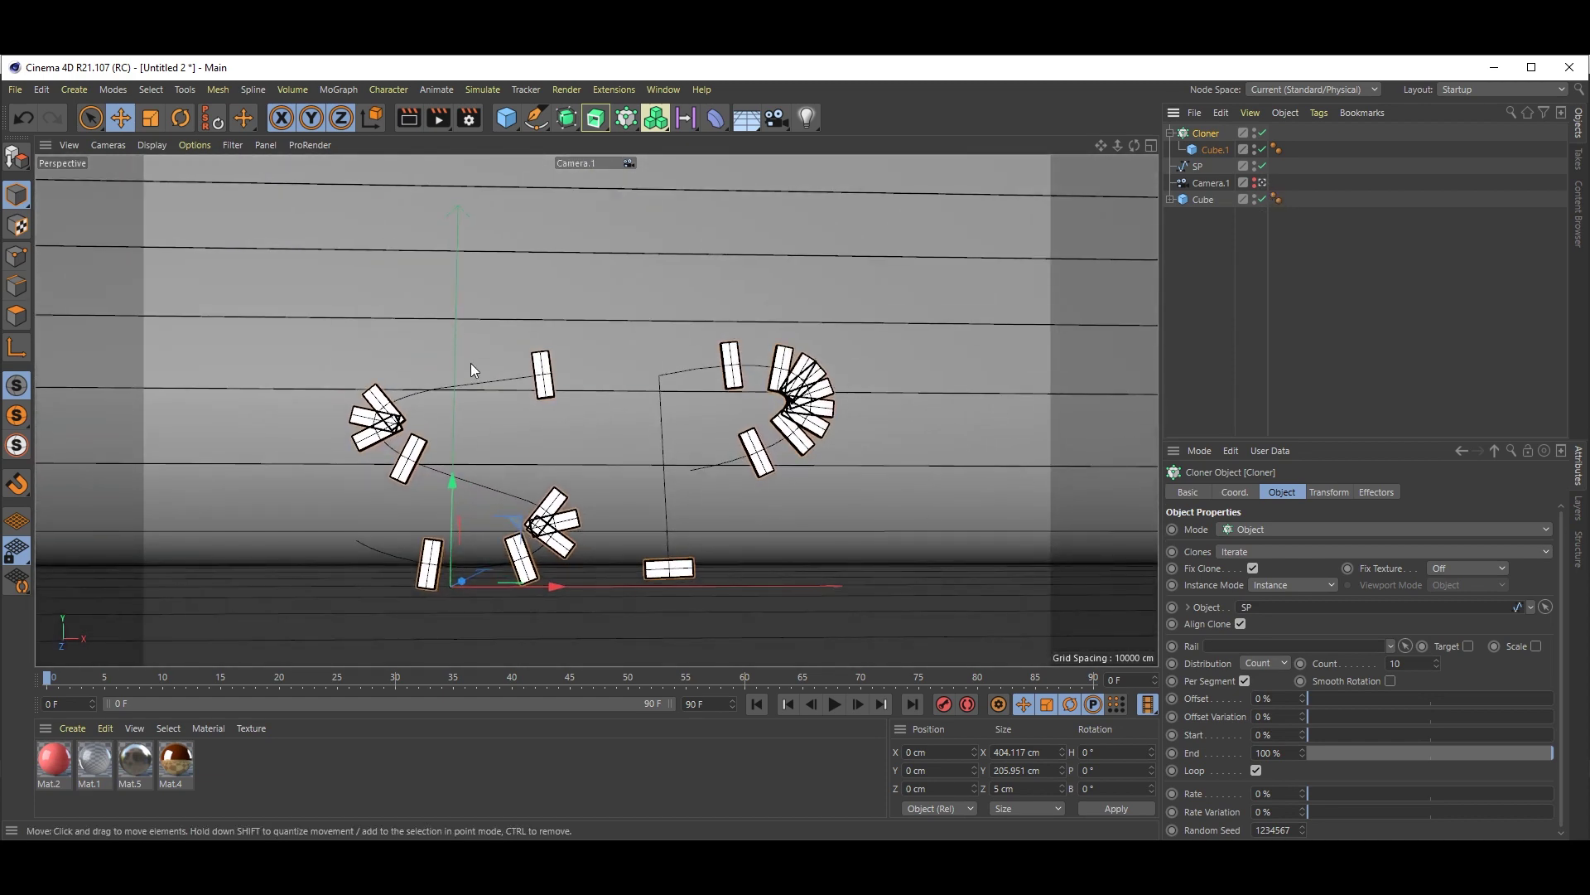
{"action": "left_click", "coordinate": [146, 149]}
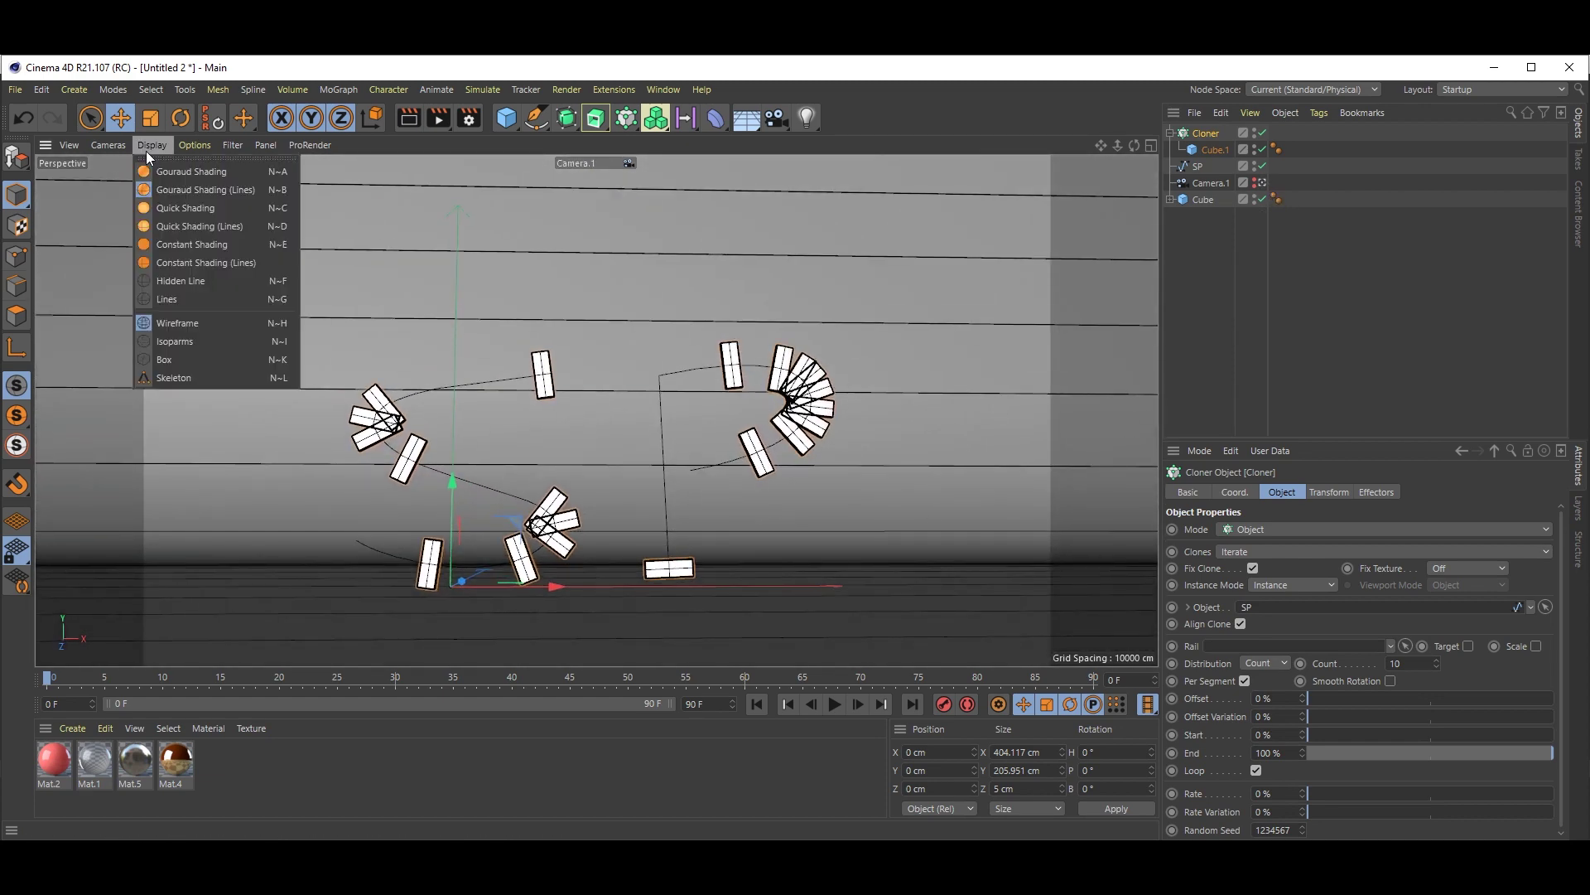
{"action": "left_click", "coordinate": [186, 173]}
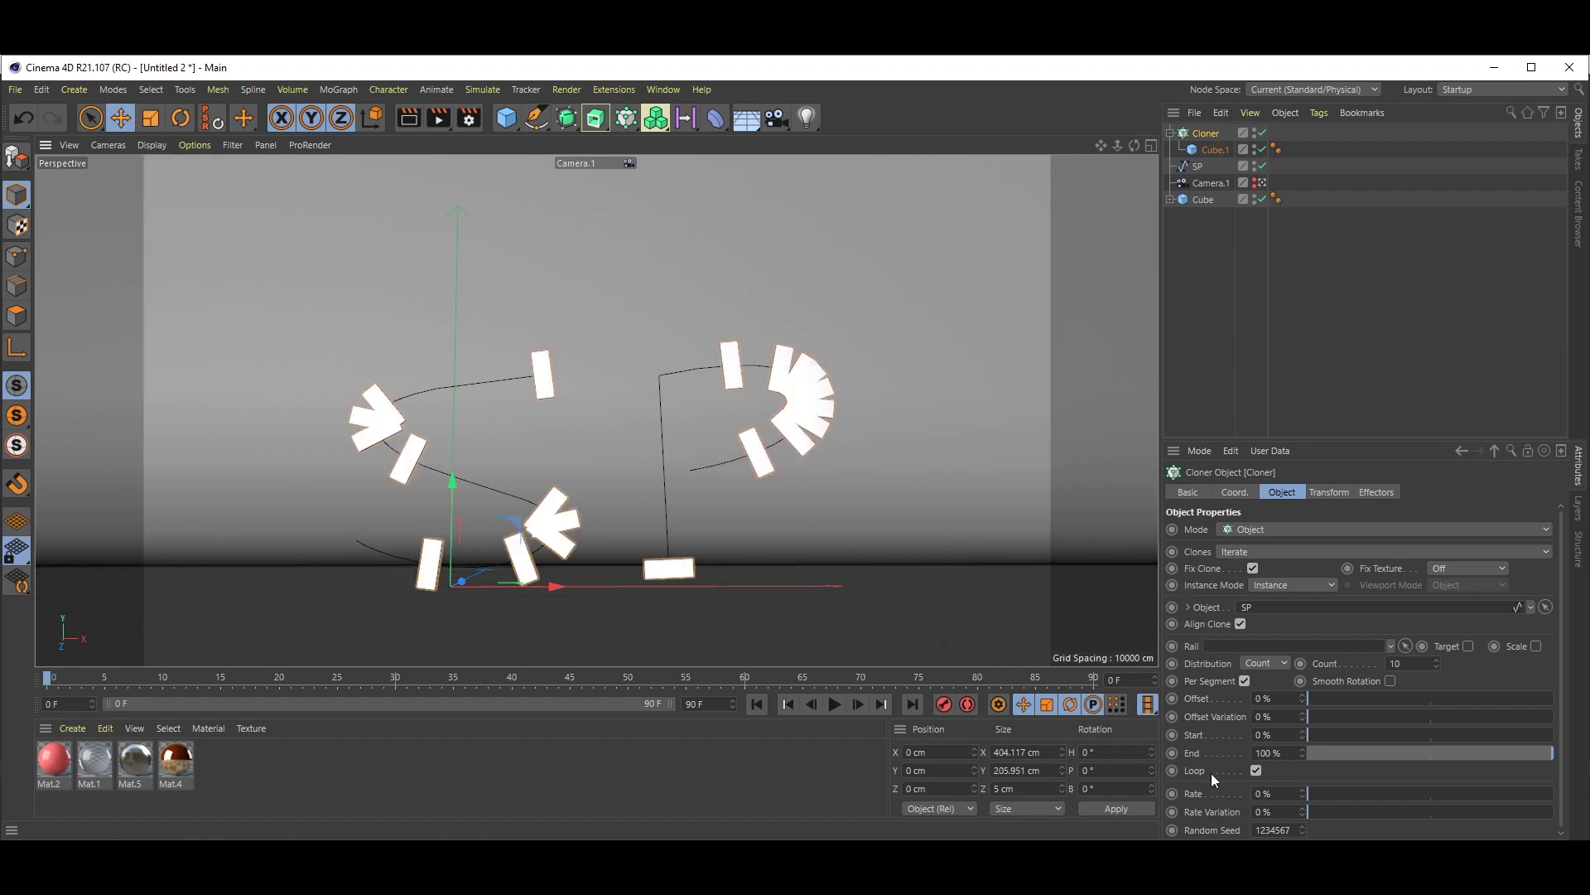
Switch the Cloner's distribution to Step with a 25 cm step.
{"action": "left_click", "coordinate": [1203, 662]}
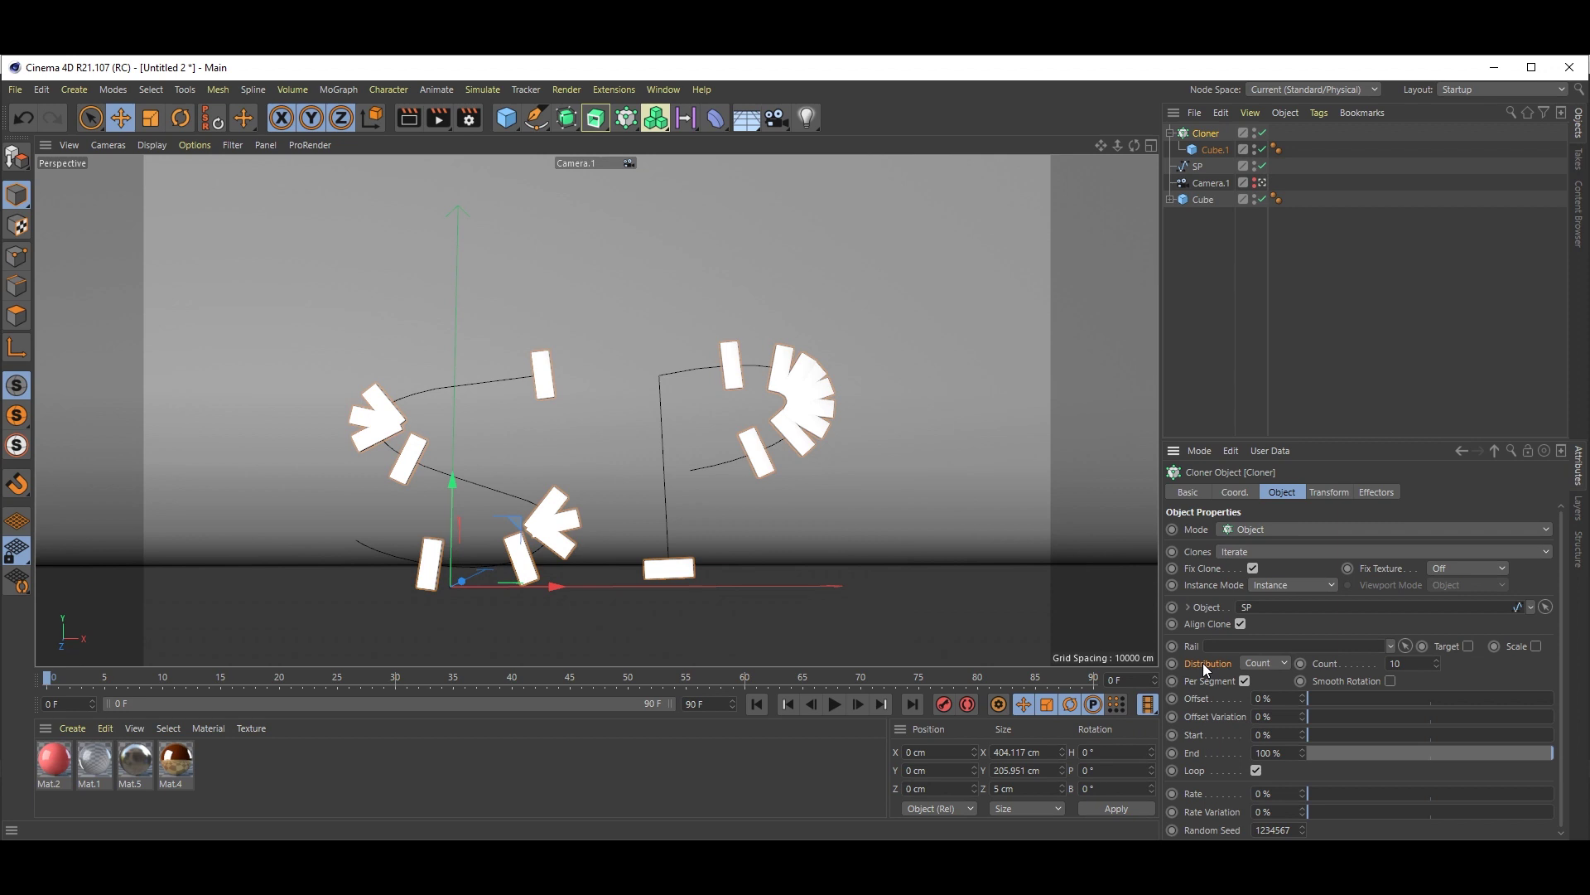
{"action": "left_click", "coordinate": [1280, 662]}
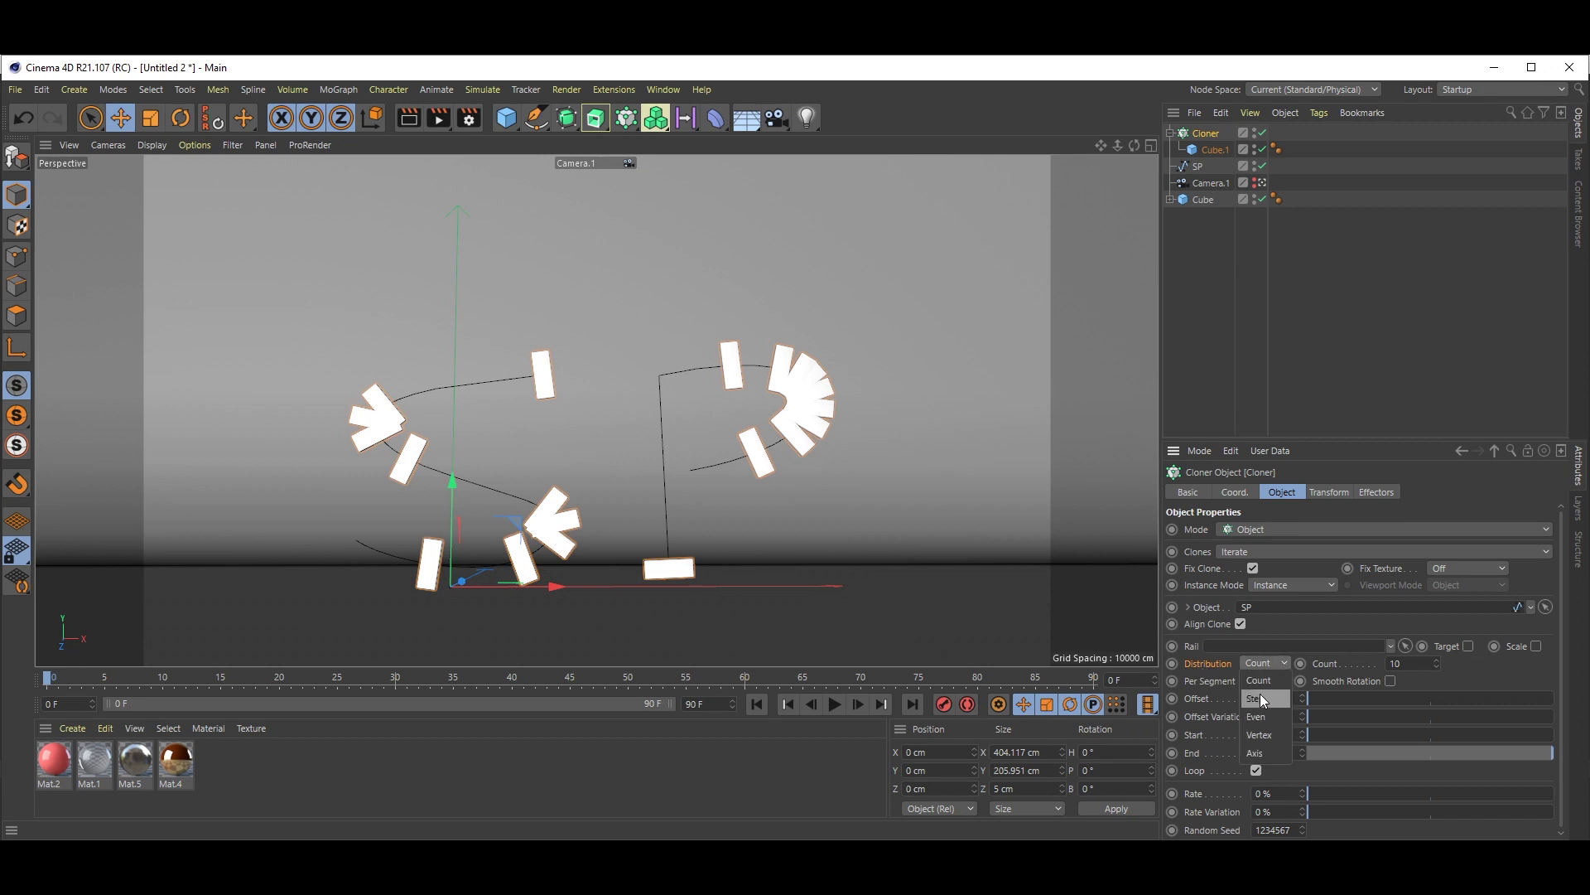
{"action": "left_click", "coordinate": [1260, 698]}
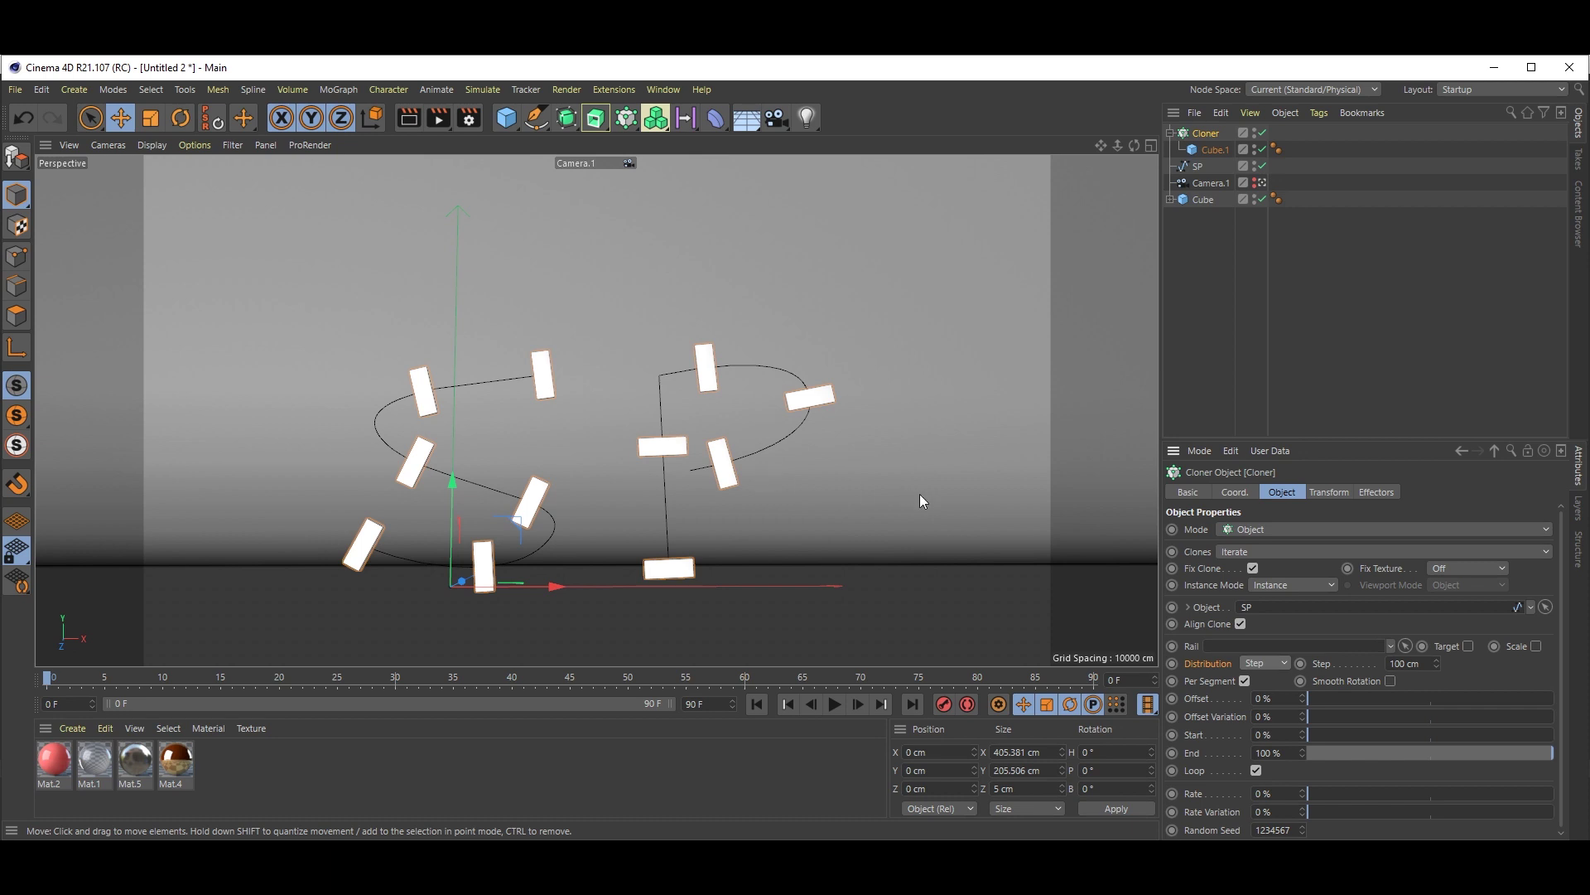
{"action": "left_click", "coordinate": [1419, 663]}
{"action": "type", "text": "25"}
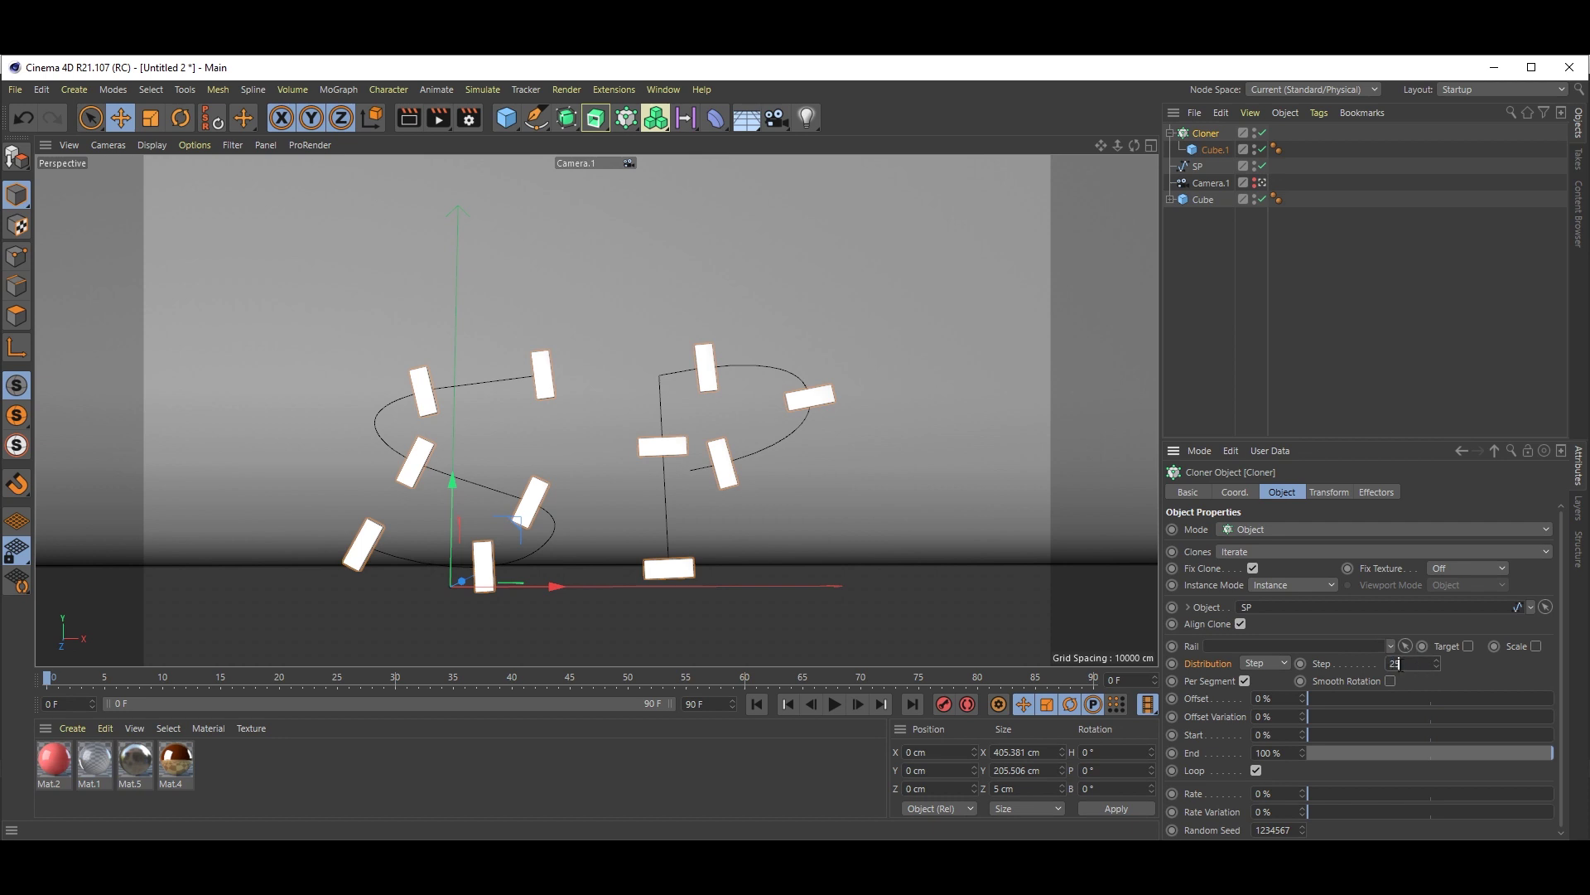
{"action": "key", "text": "Return"}
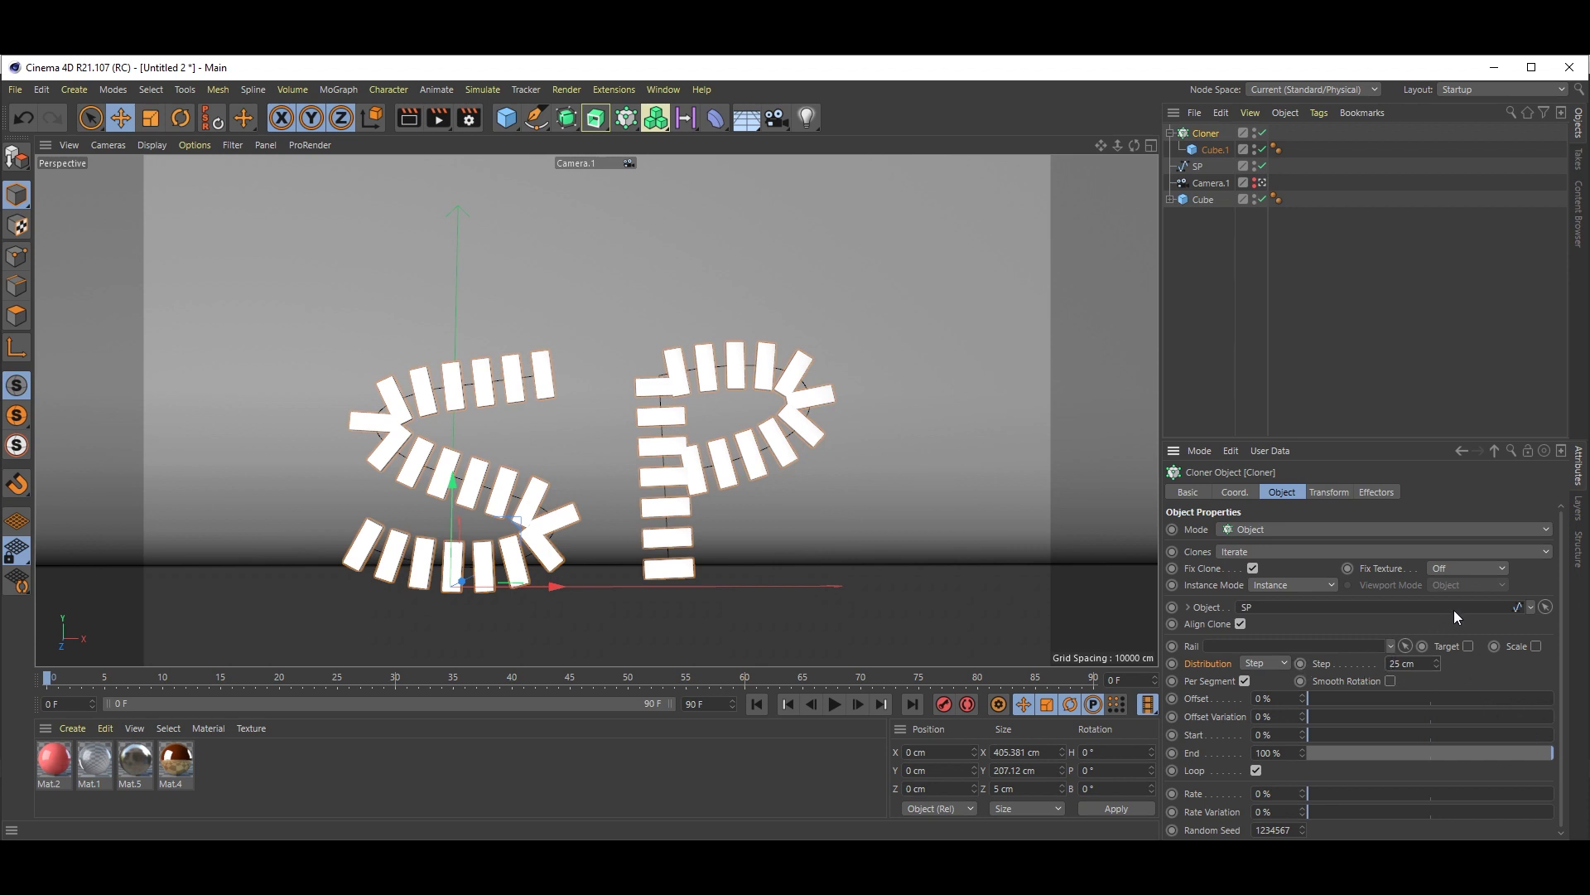
Set the Cloner's transform rotation to H -10° and B -25°.
{"action": "left_click", "coordinate": [1328, 493]}
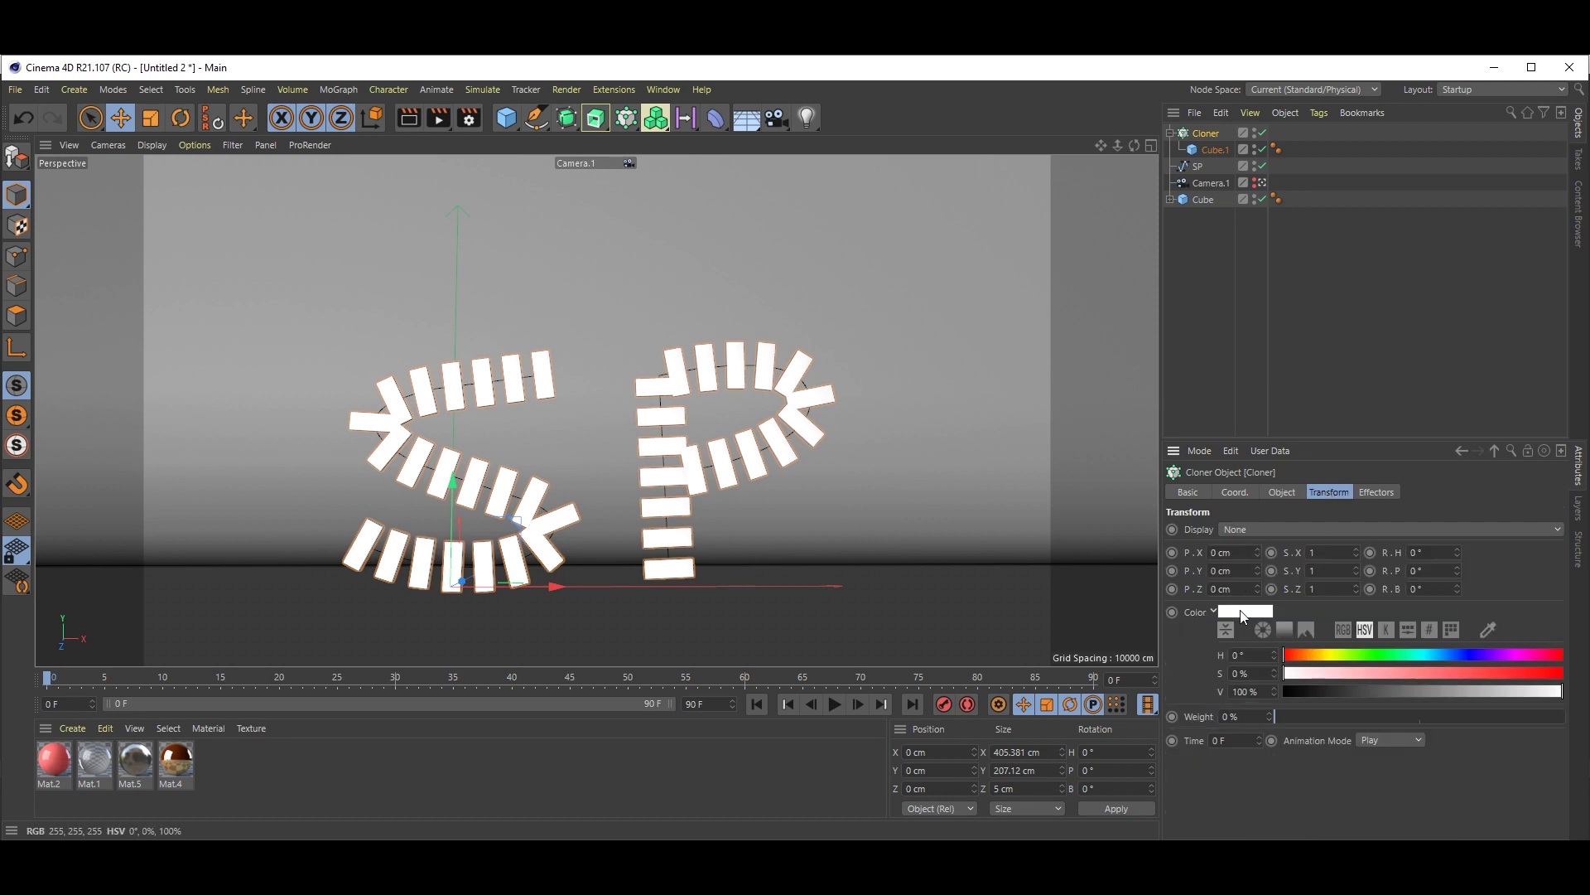
{"action": "double_click", "coordinate": [1440, 555]}
{"action": "type", "text": "-10"}
{"action": "key", "text": "Tab"}
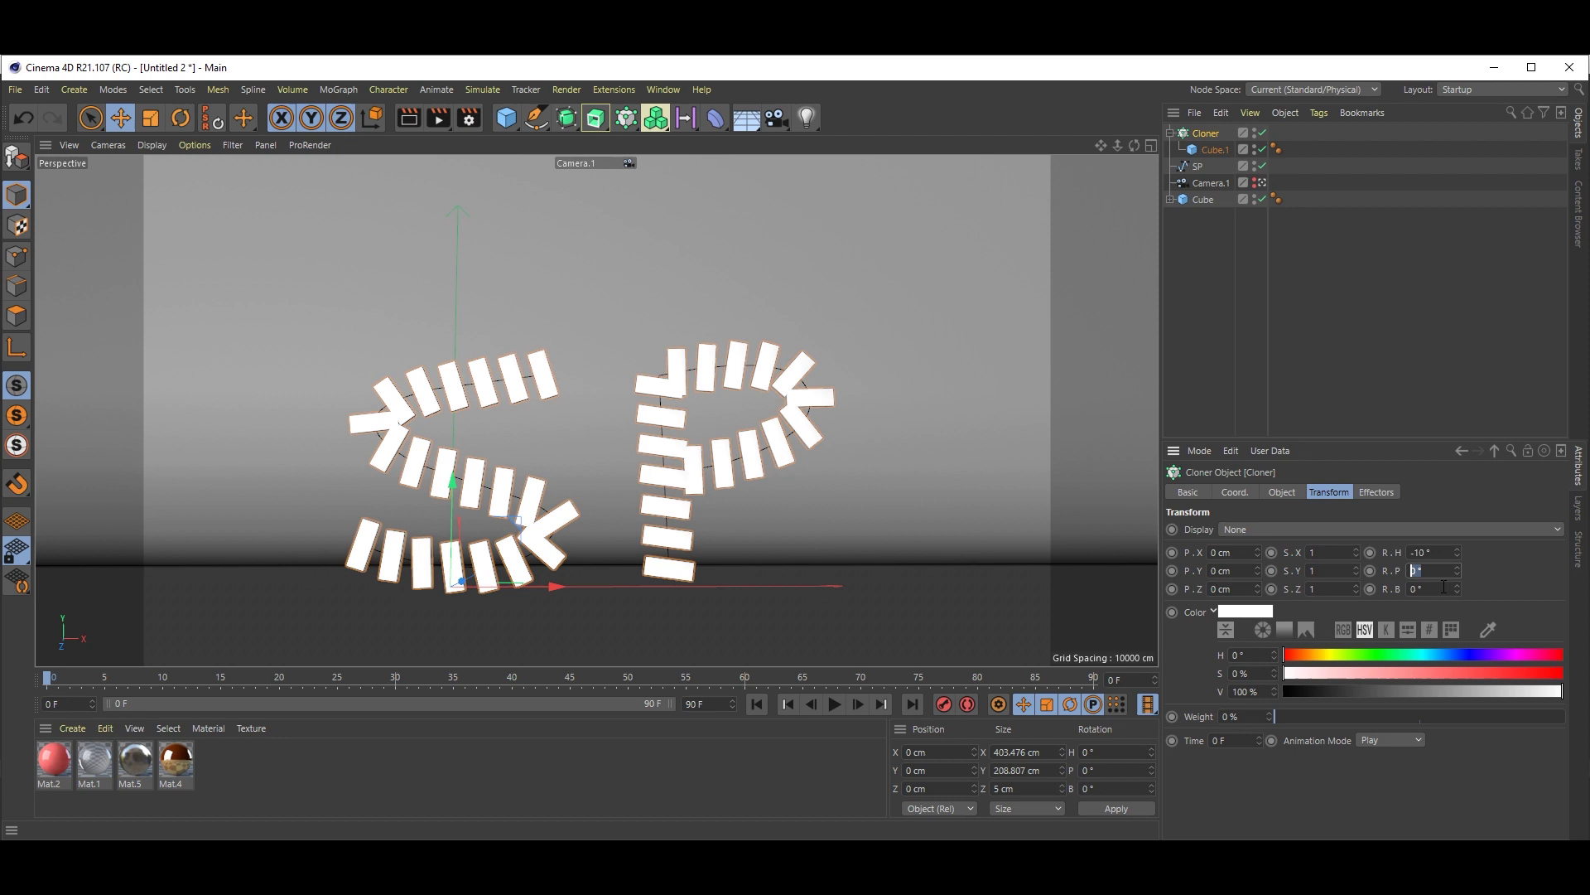
{"action": "key", "text": "Tab"}
{"action": "type", "text": "-25"}
{"action": "key", "text": "Return"}
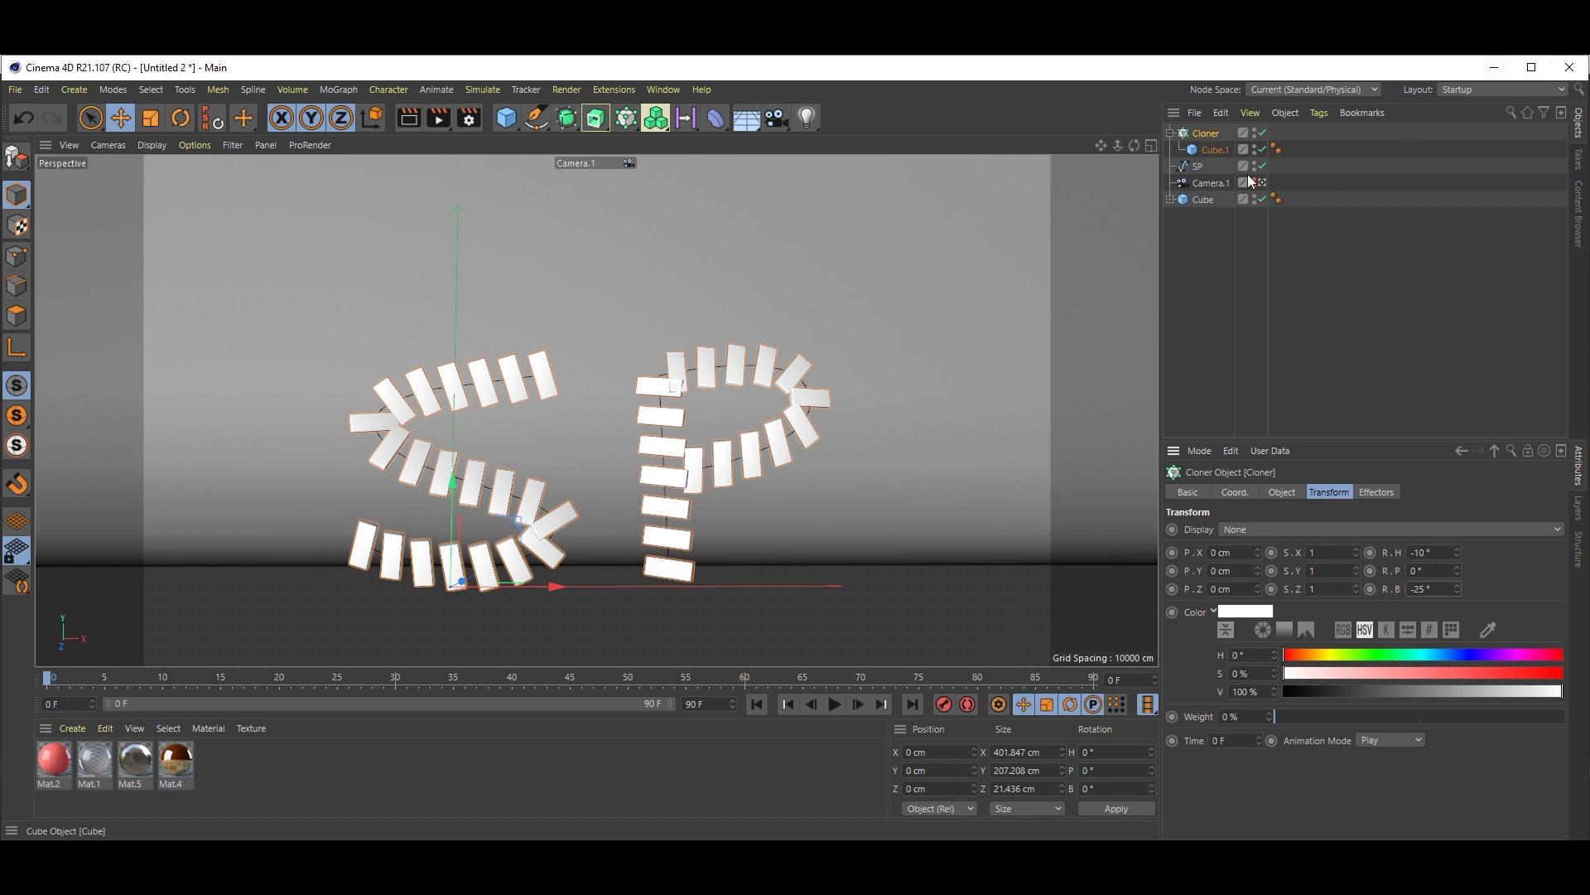
Add a Formula effector and preview its effect in playback.
{"action": "left_click", "coordinate": [327, 88]}
{"action": "mouse_move", "coordinate": [342, 116]}
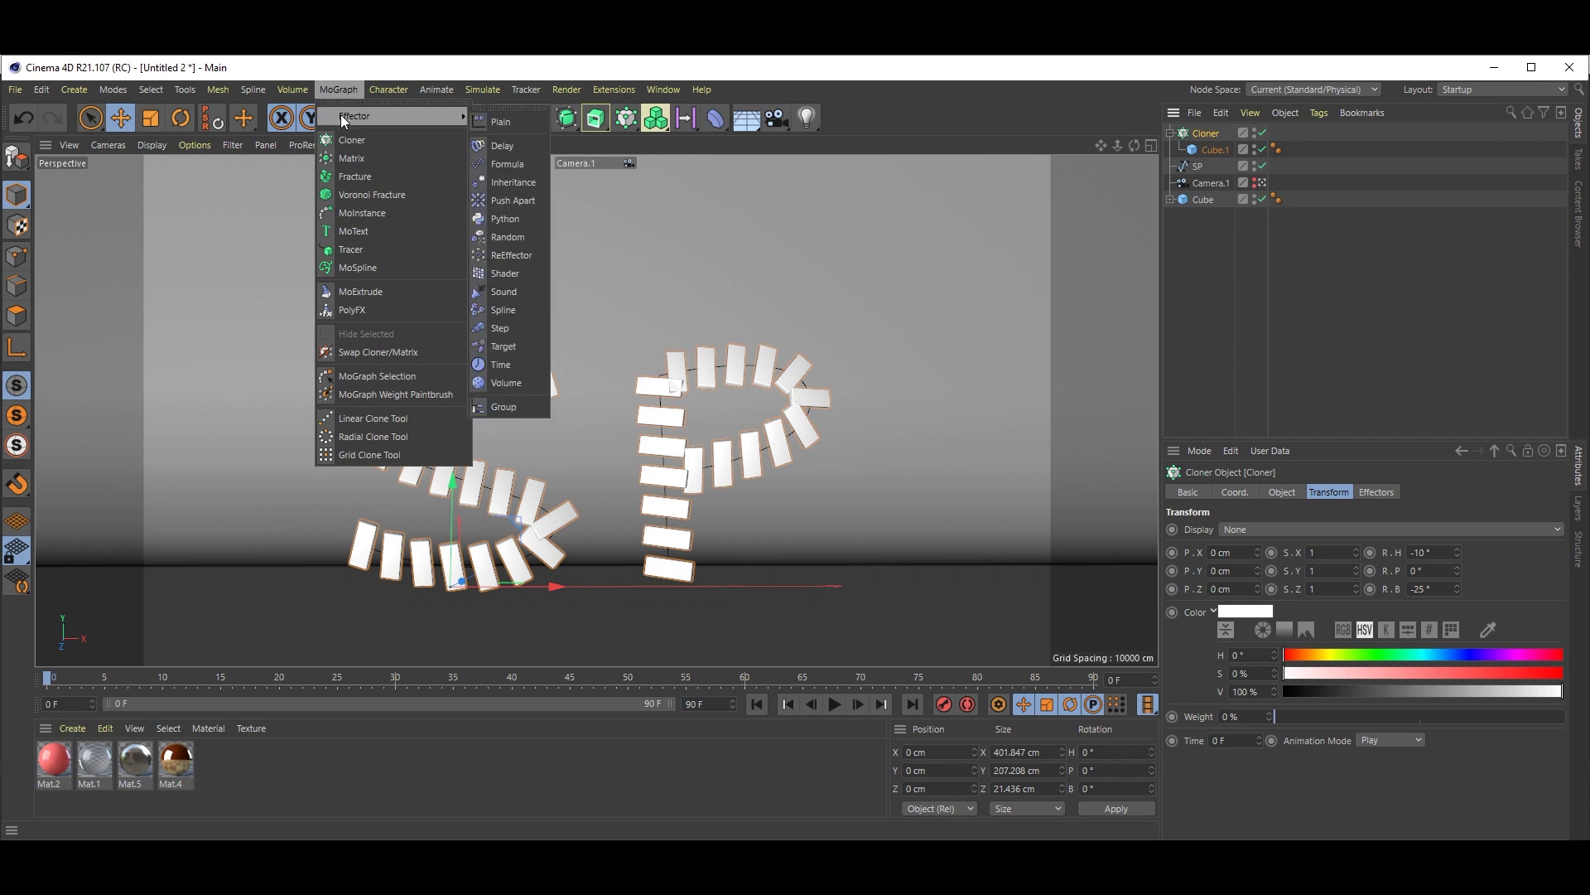
{"action": "left_click", "coordinate": [529, 168]}
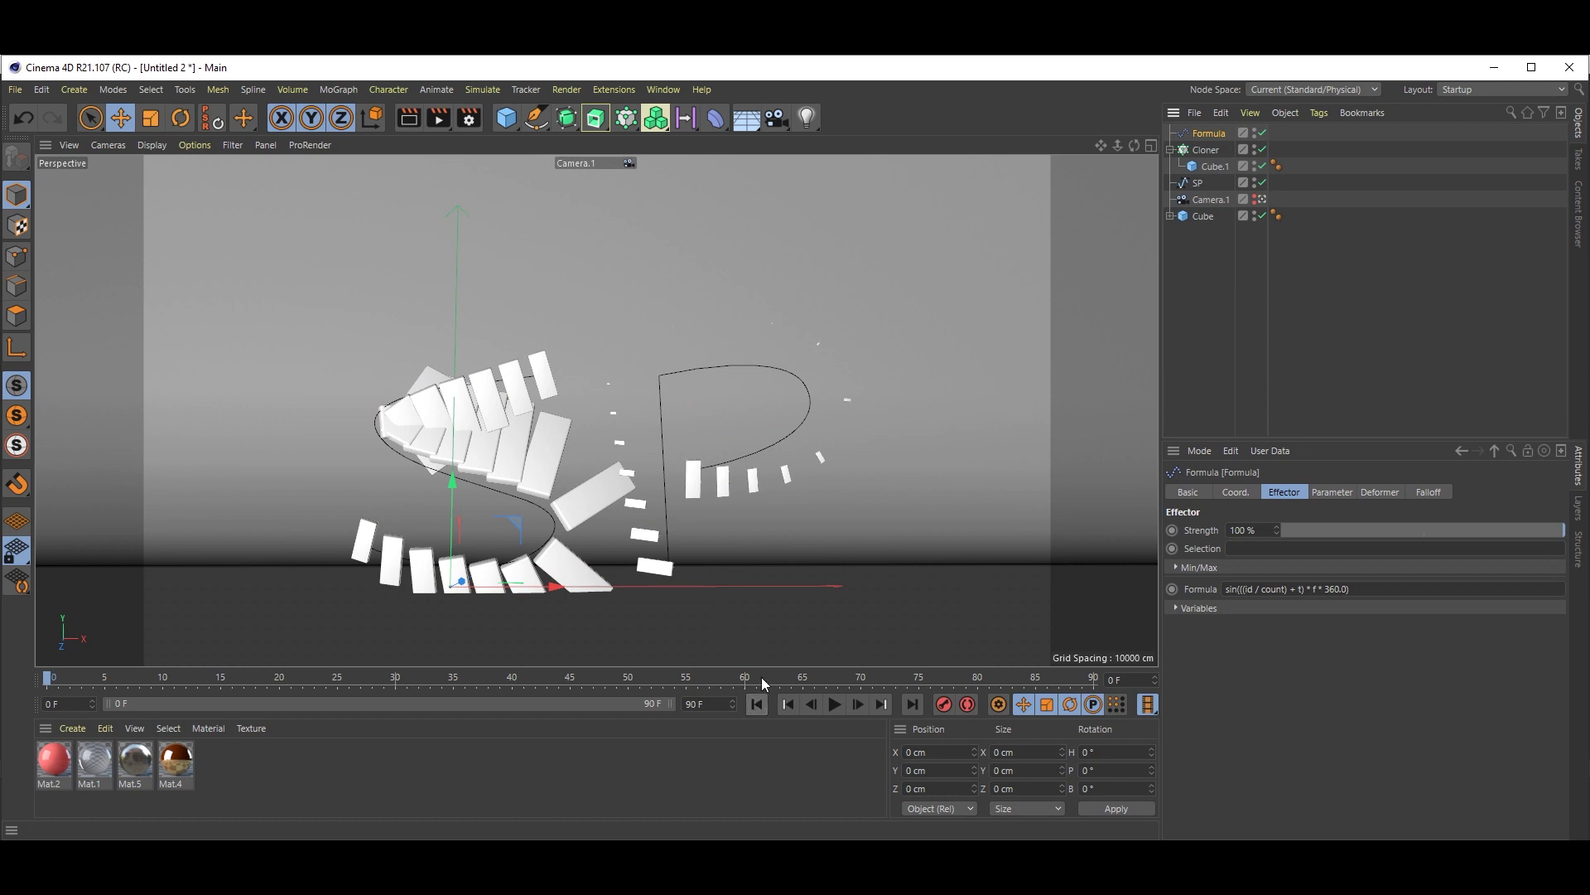
{"action": "left_click", "coordinate": [831, 706]}
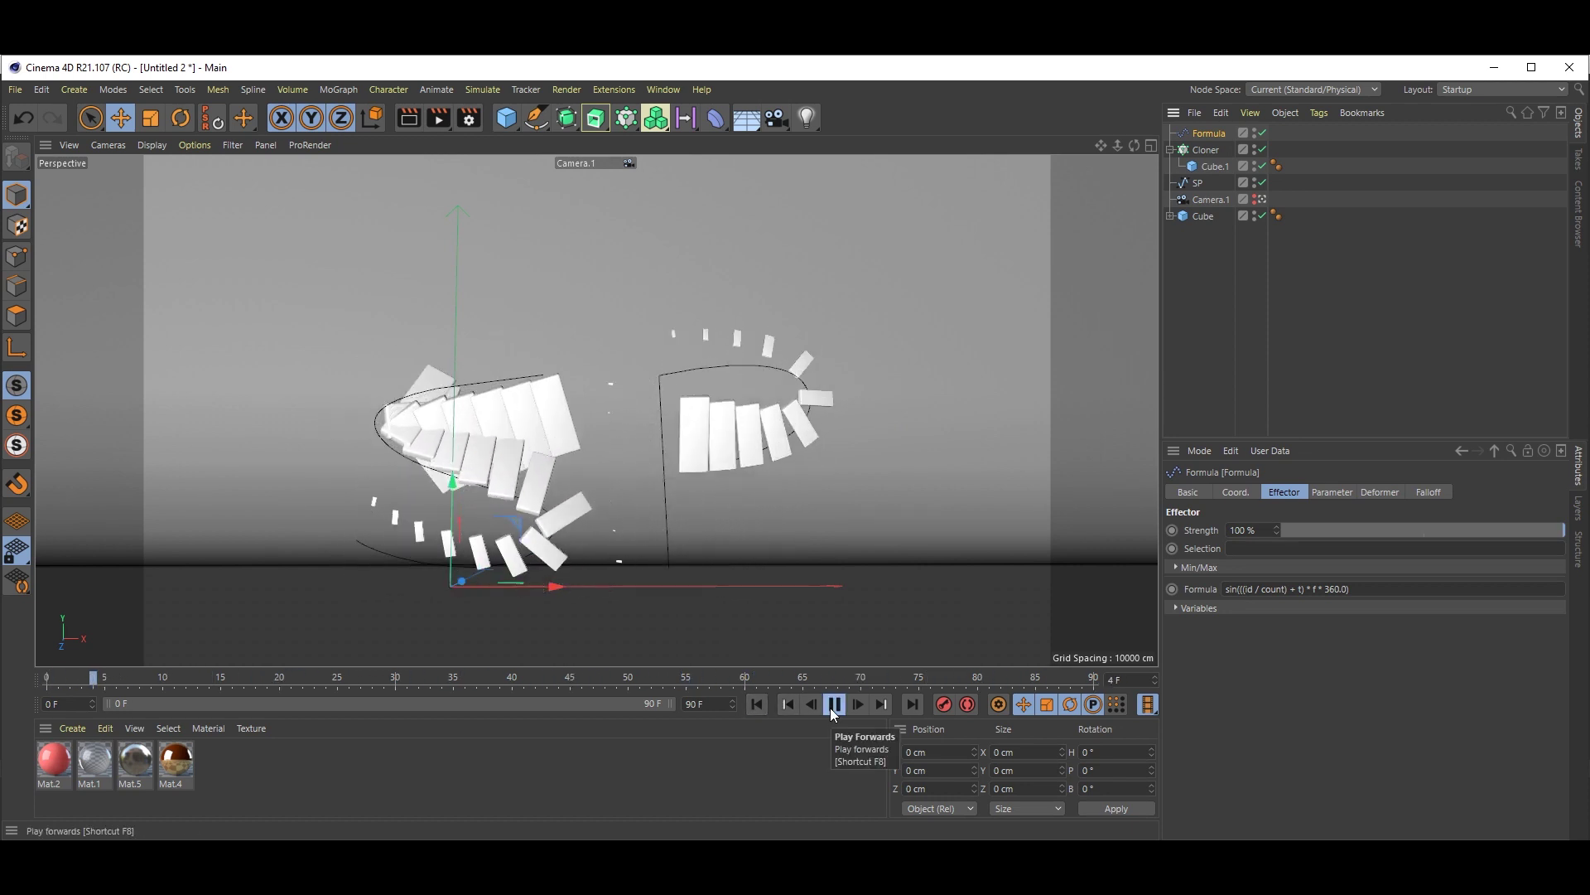
{"action": "left_click", "coordinate": [833, 706]}
{"action": "left_click", "coordinate": [758, 705]}
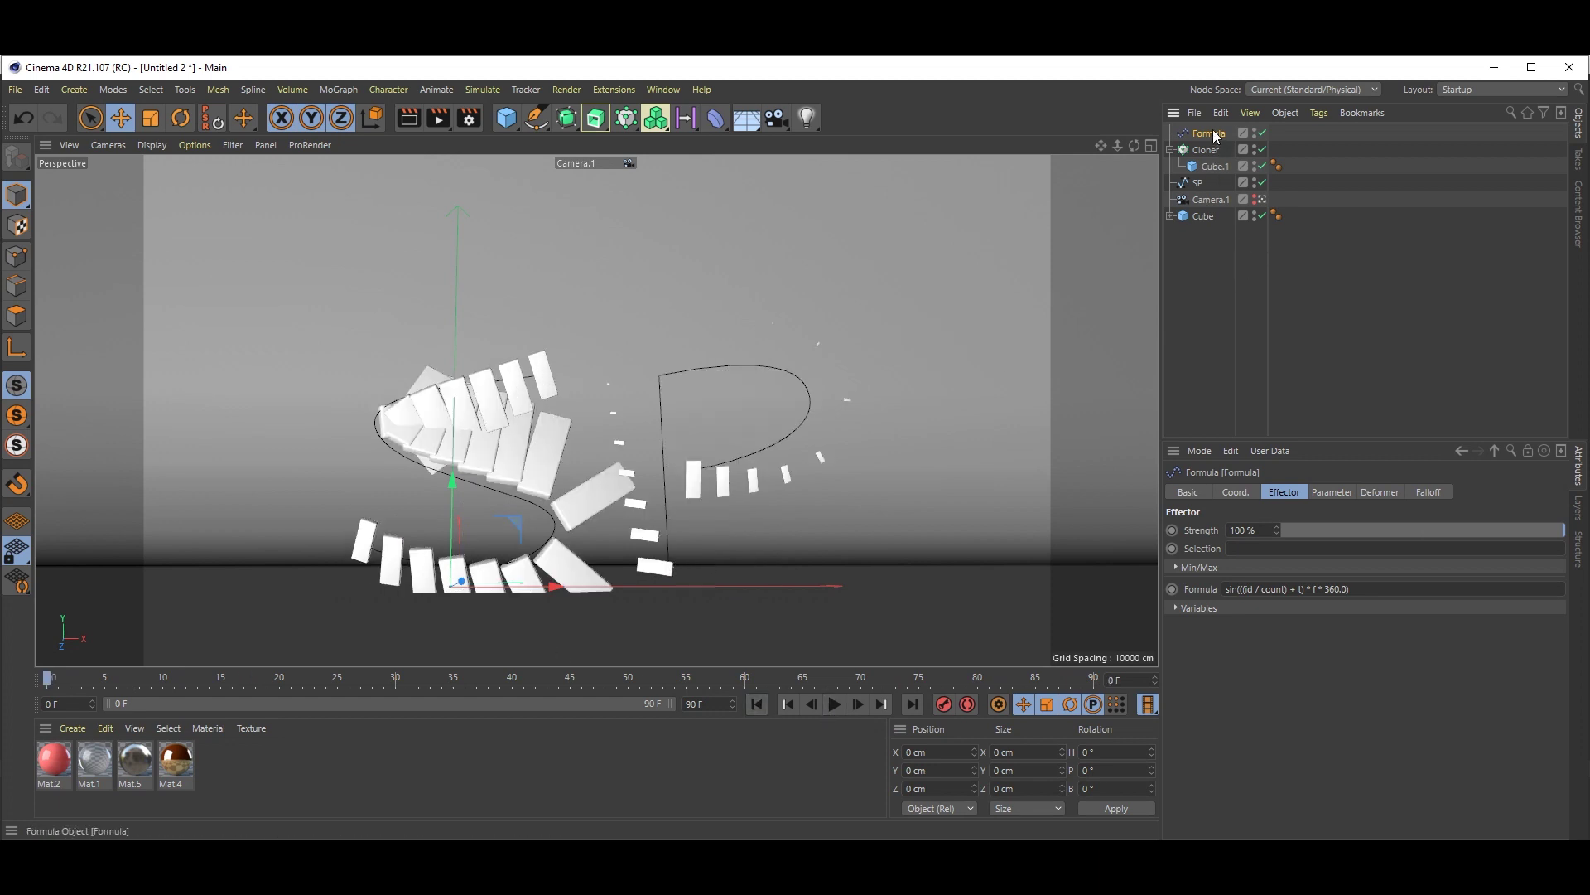
Make the effector rotation-only, with Position and Scale off, at R.H 36° and R.P 180°.
{"action": "left_click", "coordinate": [1333, 492]}
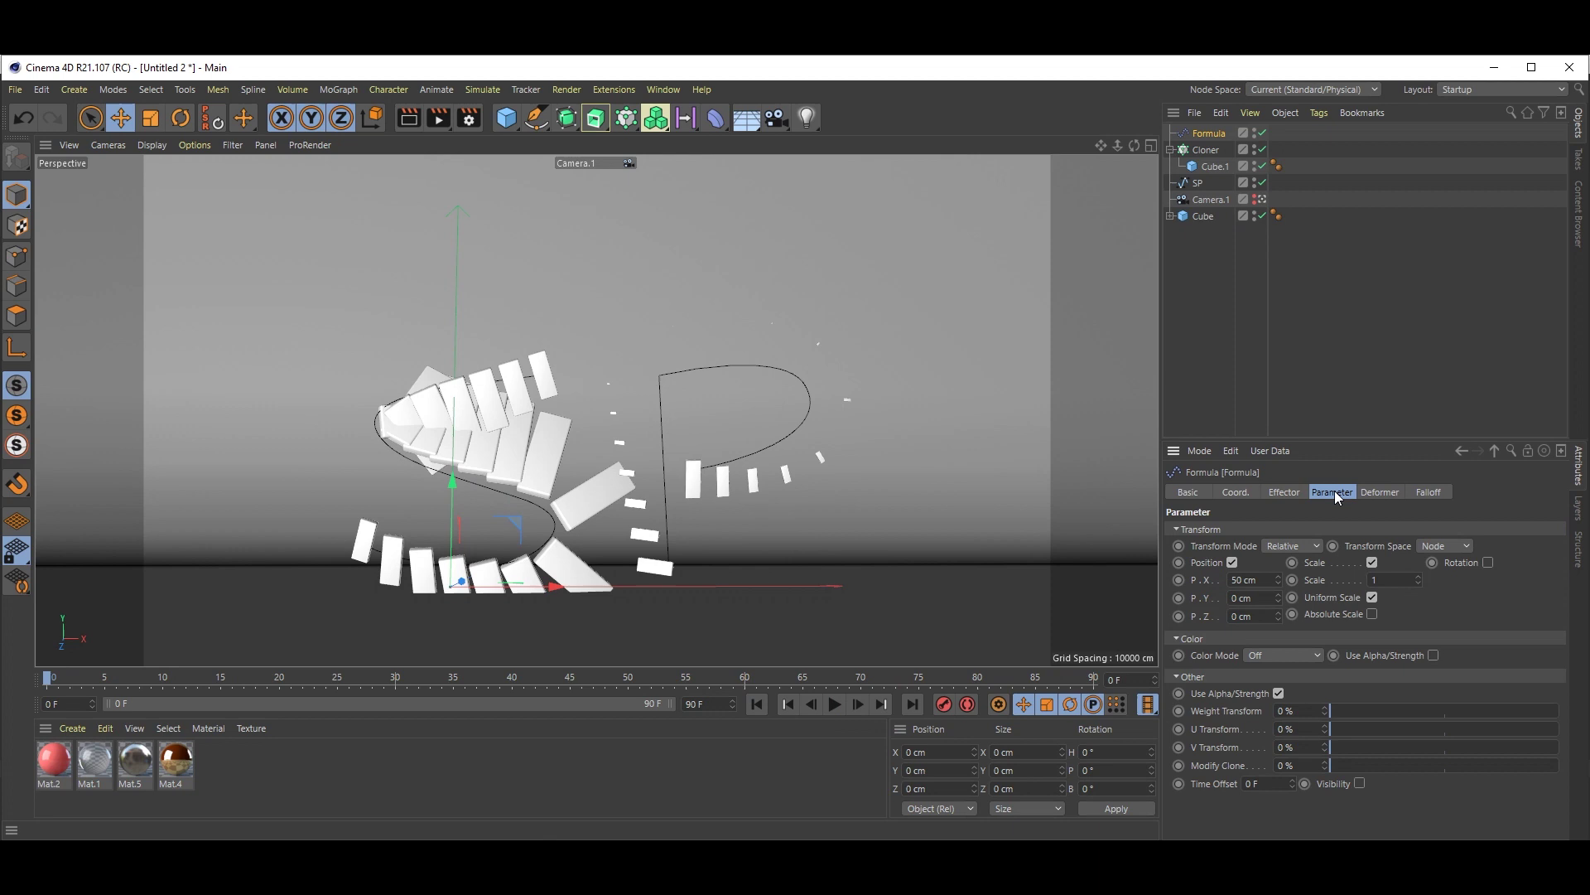
{"action": "left_click", "coordinate": [1233, 562]}
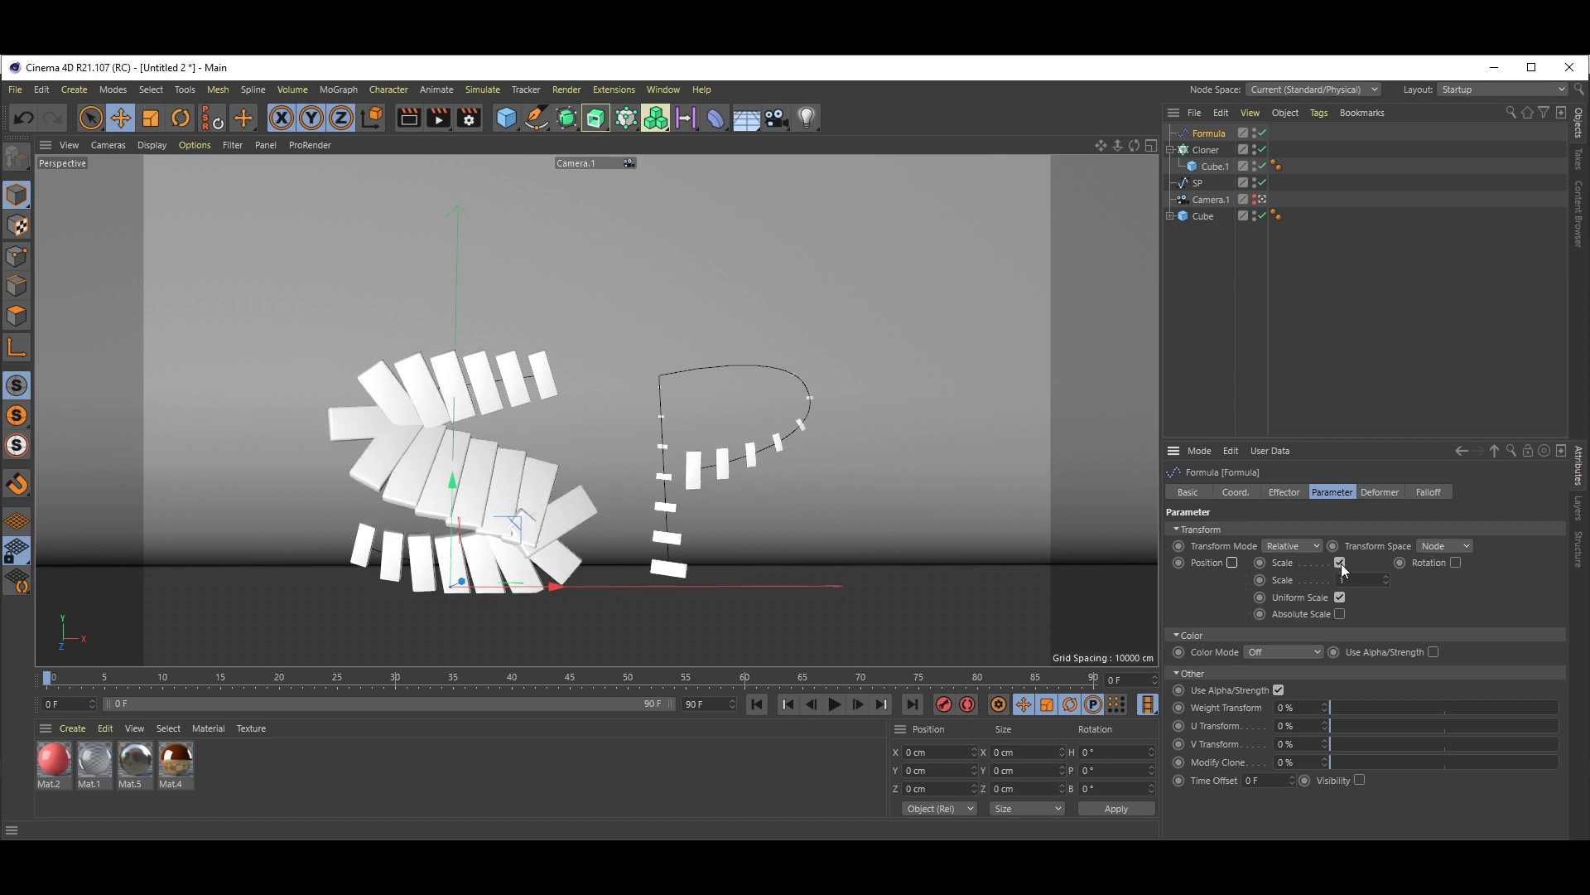
{"action": "left_click", "coordinate": [1340, 564]}
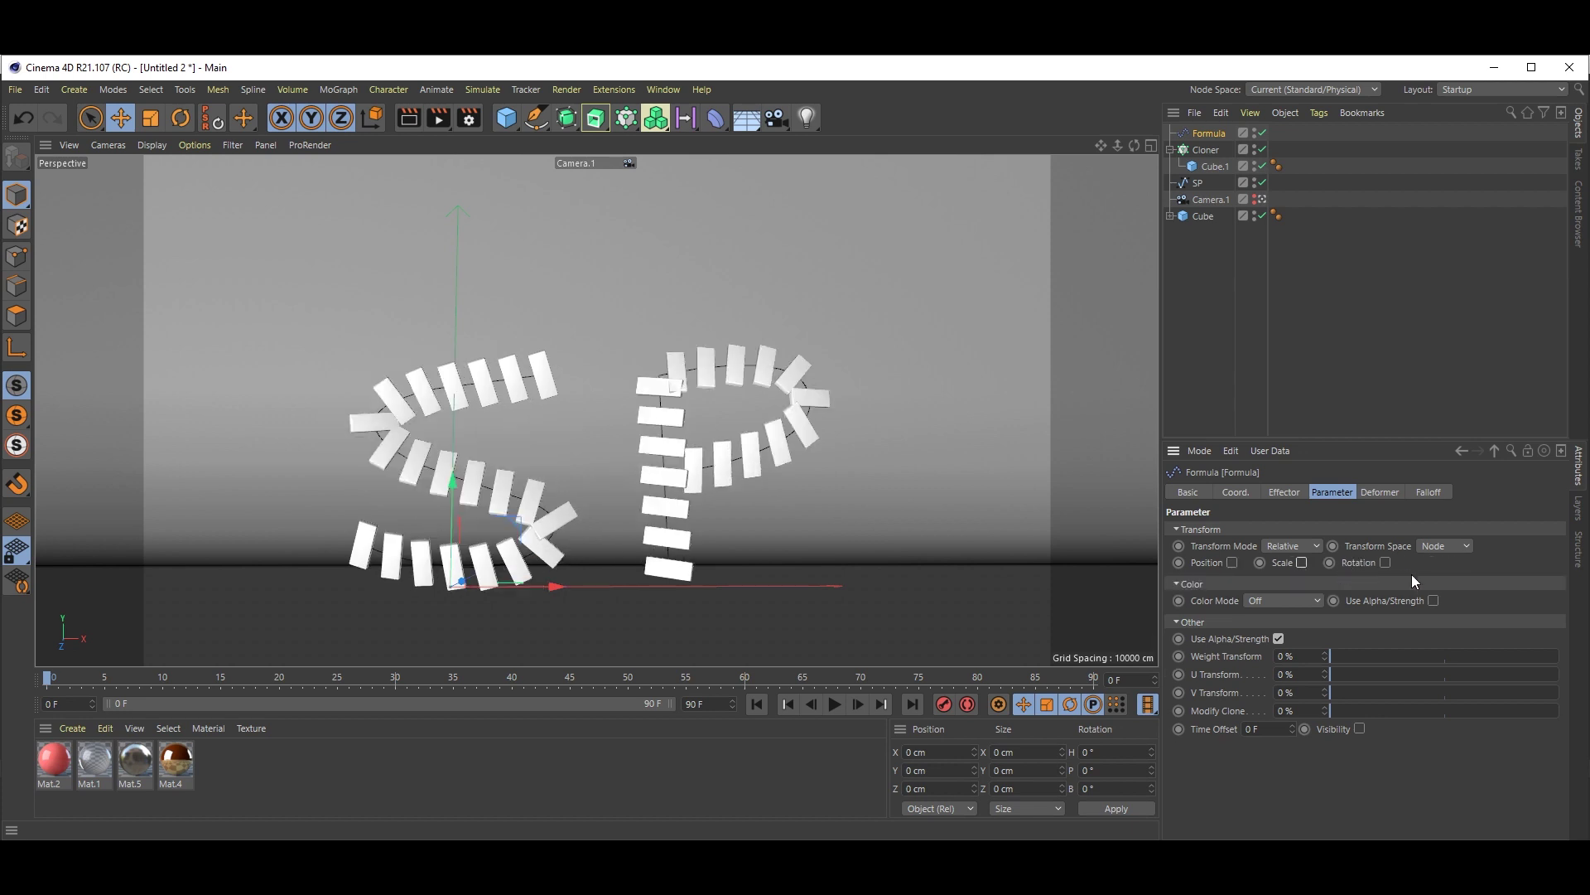
{"action": "left_click", "coordinate": [1385, 562]}
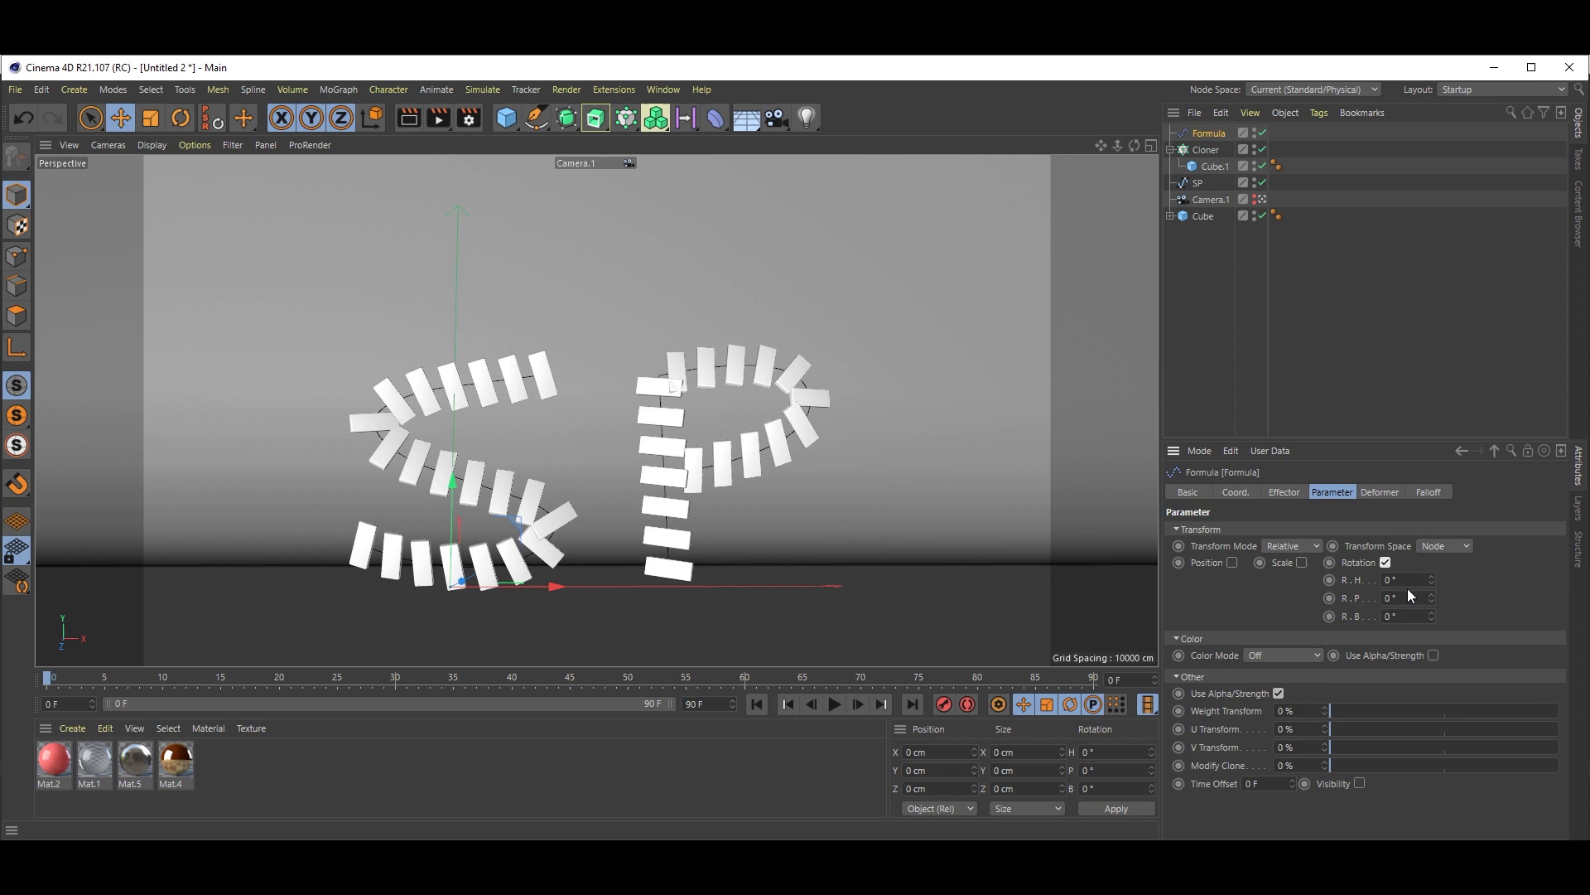
{"action": "left_click", "coordinate": [1396, 580]}
{"action": "type", "text": "36"}
{"action": "key", "text": "Return"}
{"action": "left_click", "coordinate": [1414, 597]}
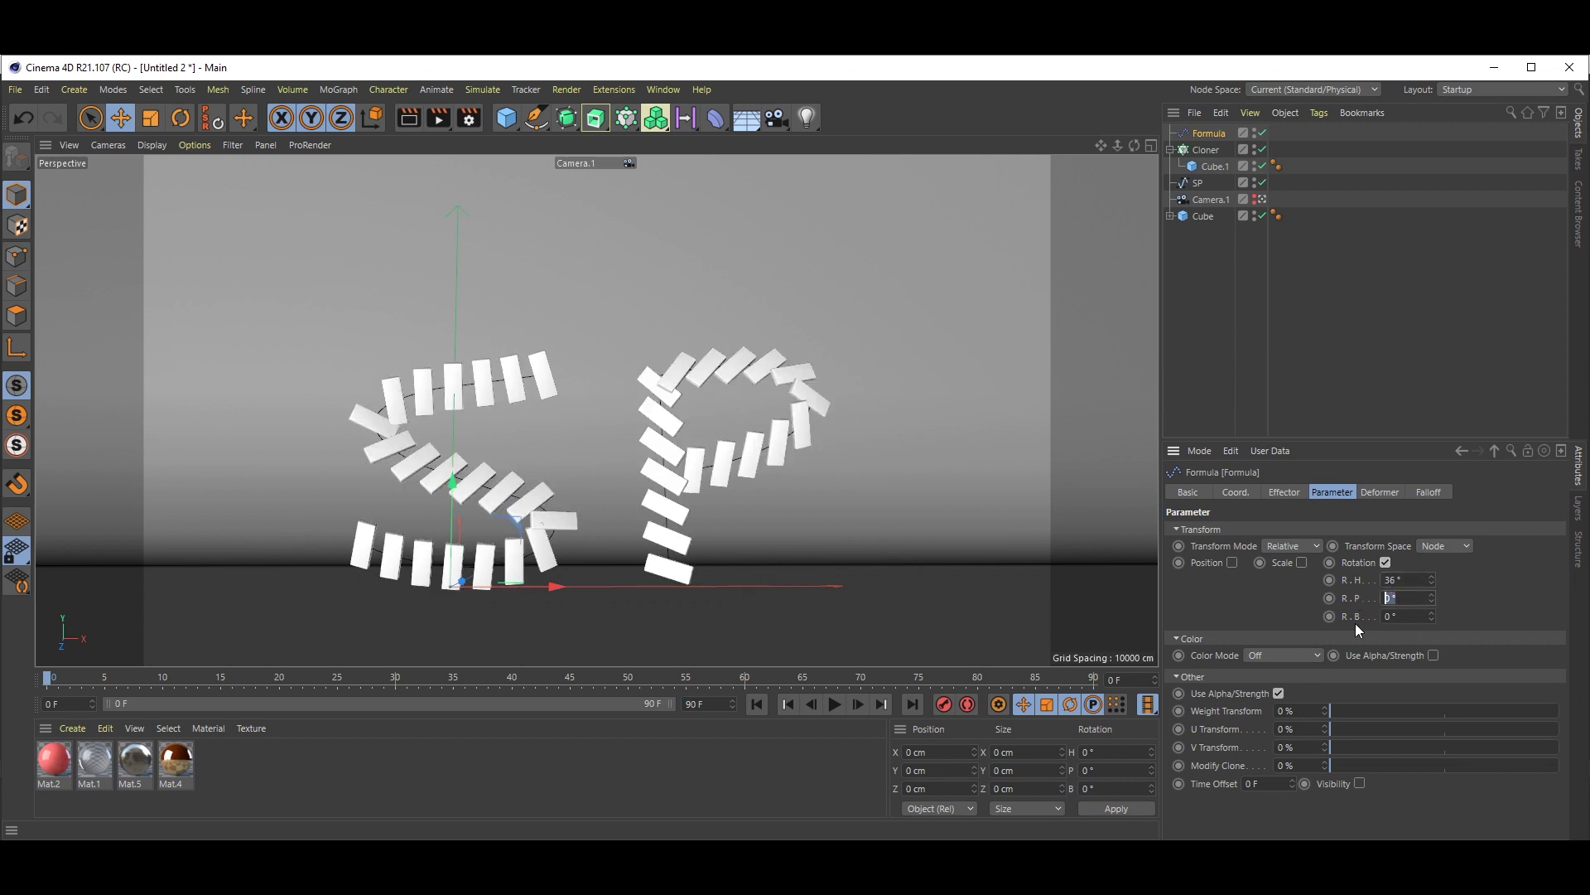
{"action": "type", "text": "180"}
{"action": "key", "text": "Return"}
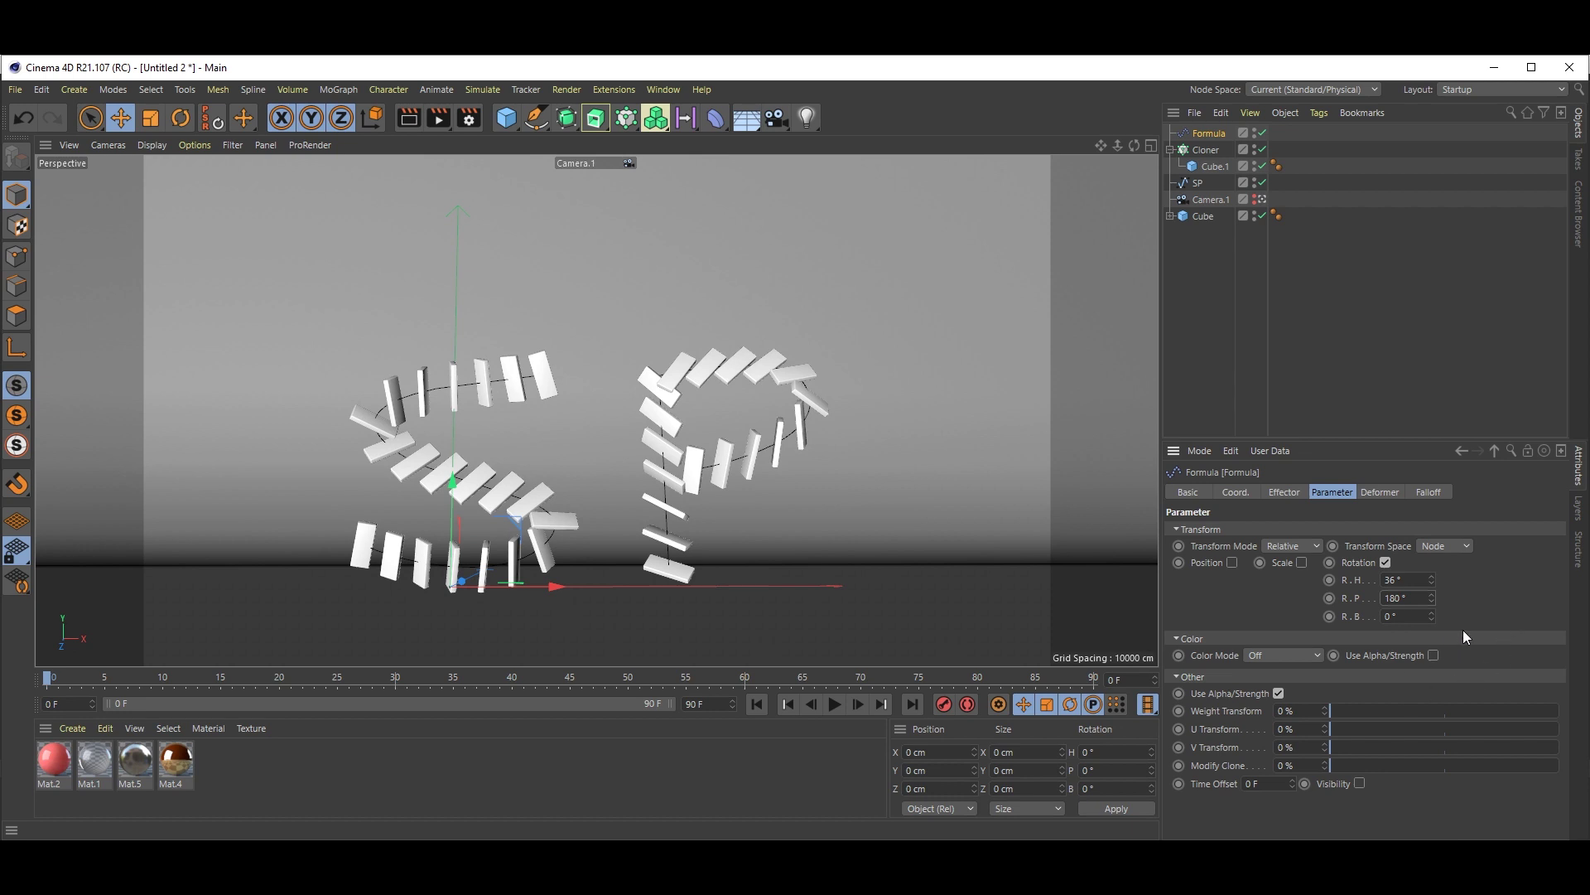
Retype the formula's 360 multiplier and preview playback.
{"action": "left_click", "coordinate": [1285, 494]}
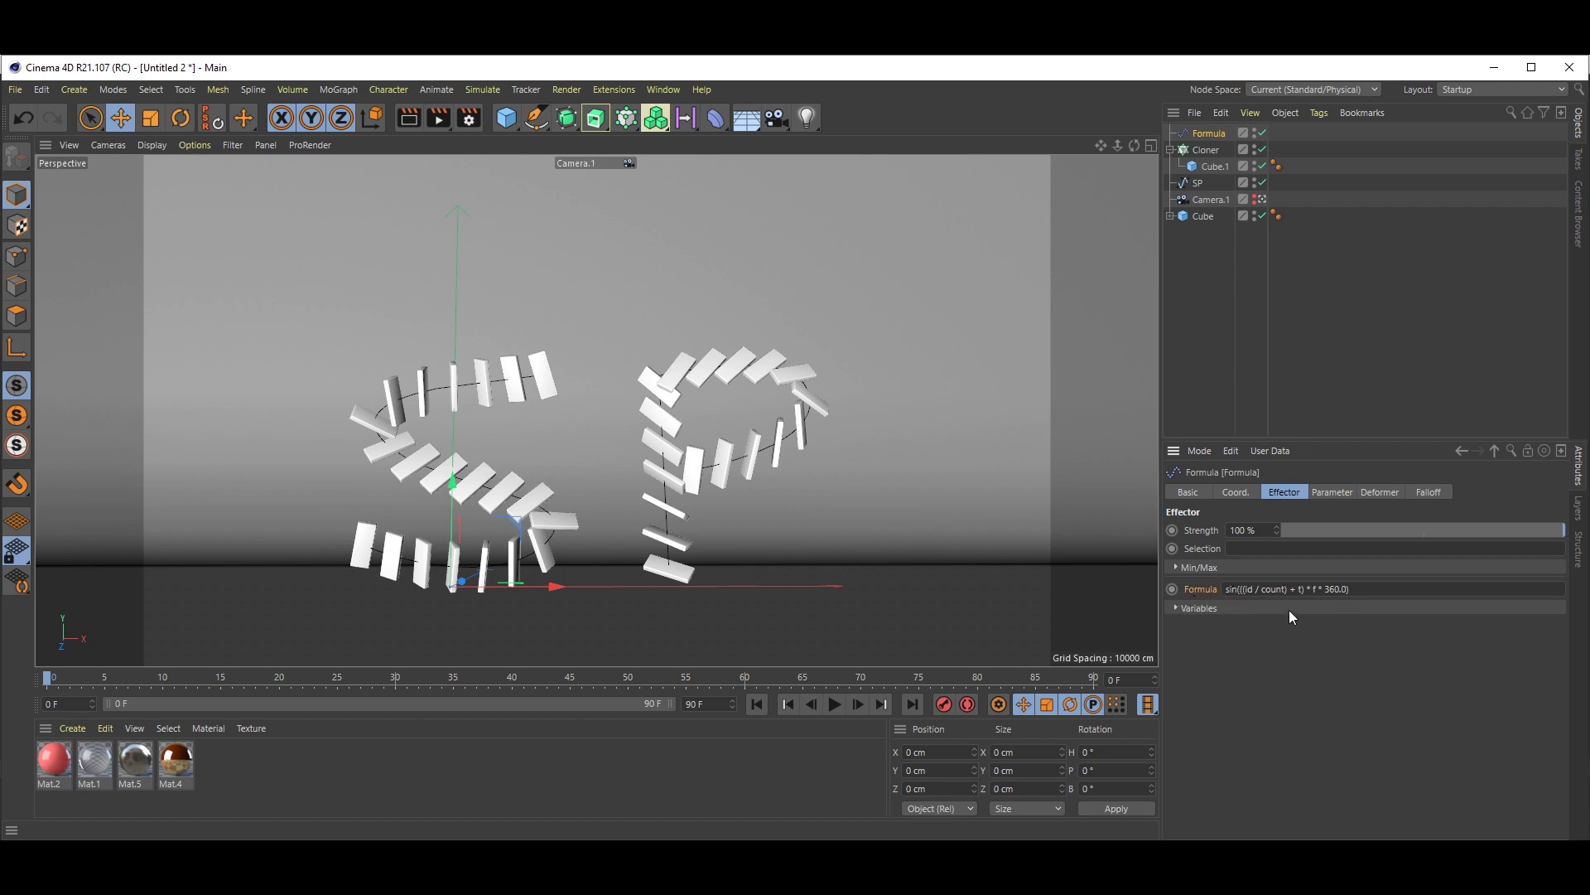
{"action": "left_click", "coordinate": [1338, 590]}
{"action": "key", "text": "BackSpace"}
{"action": "key", "text": "BackSpace"}
{"action": "key", "text": "BackSpace"}
{"action": "type", "text": "360"}
{"action": "left_click", "coordinate": [834, 704]}
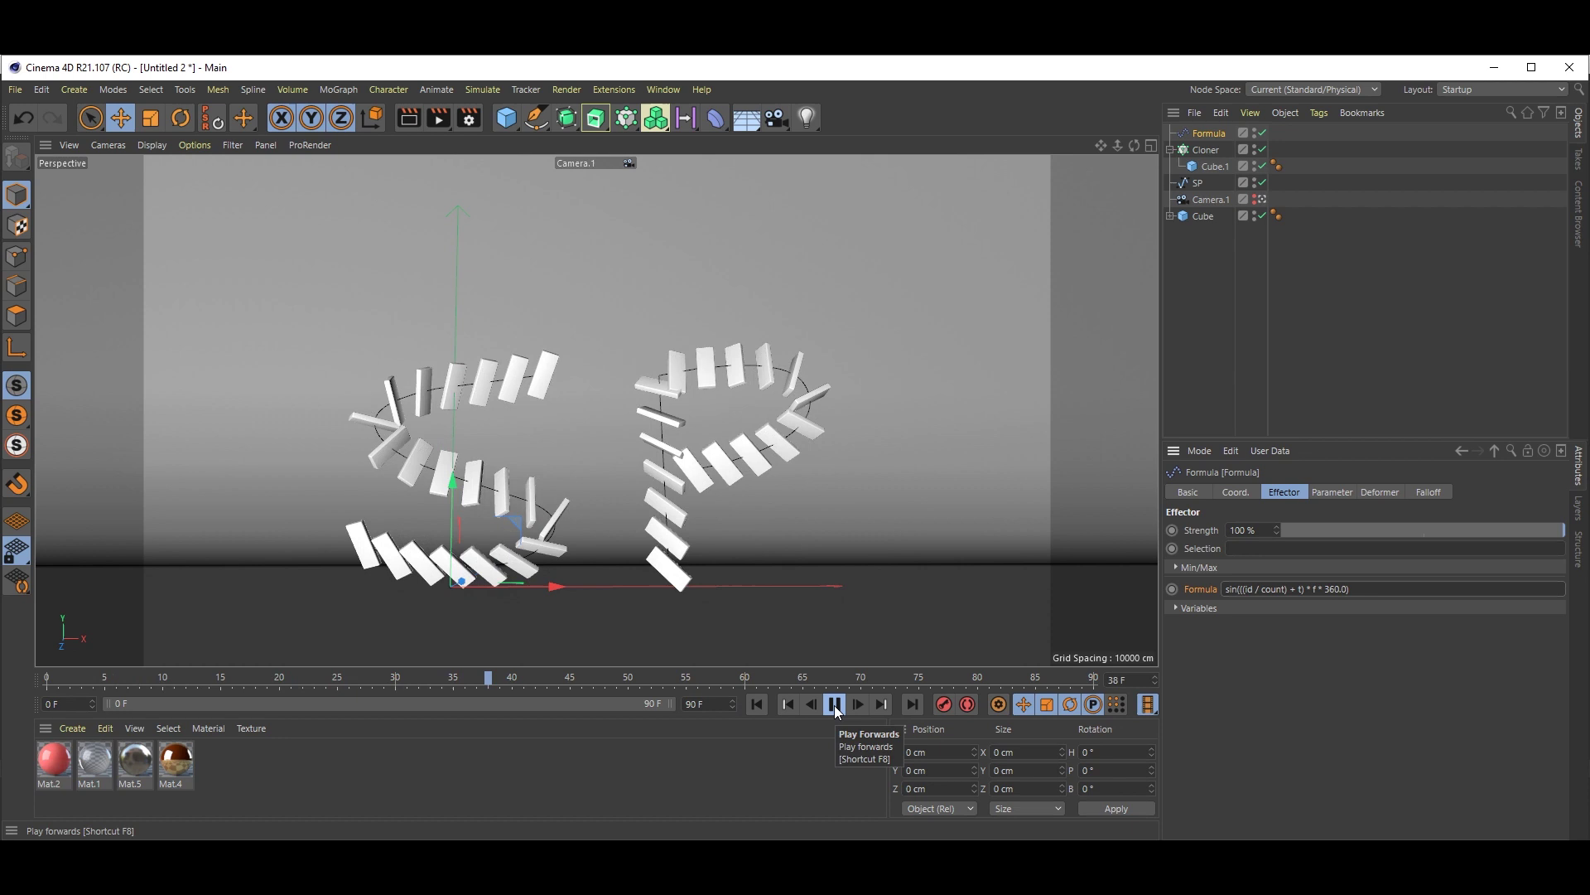
{"action": "left_click", "coordinate": [833, 704]}
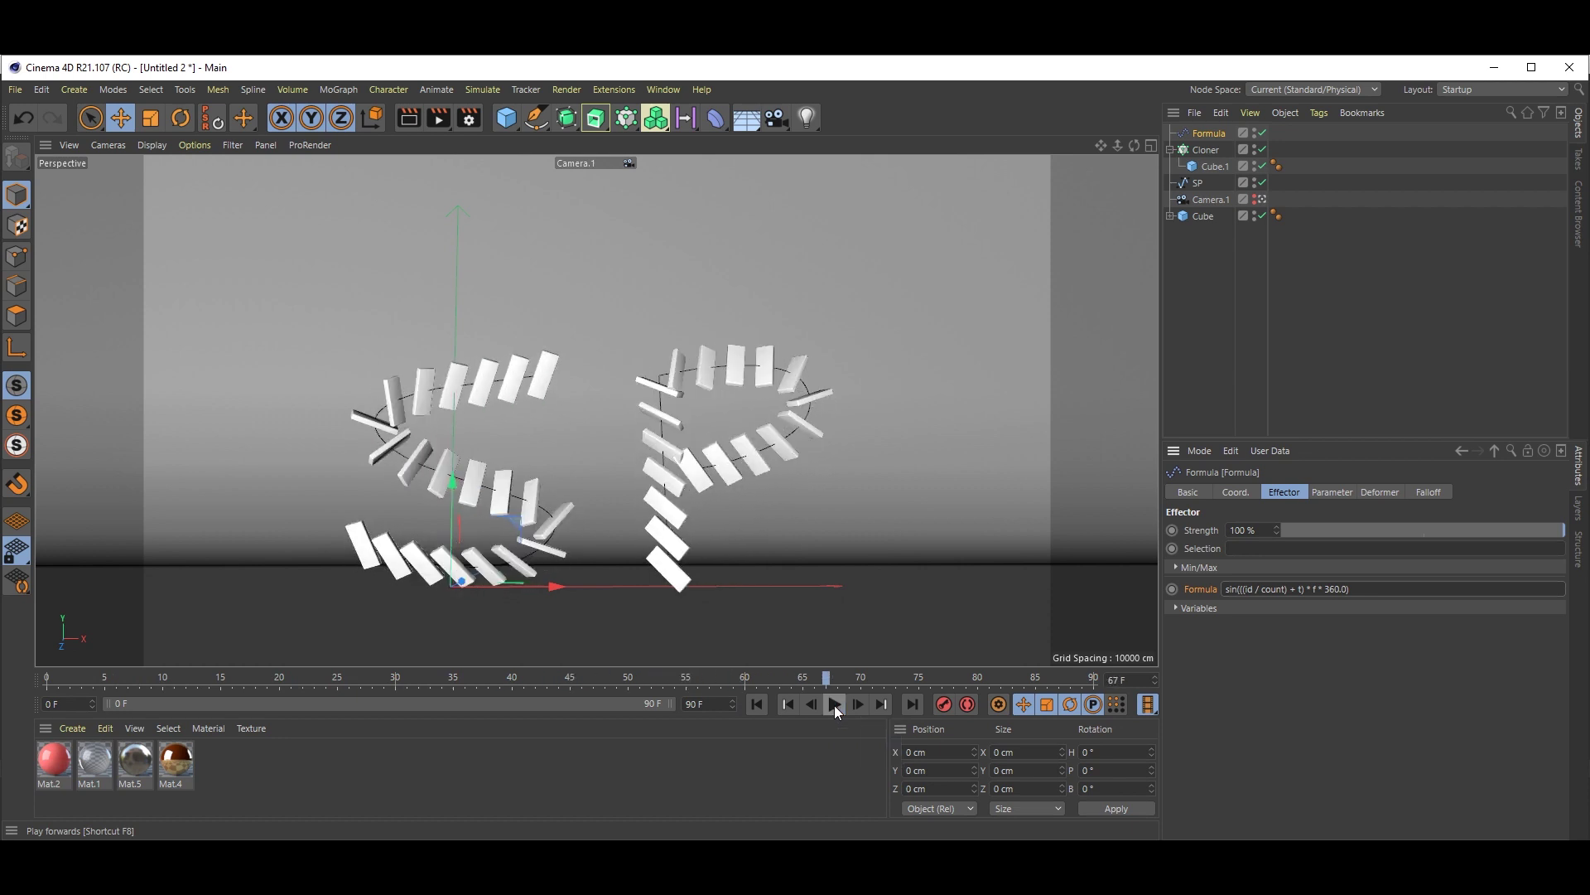
Change the formula multiplier to 90 and preview it from the first frame.
{"action": "left_click", "coordinate": [1334, 588]}
{"action": "key", "text": "BackSpace"}
{"action": "key", "text": "BackSpace"}
{"action": "key", "text": "BackSpace"}
{"action": "type", "text": "90"}
{"action": "key", "text": "Return"}
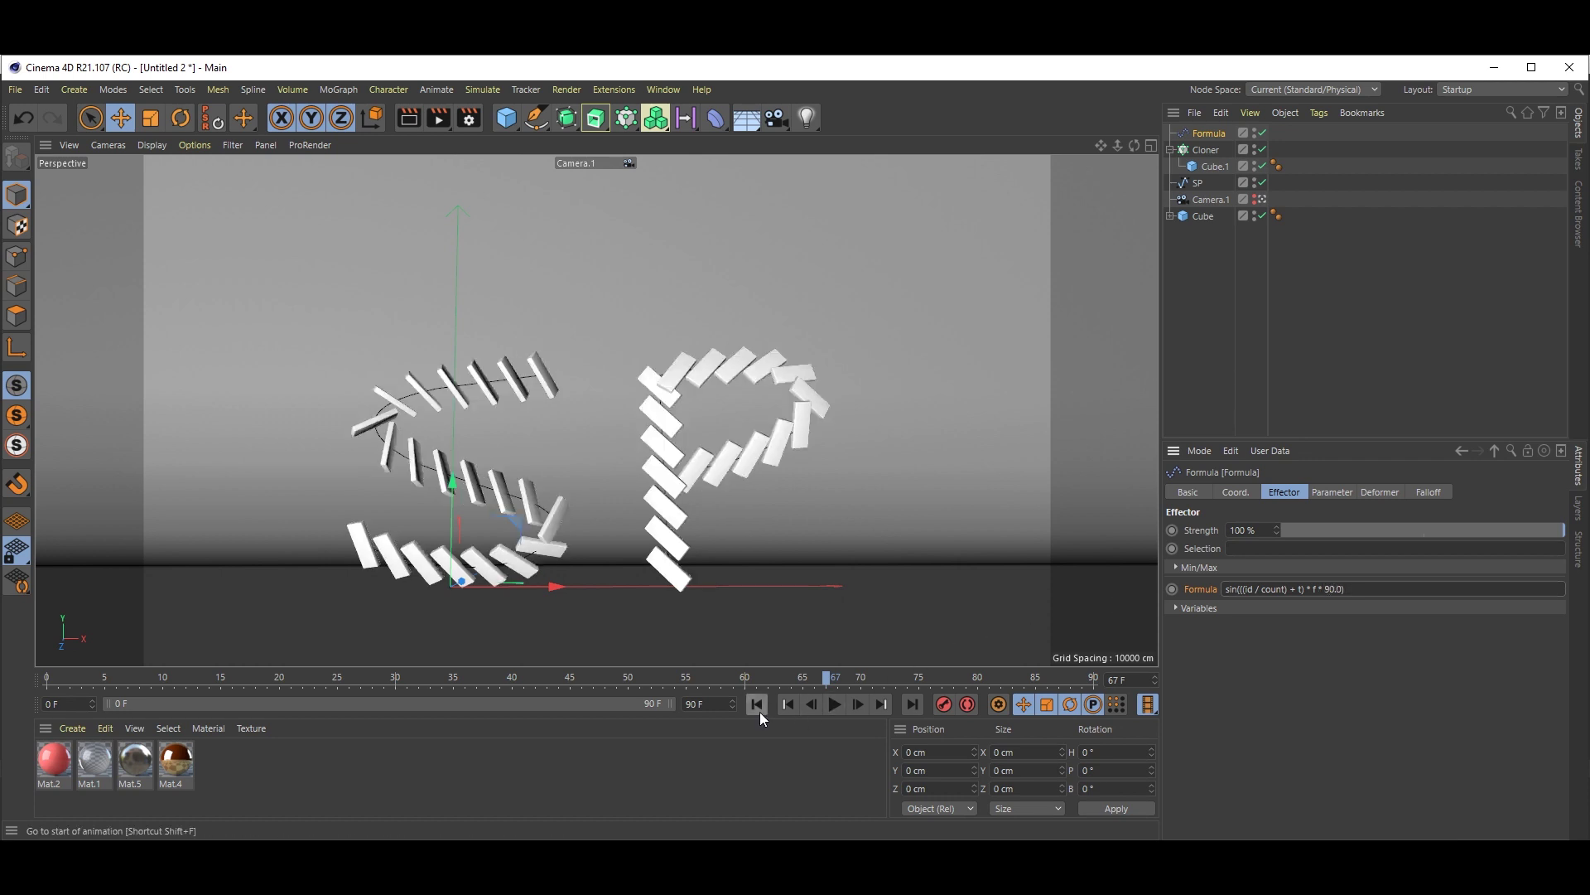
{"action": "left_click", "coordinate": [758, 705]}
{"action": "left_click", "coordinate": [835, 704]}
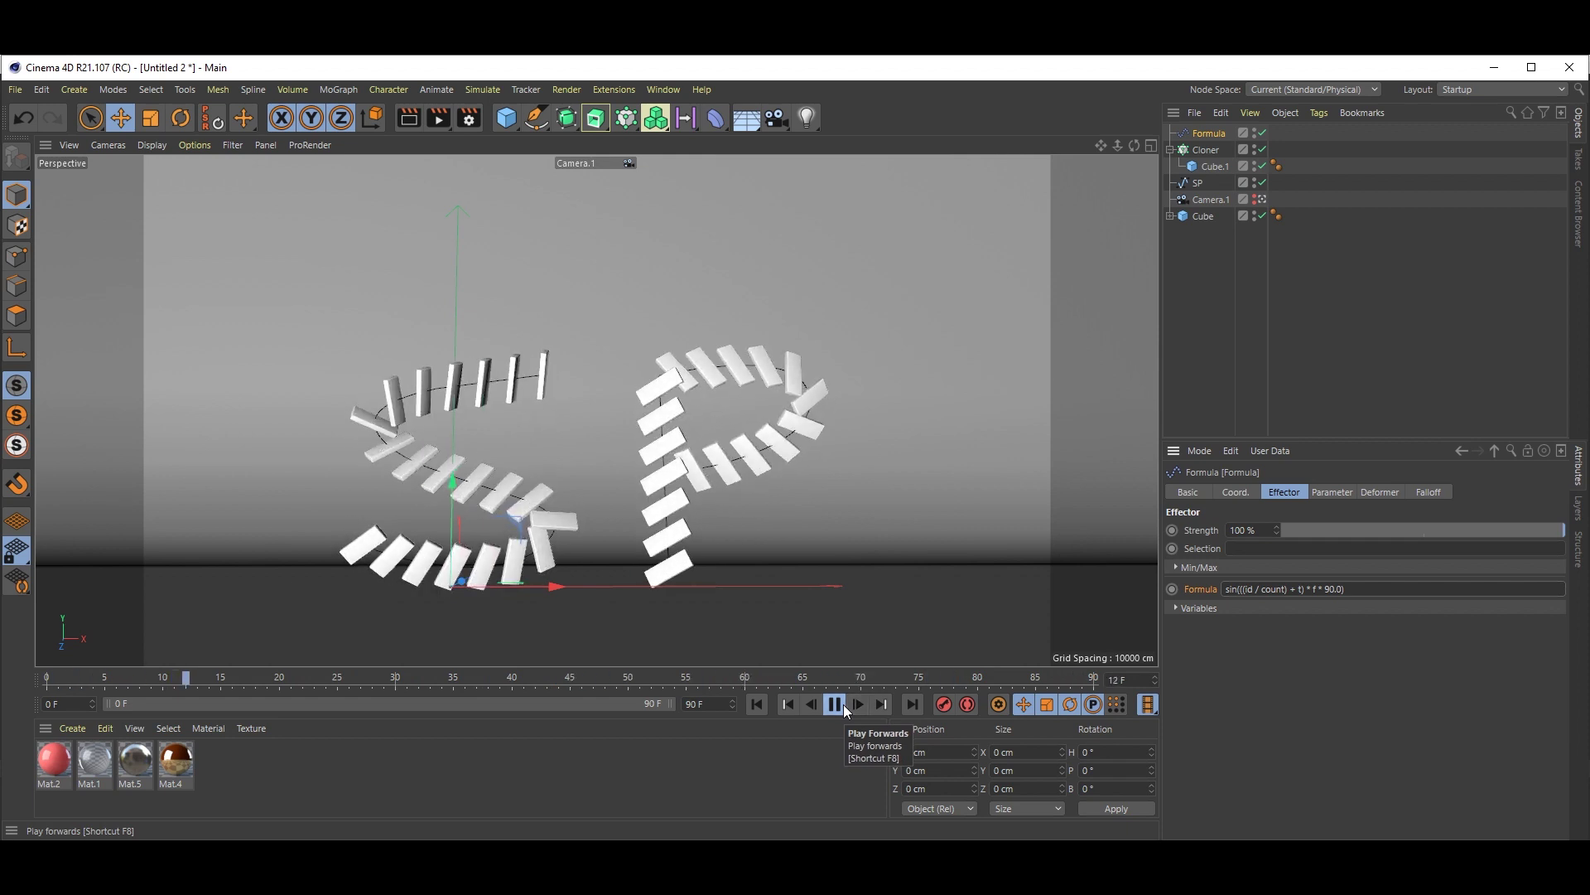
{"action": "left_click", "coordinate": [843, 705]}
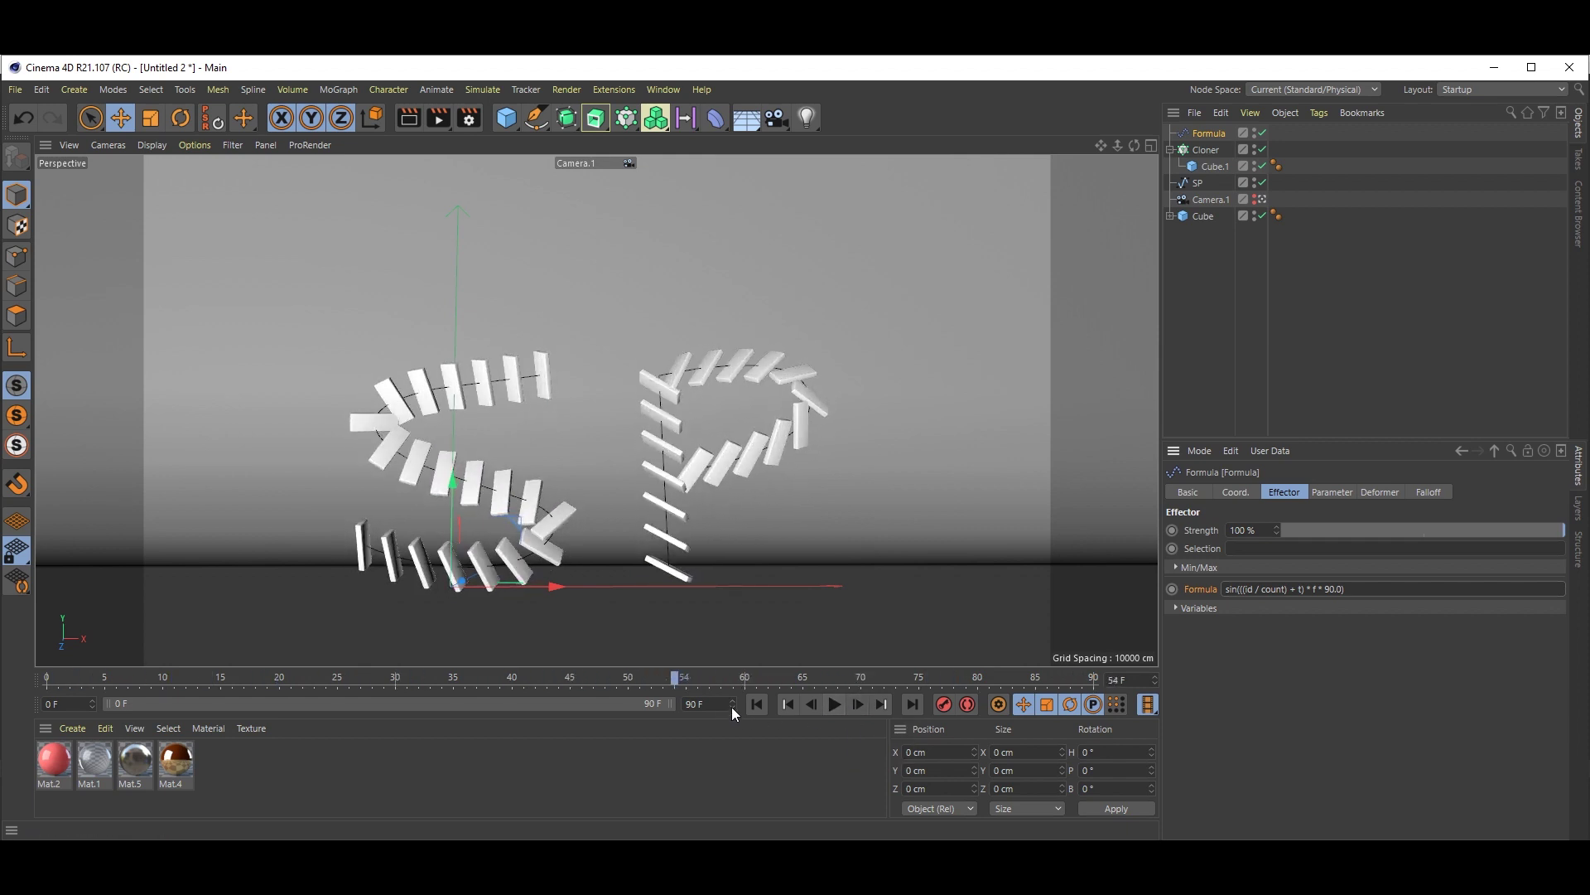
Extend the animation and preview range to 120 frames and play it.
{"action": "double_click", "coordinate": [694, 704]}
{"action": "type", "text": "120"}
{"action": "key", "text": "Return"}
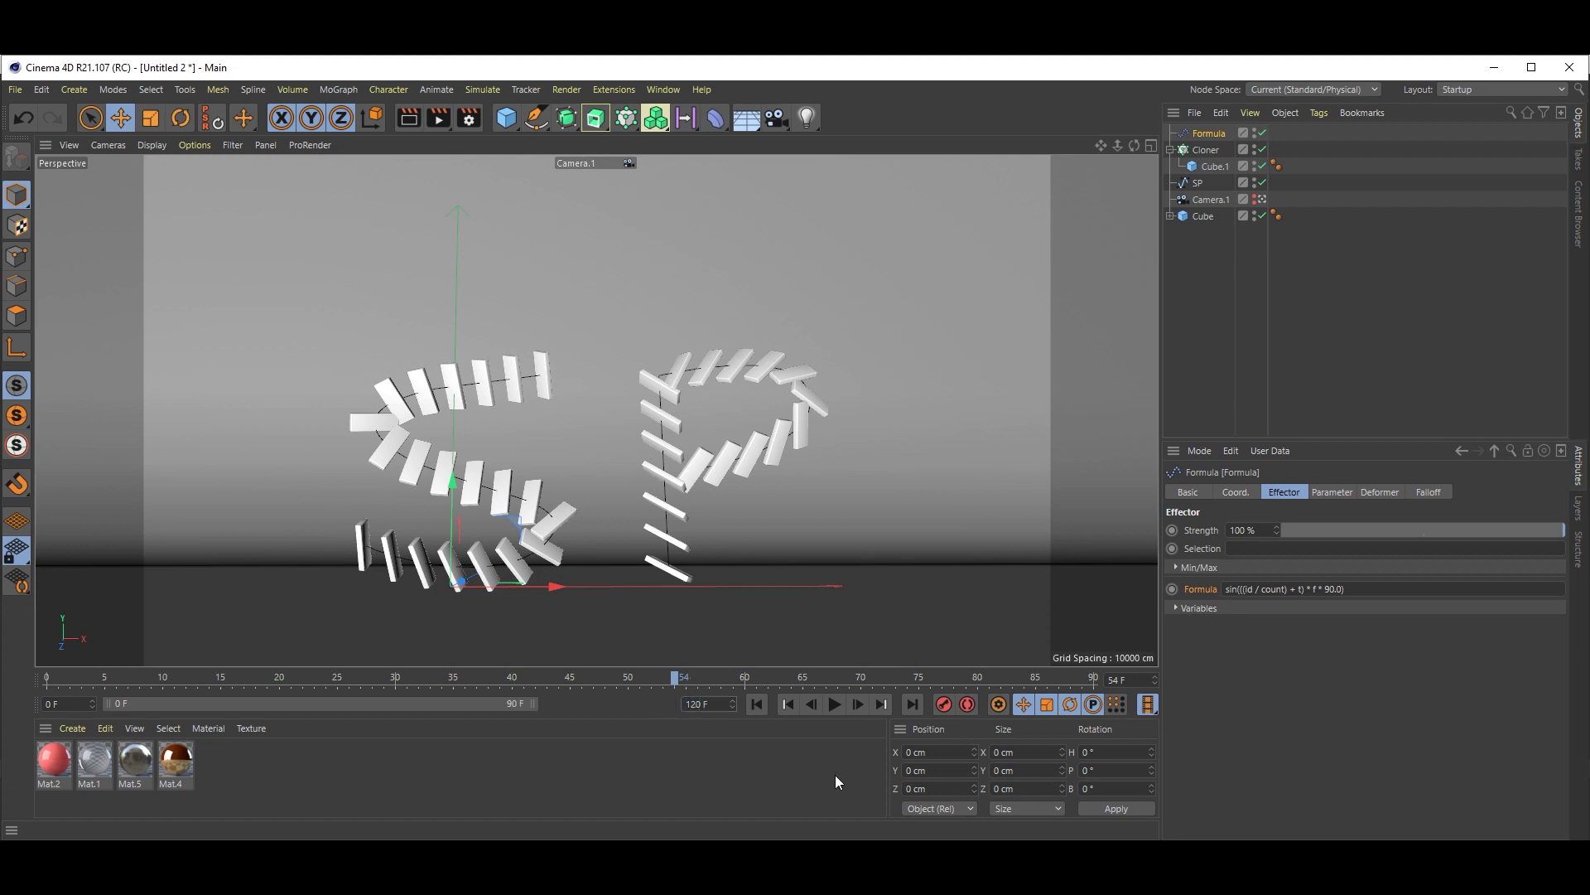
{"action": "left_click_drag", "start_coordinate": [535, 704], "coordinate": [667, 704]}
{"action": "left_click", "coordinate": [759, 704]}
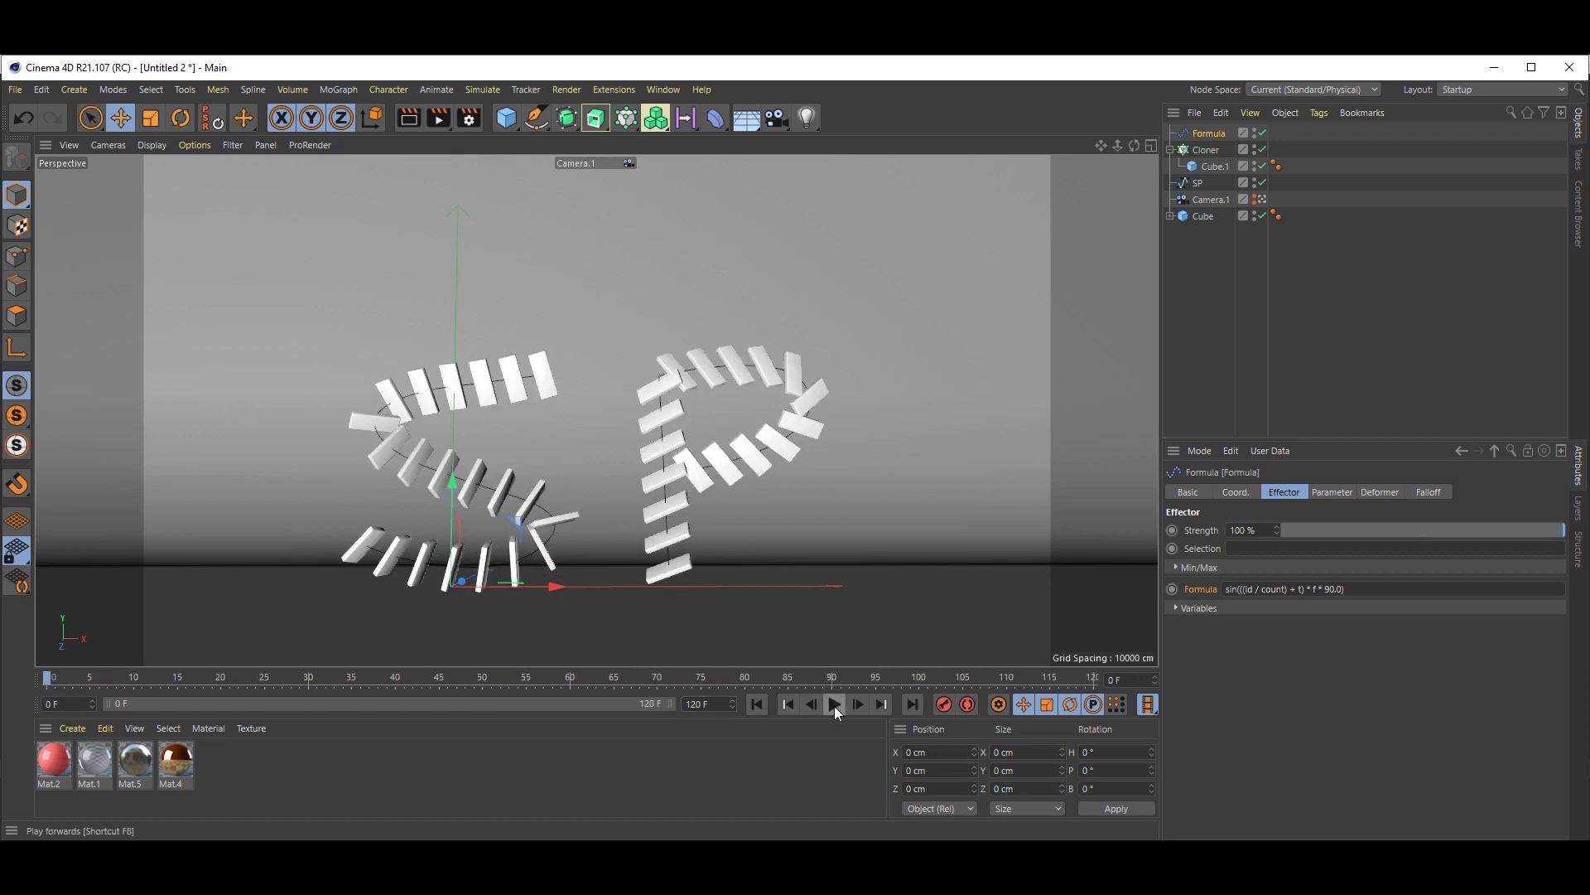
{"action": "left_click", "coordinate": [836, 704]}
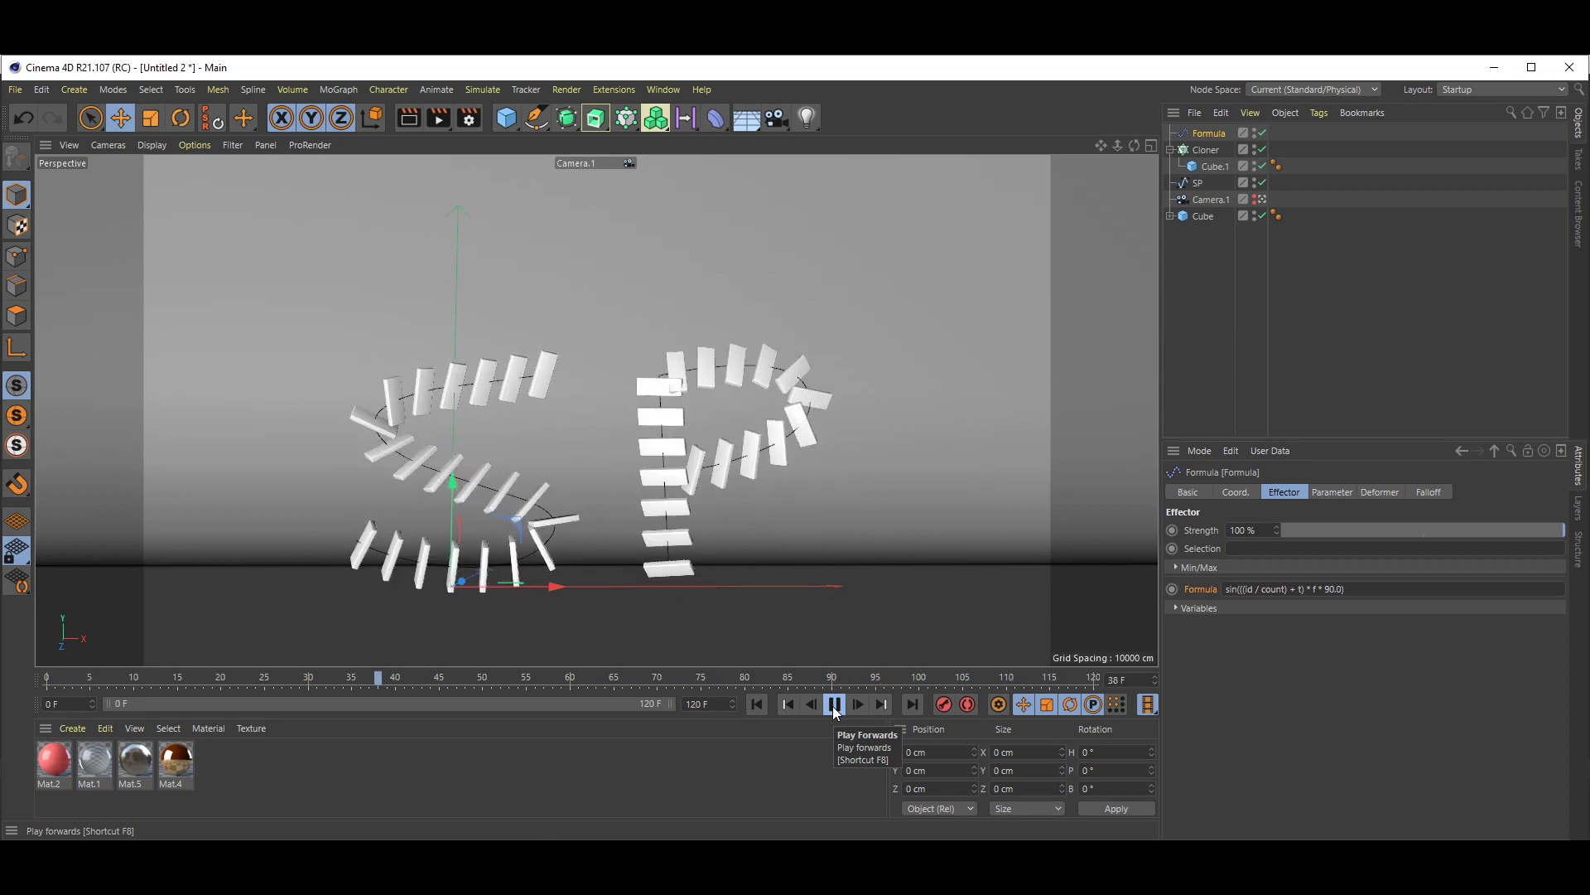
{"action": "left_click", "coordinate": [835, 704]}
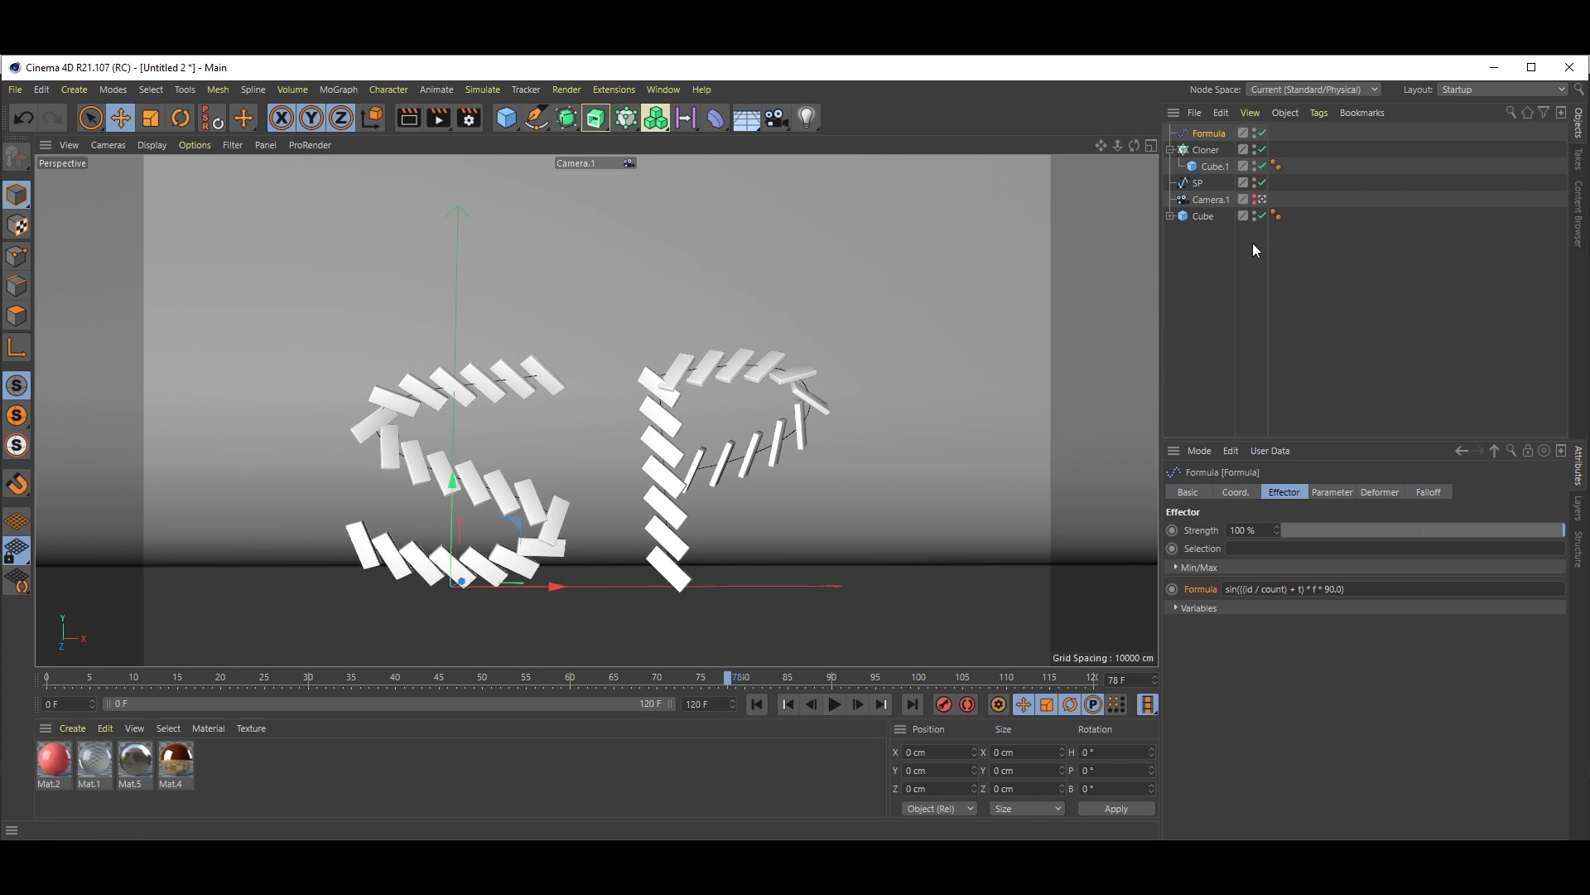
Duplicate Cube.1 inside the Cloner so it holds a Cube copy too.
{"action": "left_click", "coordinate": [1170, 150]}
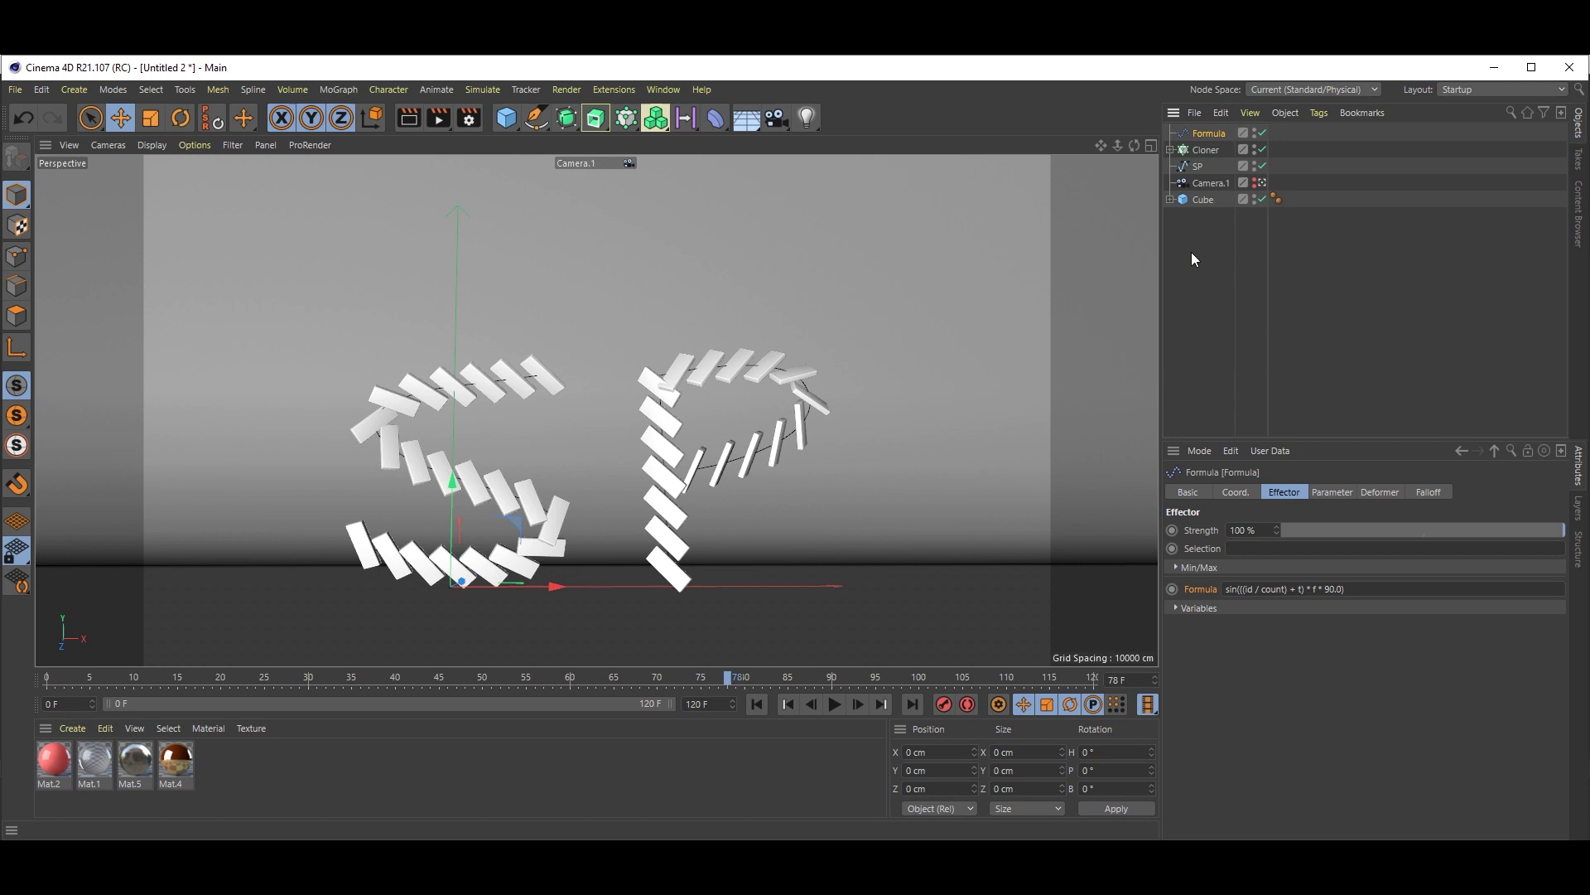
{"action": "left_click", "coordinate": [1170, 150]}
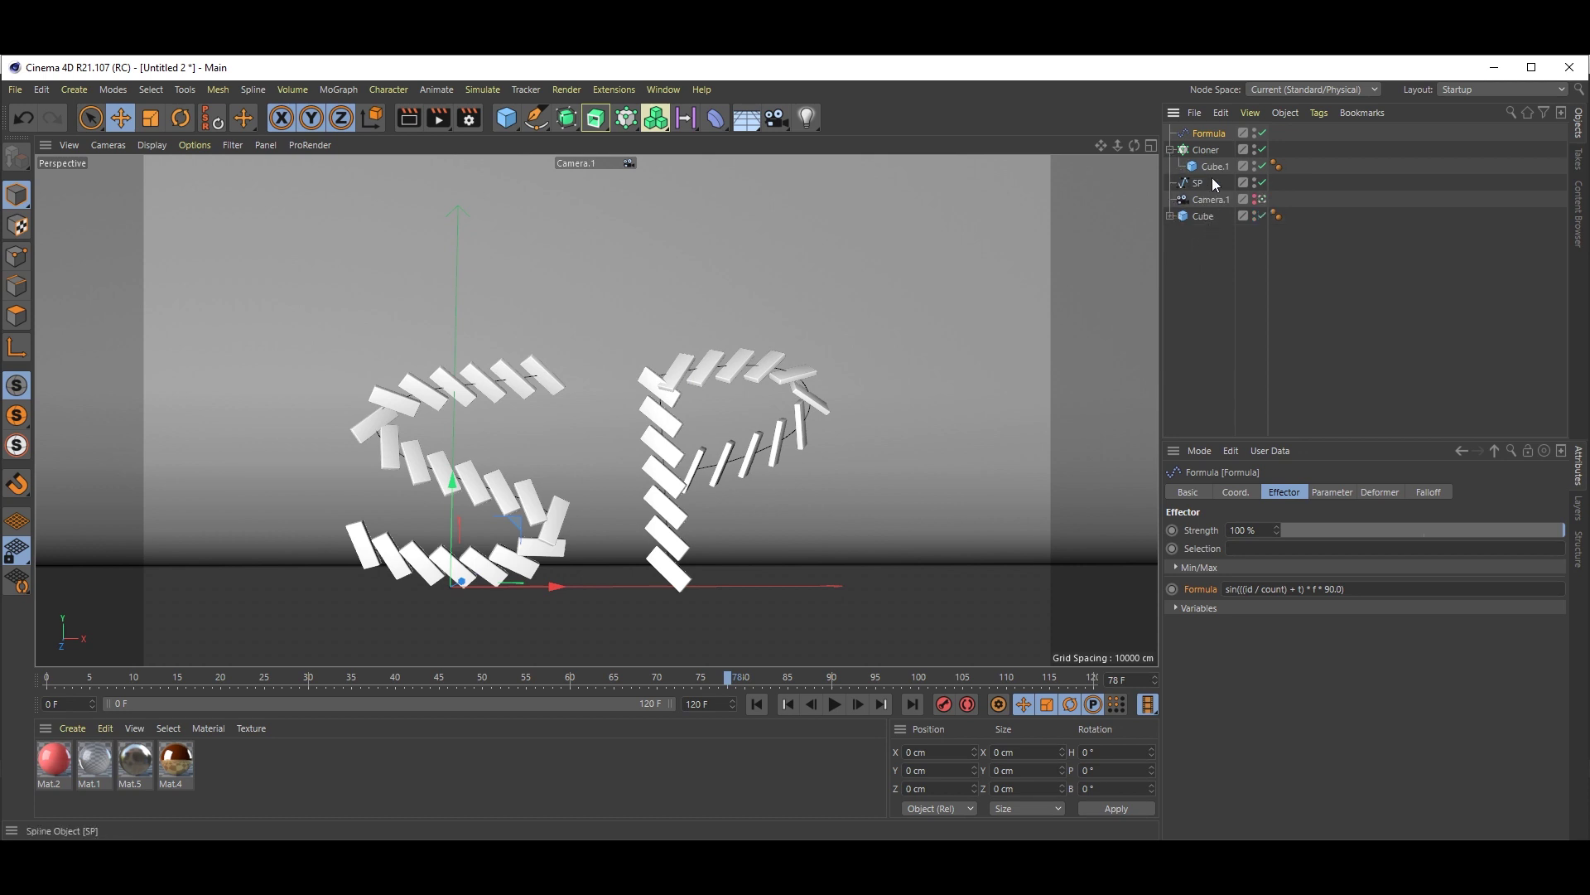
{"action": "left_click", "coordinate": [1208, 151]}
{"action": "left_click", "coordinate": [1216, 166]}
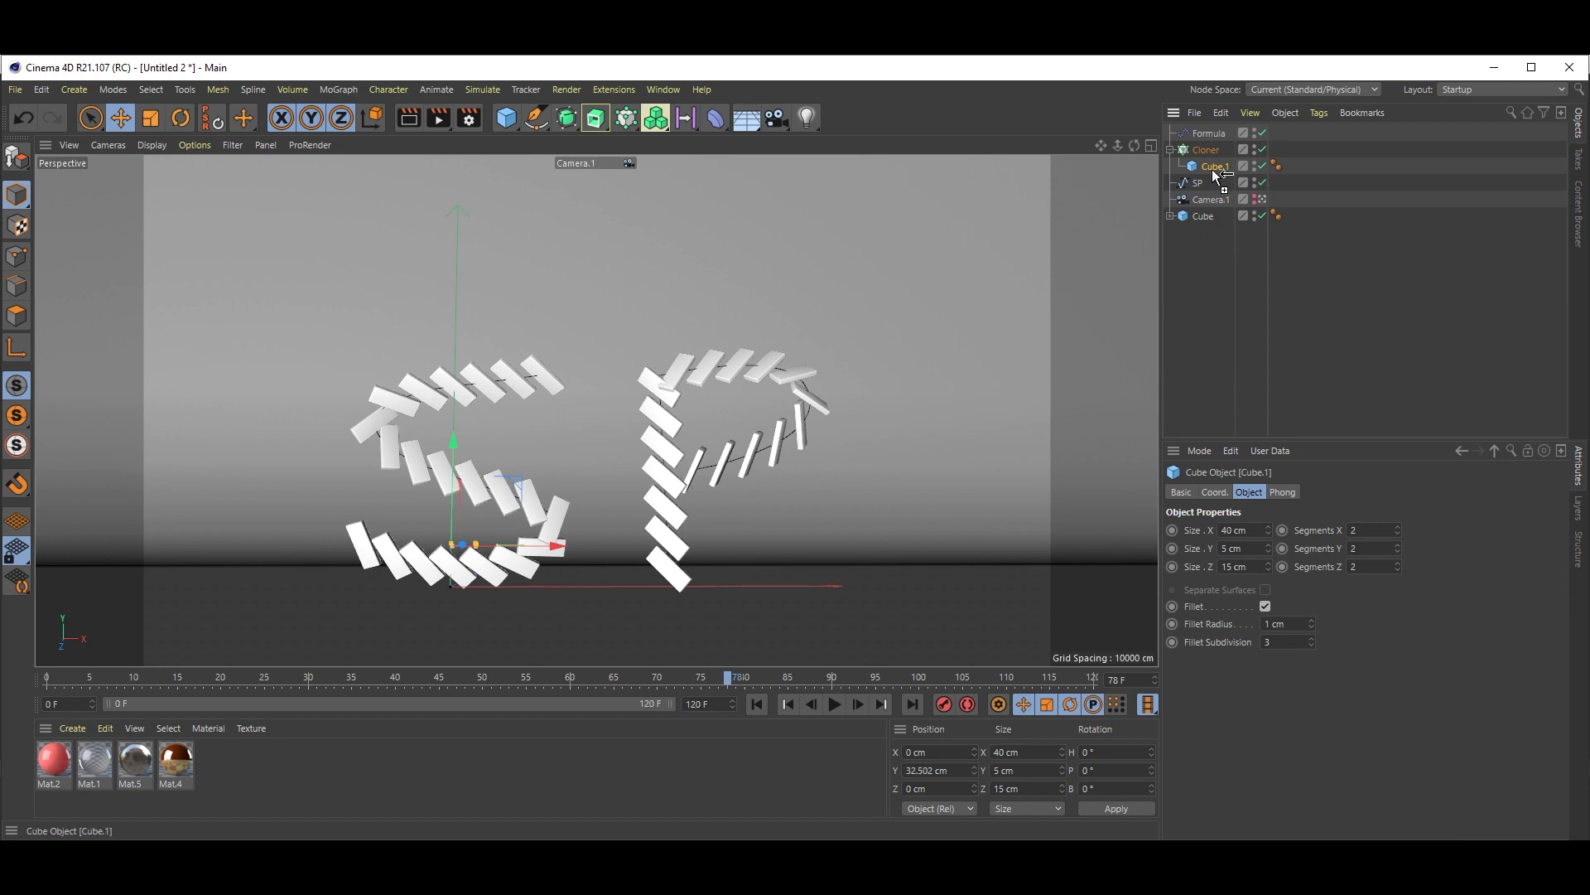
{"action": "left_click_drag", "start_coordinate": [1211, 169], "coordinate": [1216, 187], "text": "ctrl"}
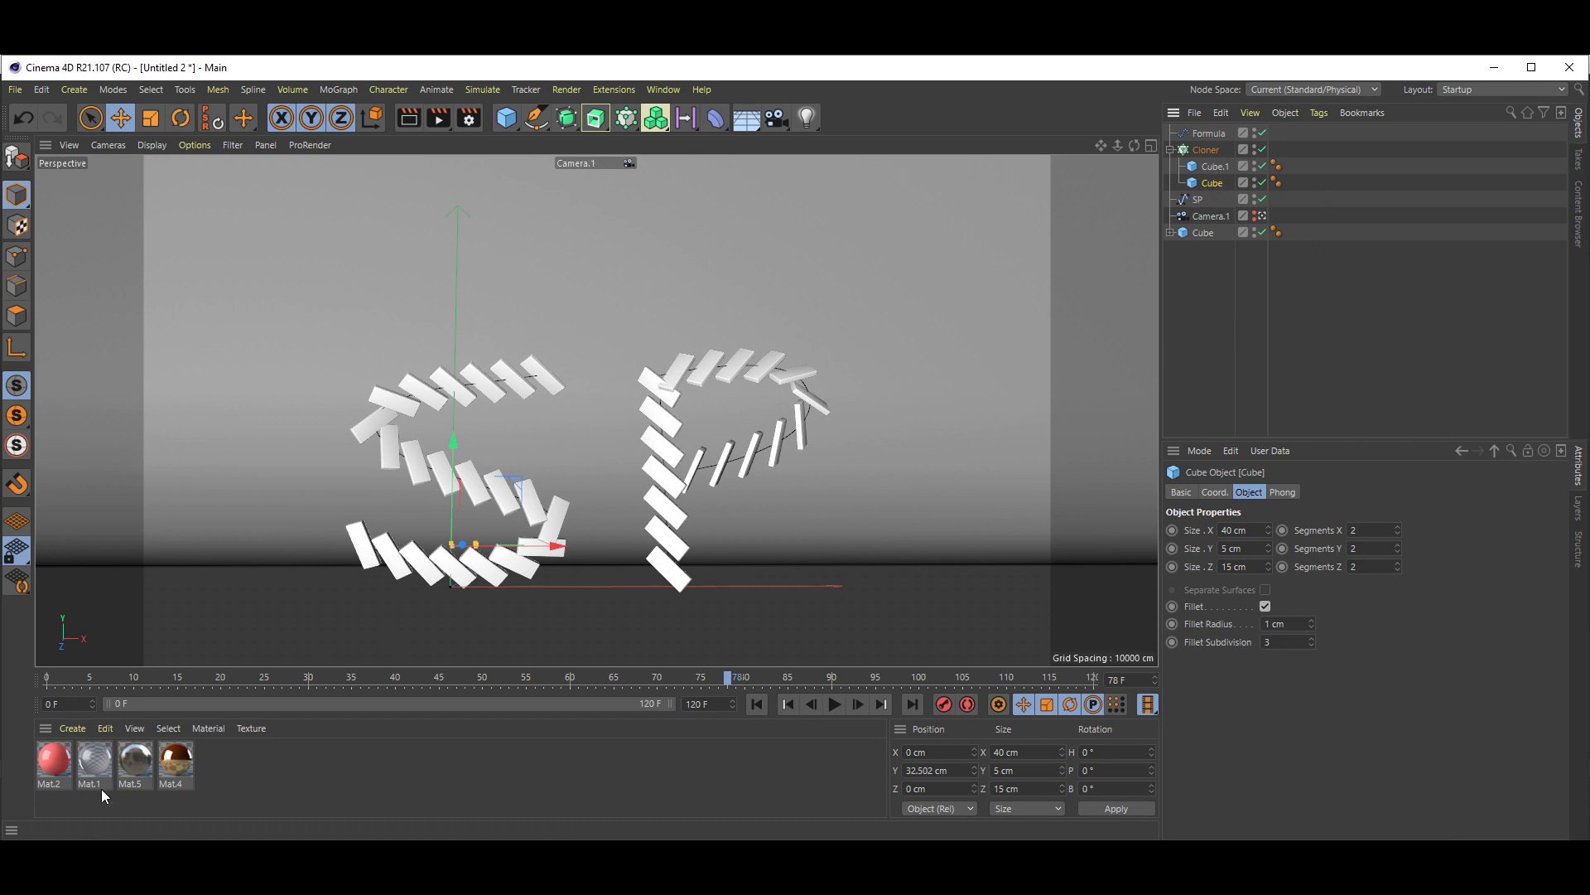
Deselect everything and add a Sky object from the environment objects.
{"action": "left_click", "coordinate": [1196, 394]}
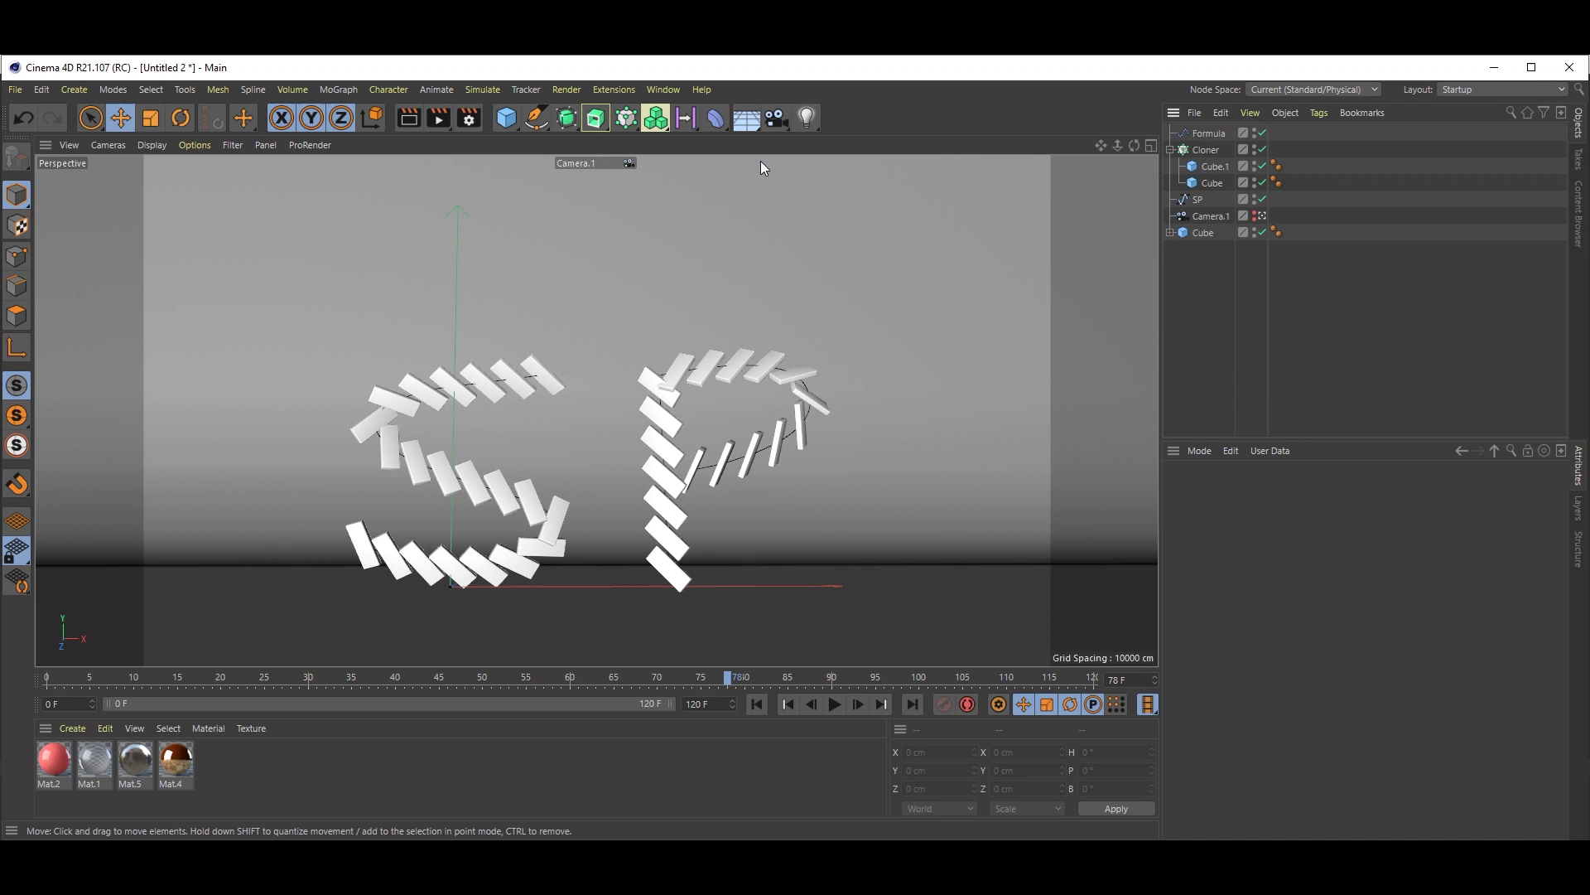
{"action": "left_click_drag", "start_coordinate": [746, 118], "coordinate": [753, 146]}
{"action": "left_click", "coordinate": [833, 181]}
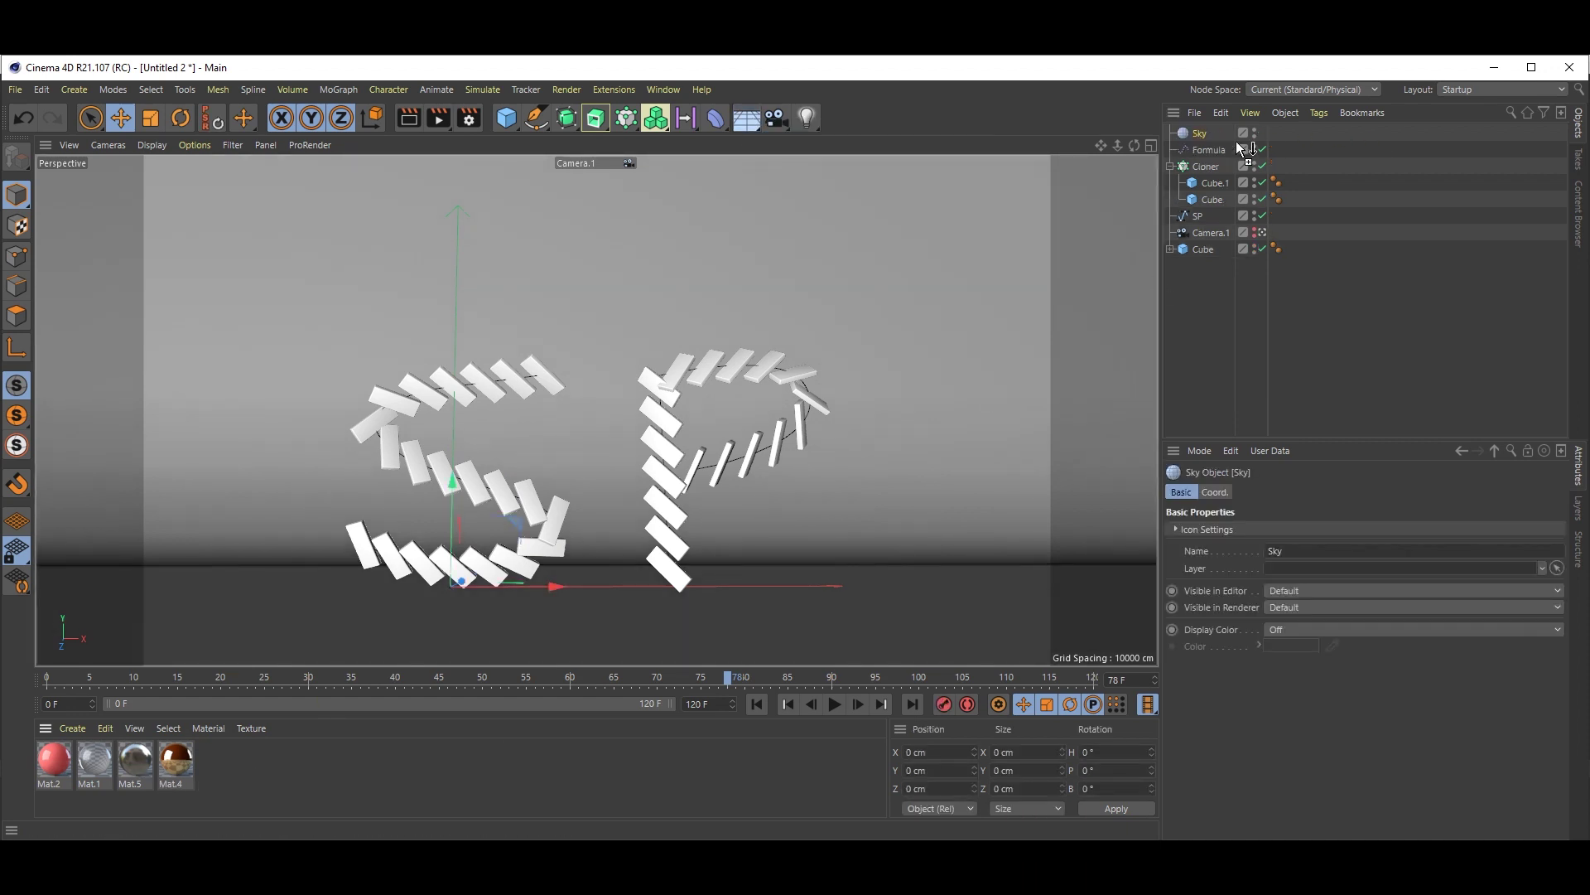
Apply Mat.5 to Sky, Mat.2 to Cube, Mat.4 to Cube.1 and Mat.1 to the cloner's Cube.
{"action": "left_click_drag", "start_coordinate": [1197, 136], "coordinate": [1199, 135]}
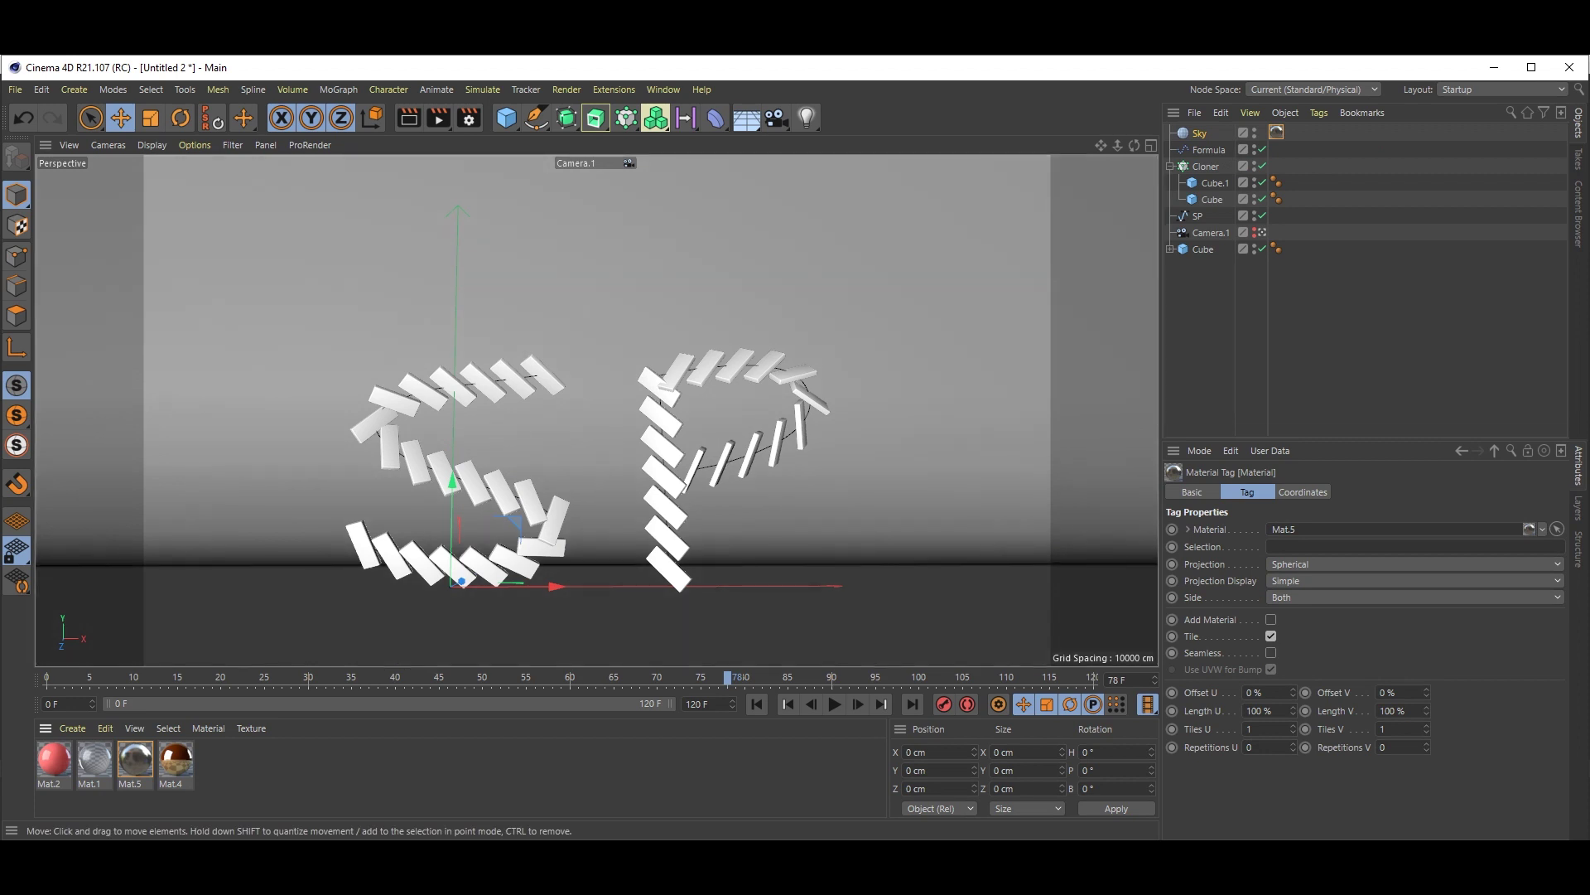
{"action": "left_click_drag", "start_coordinate": [61, 765], "coordinate": [285, 390]}
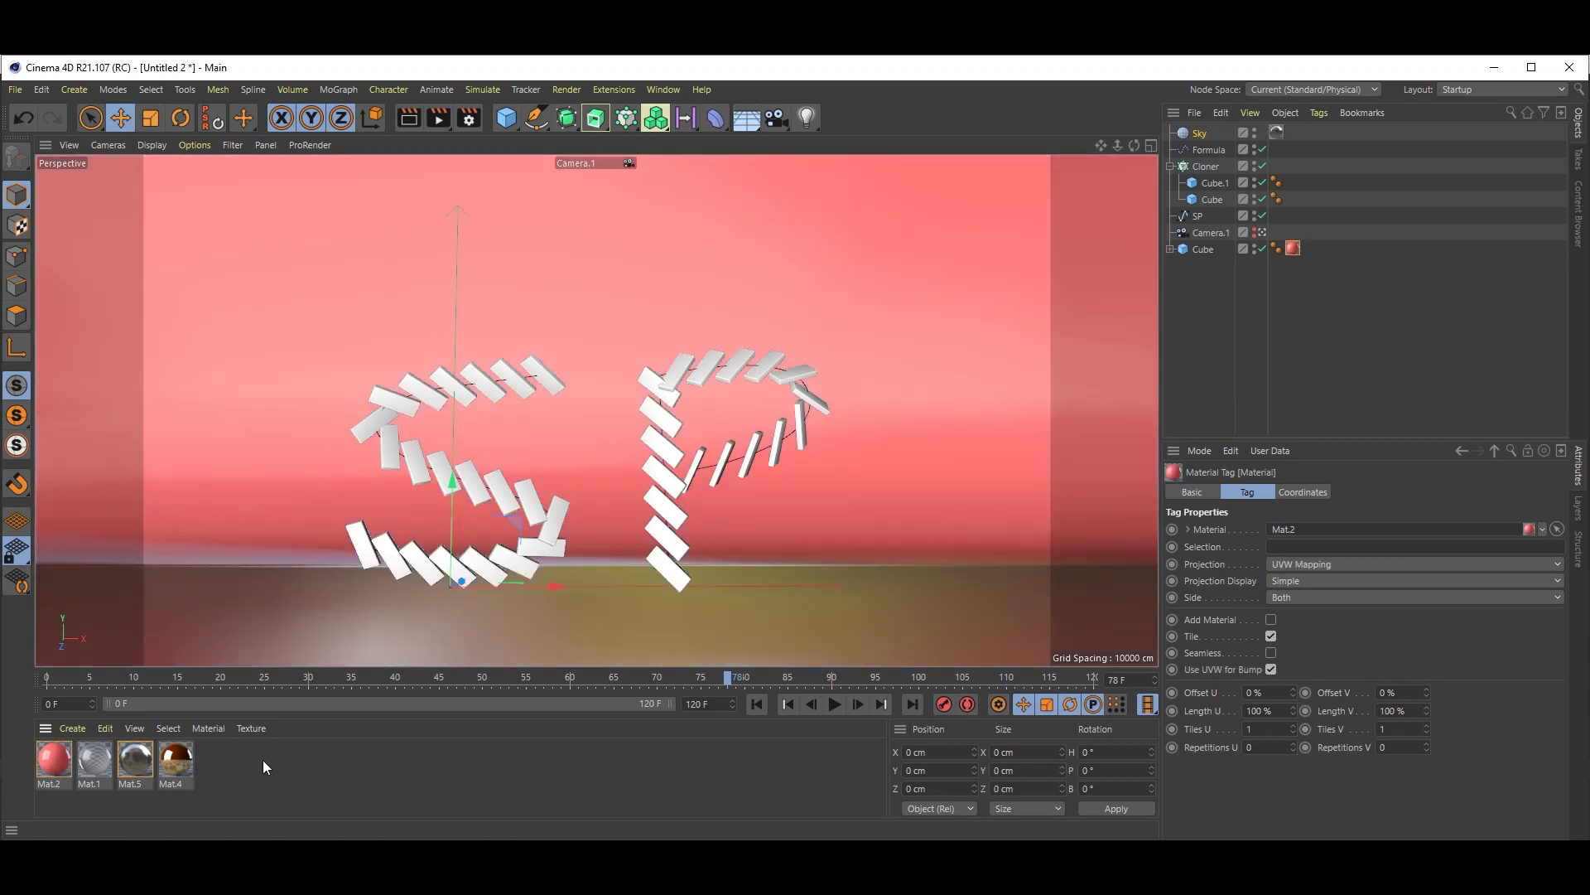
{"action": "left_click", "coordinate": [203, 774]}
{"action": "left_click", "coordinate": [175, 766]}
{"action": "left_click_drag", "start_coordinate": [175, 770], "coordinate": [1218, 185]}
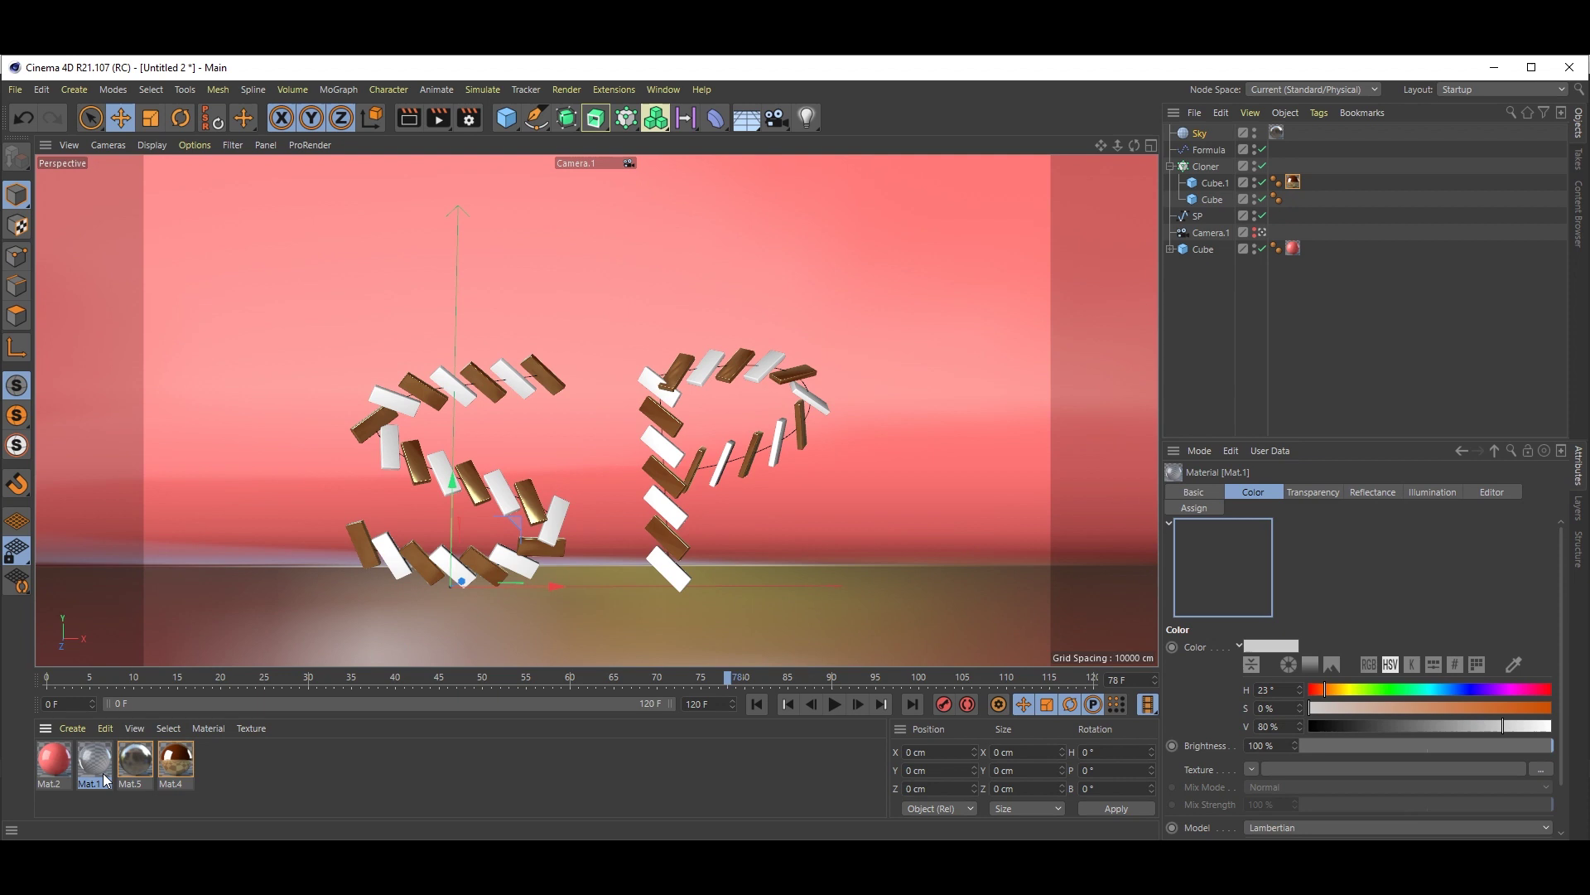
{"action": "left_click_drag", "start_coordinate": [105, 780], "coordinate": [1210, 197]}
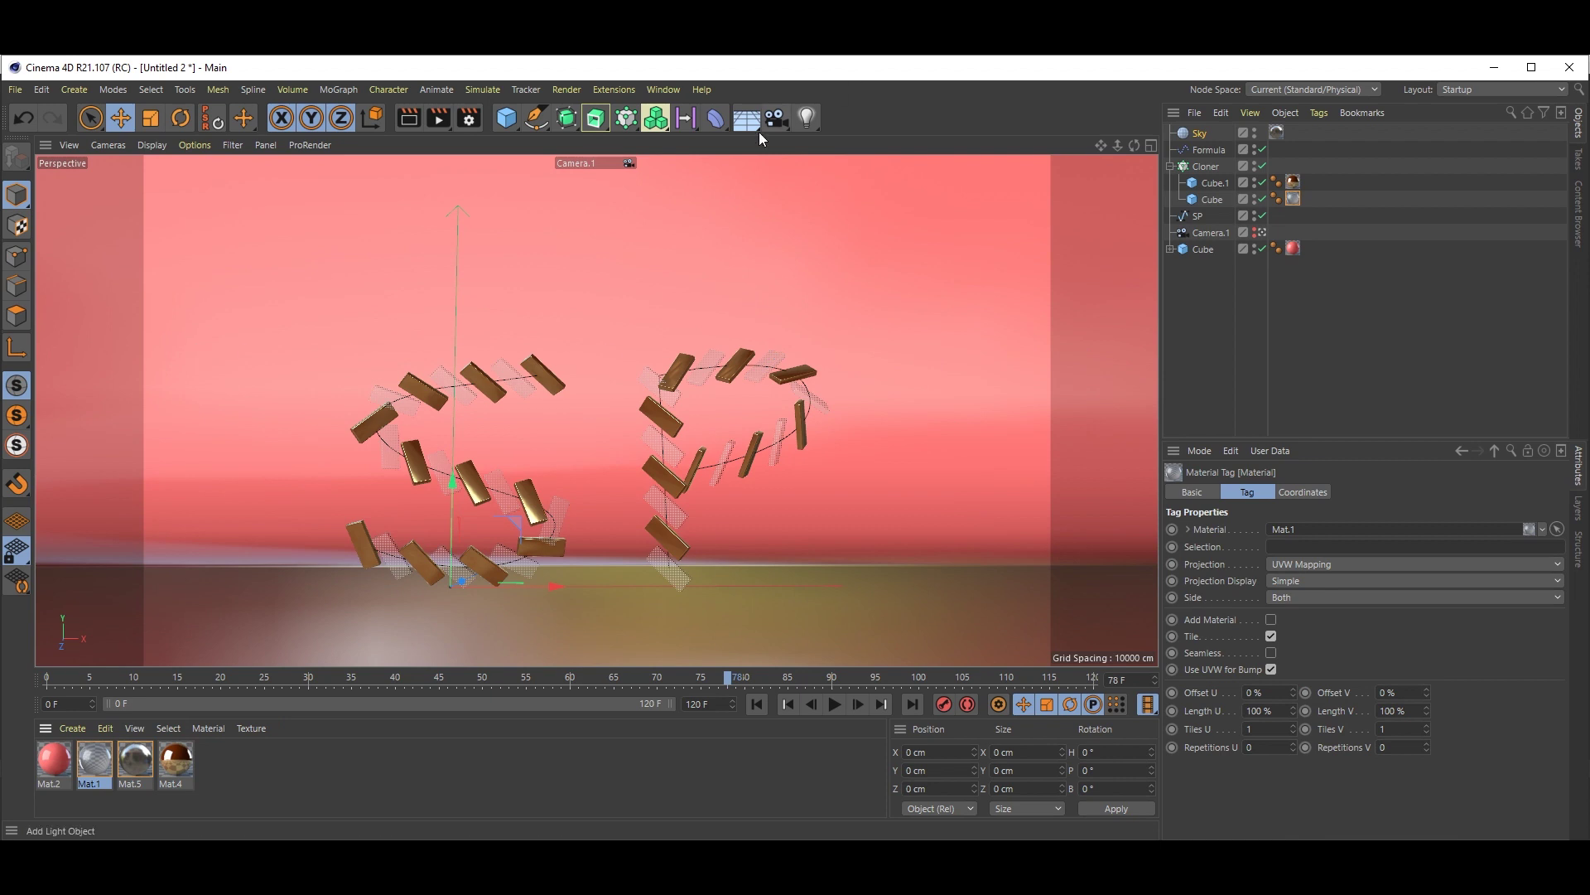
Add an area light and move it up and right, between the S and P.
{"action": "left_click", "coordinate": [806, 117]}
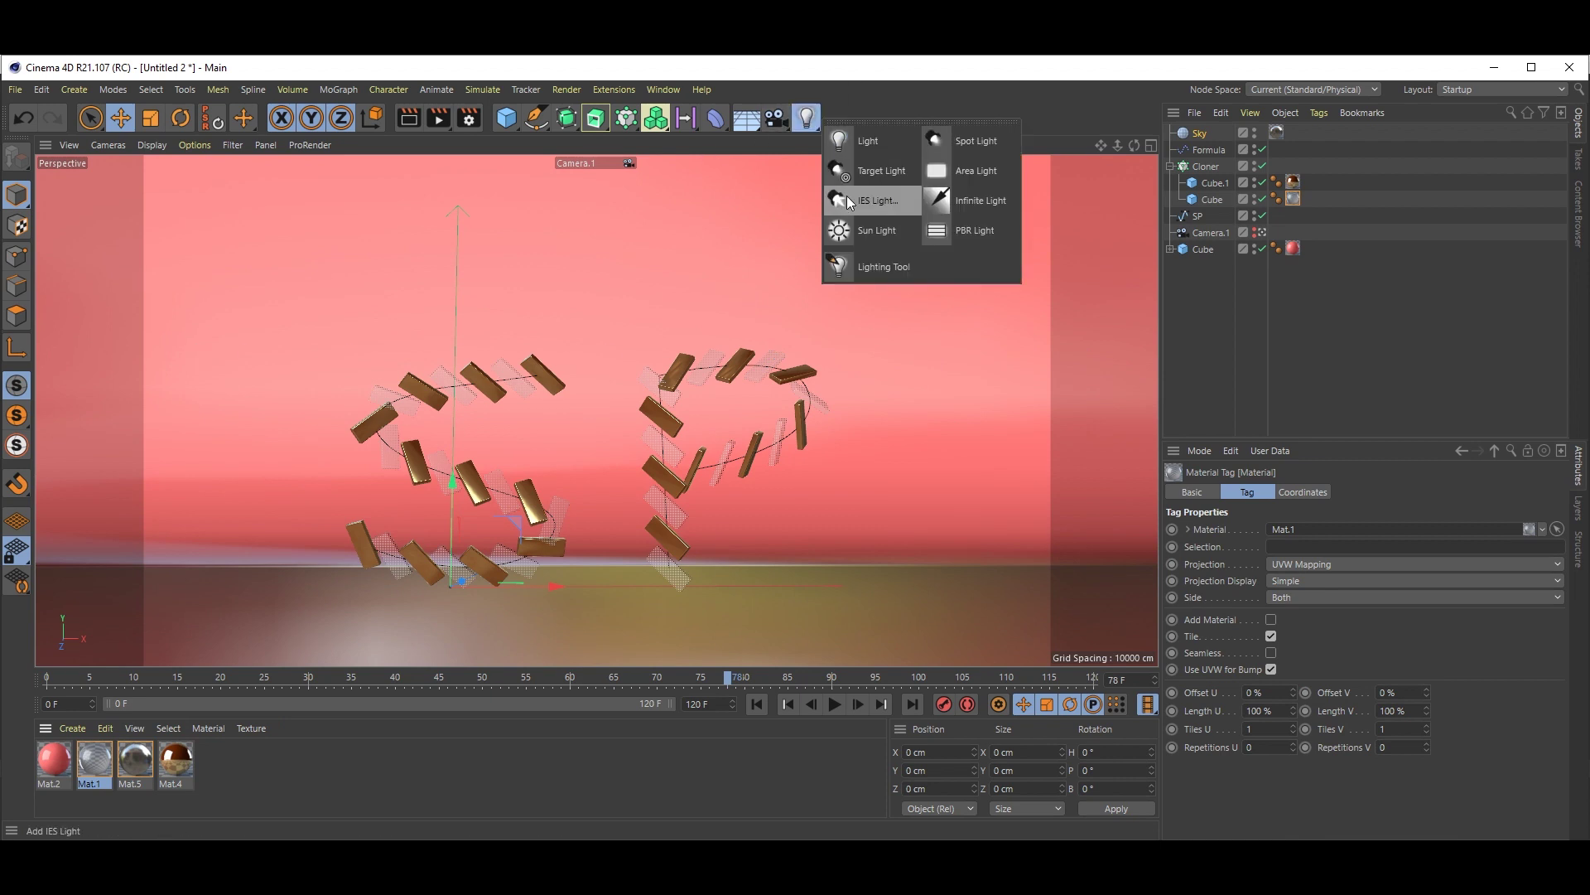
{"action": "left_click", "coordinate": [981, 175]}
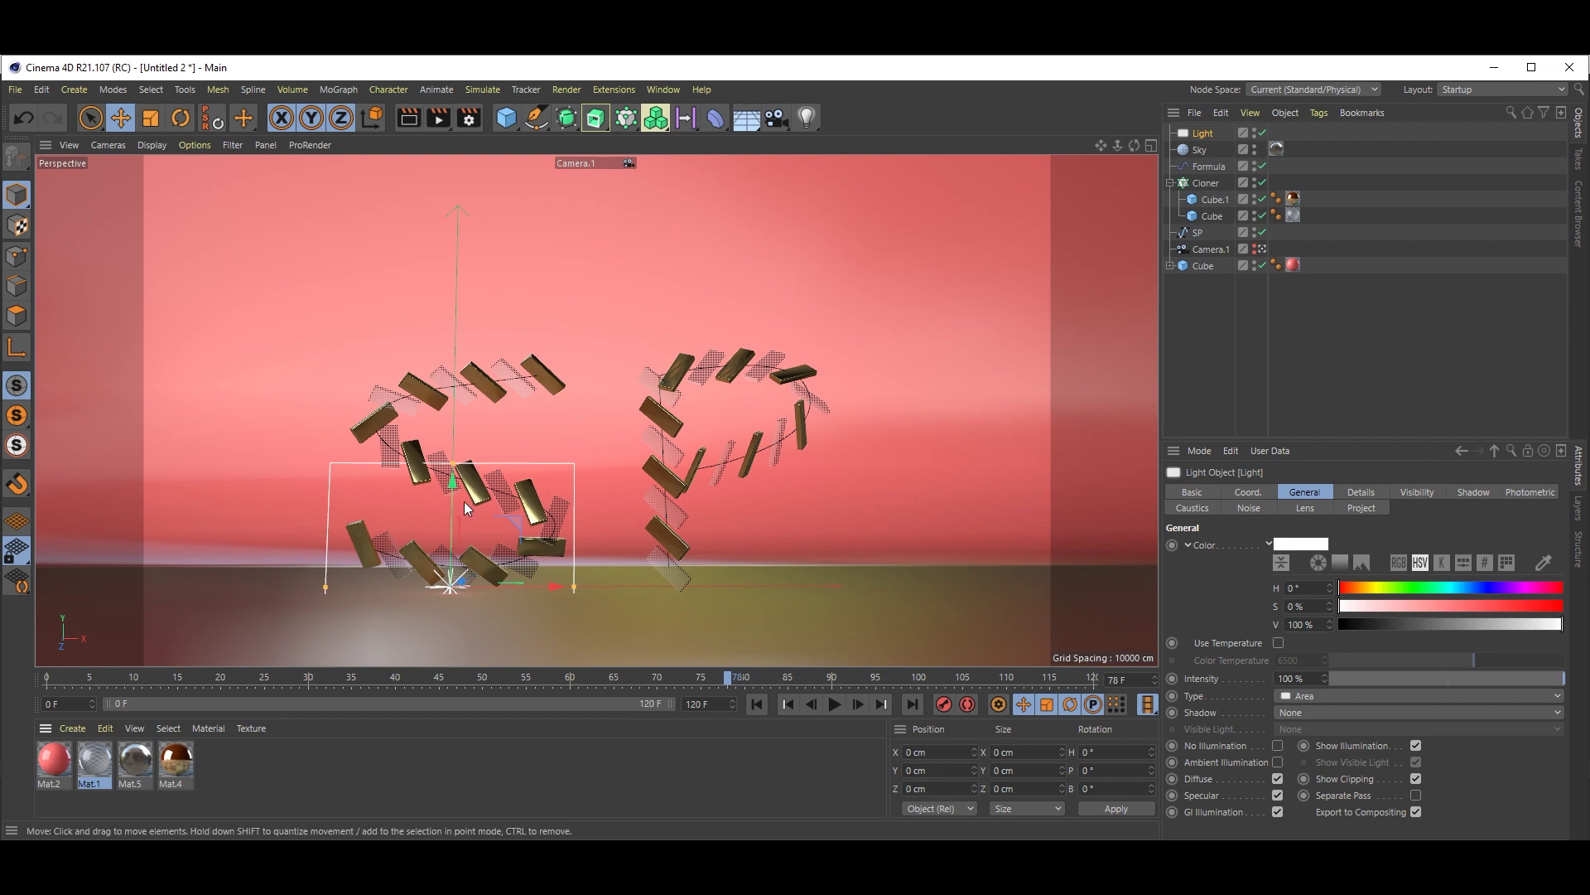
{"action": "left_click_drag", "start_coordinate": [455, 502], "coordinate": [494, 288]}
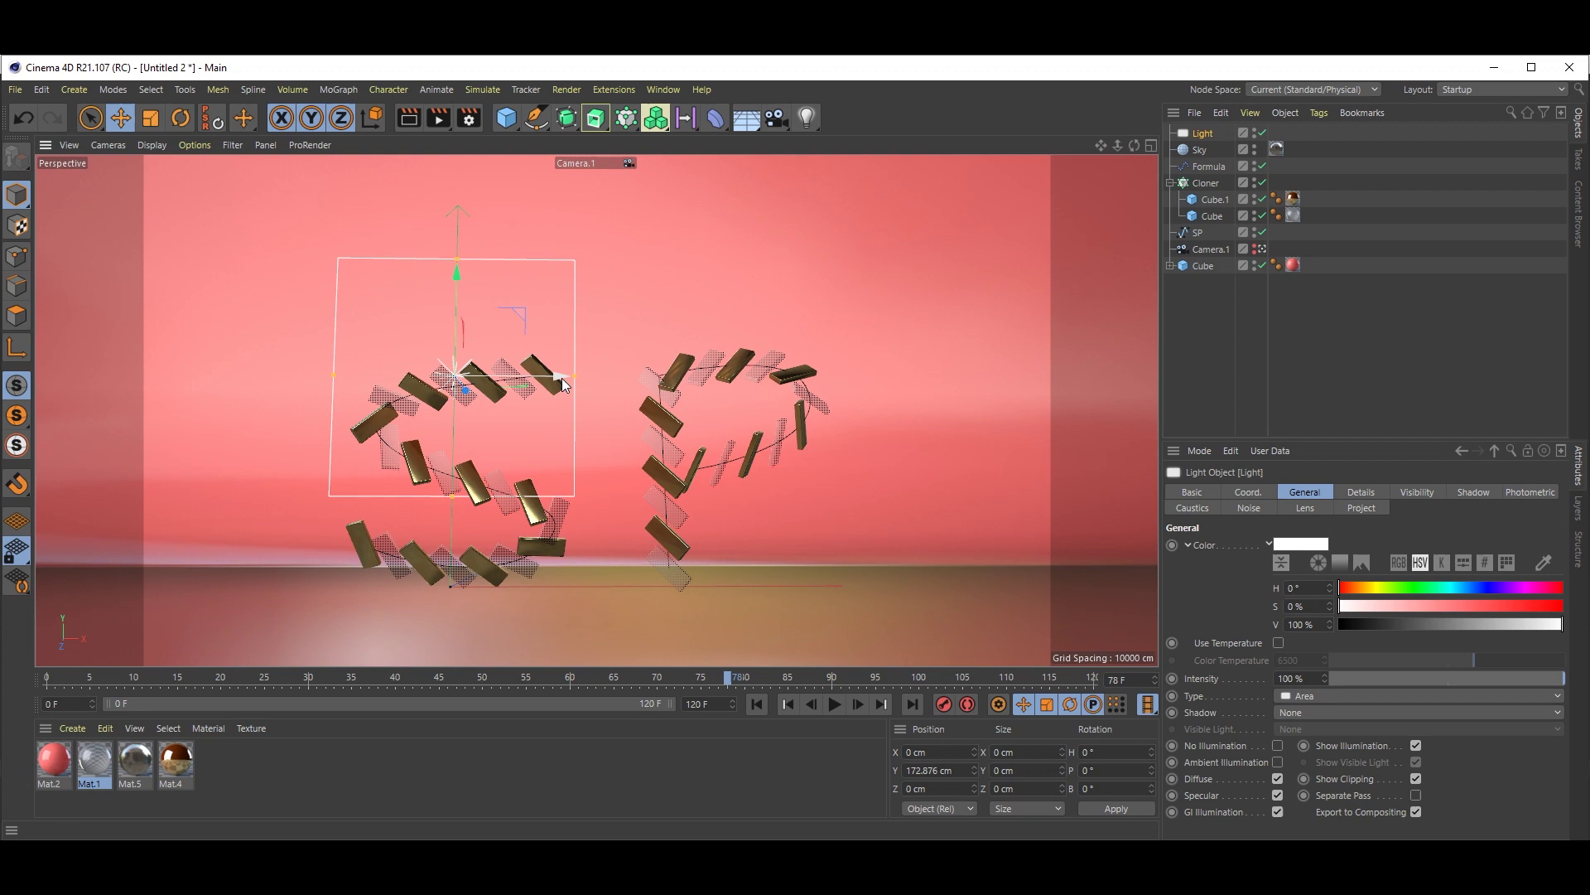
{"action": "left_click_drag", "start_coordinate": [562, 378], "coordinate": [721, 381]}
Pitch the area light to -90° to face down and raise it to Y 262.507 cm.
{"action": "key", "text": "r"}
{"action": "left_click_drag", "start_coordinate": [605, 439], "coordinate": [656, 247]}
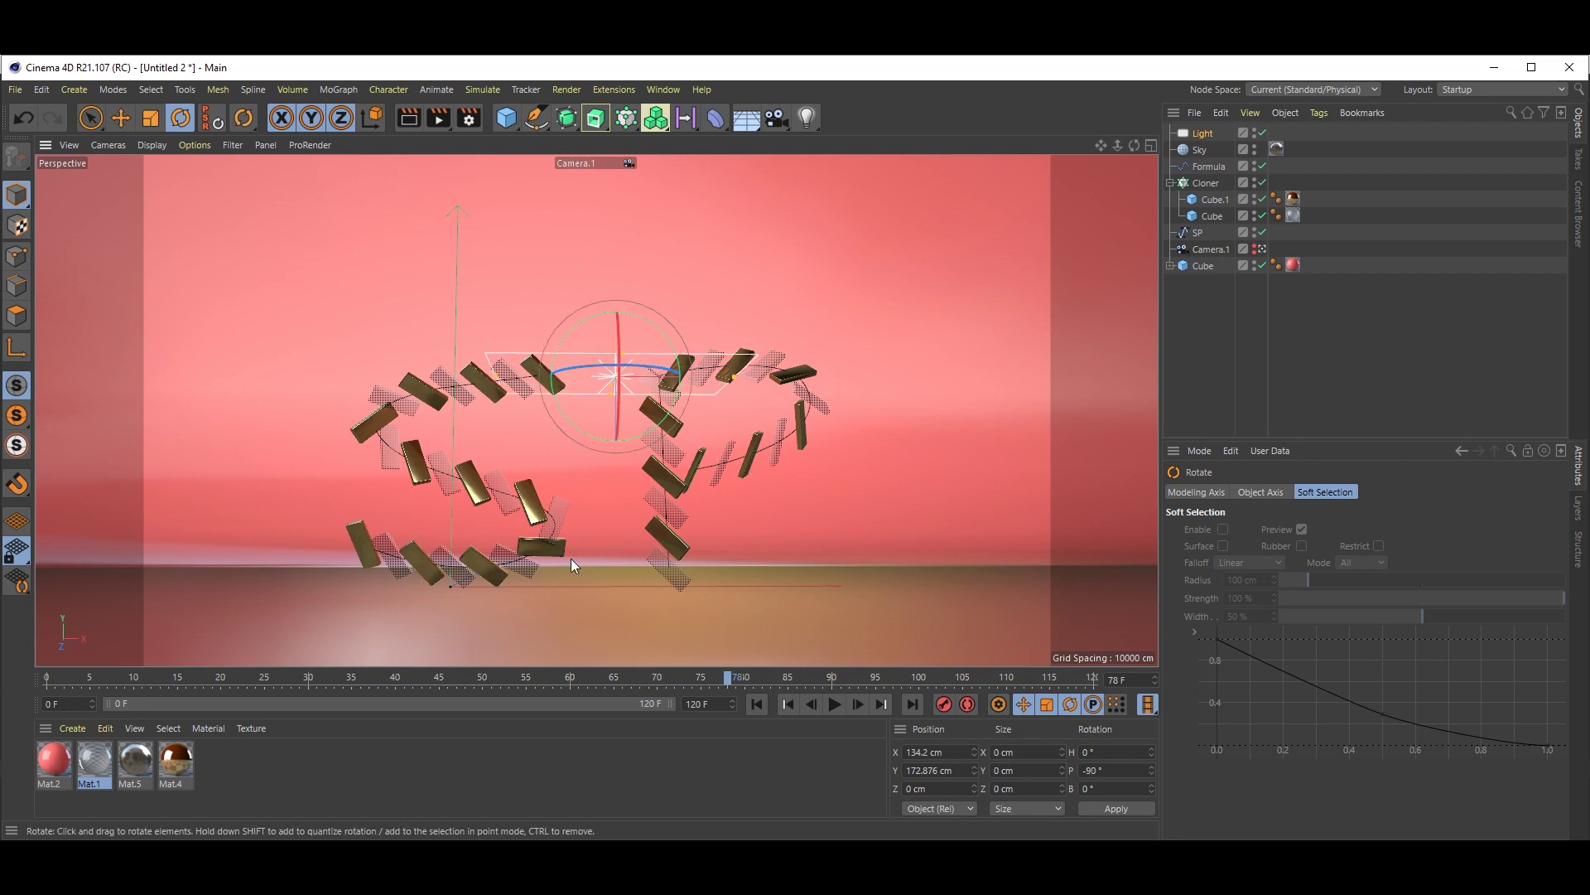
{"action": "key", "text": "e"}
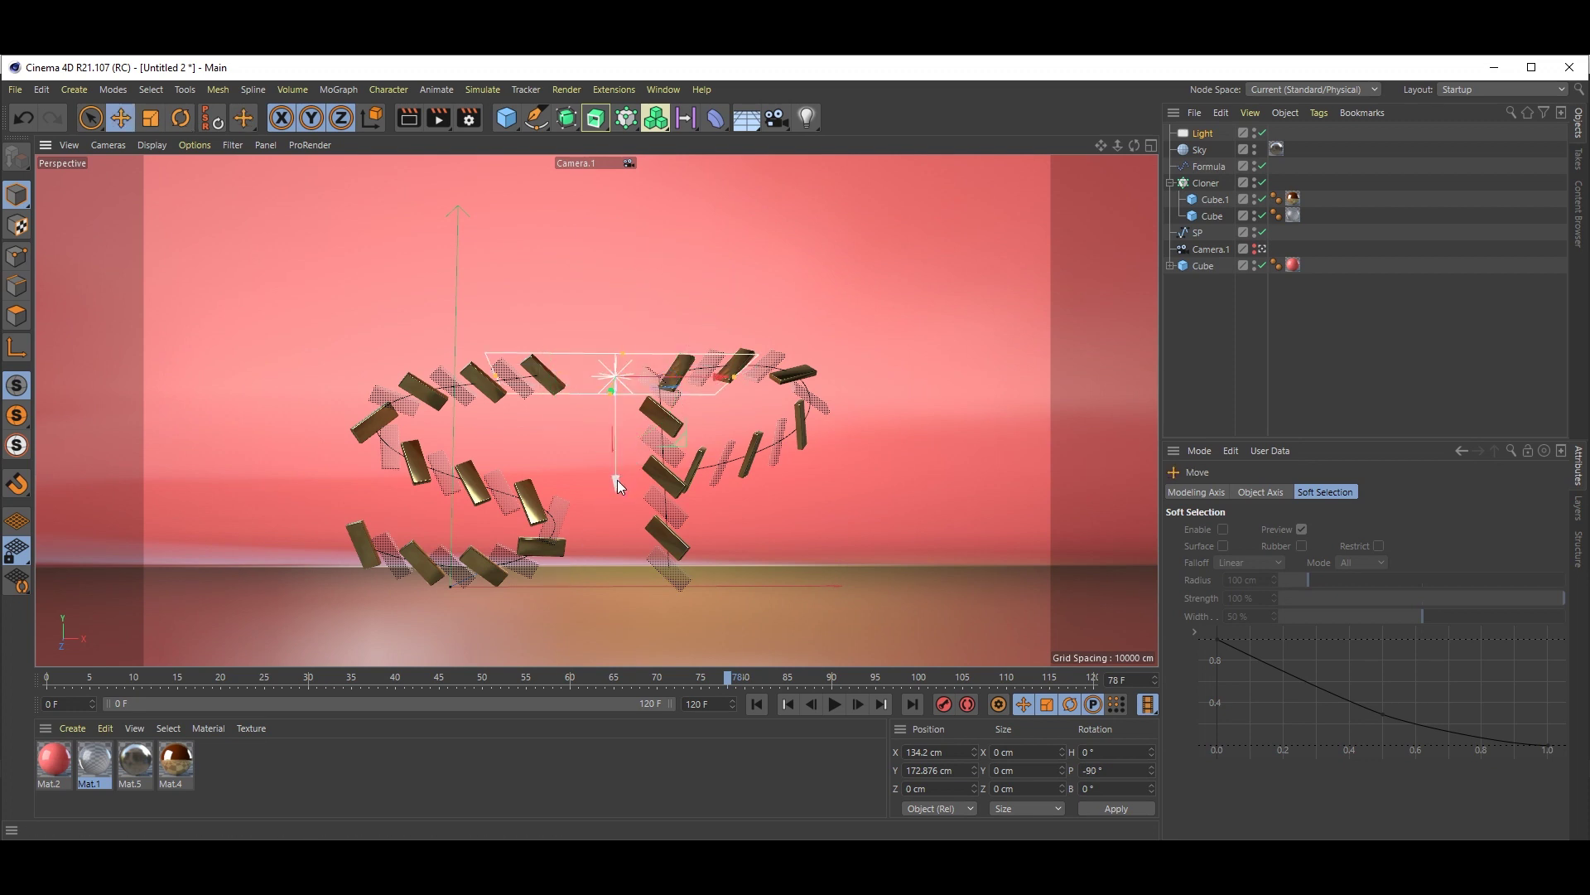
{"action": "left_click_drag", "start_coordinate": [618, 480], "coordinate": [663, 274]}
Set the area light's falloff to Inverse Square (Physically Accurate) and raise it to Y 494.646 cm.
{"action": "left_click", "coordinate": [1204, 135]}
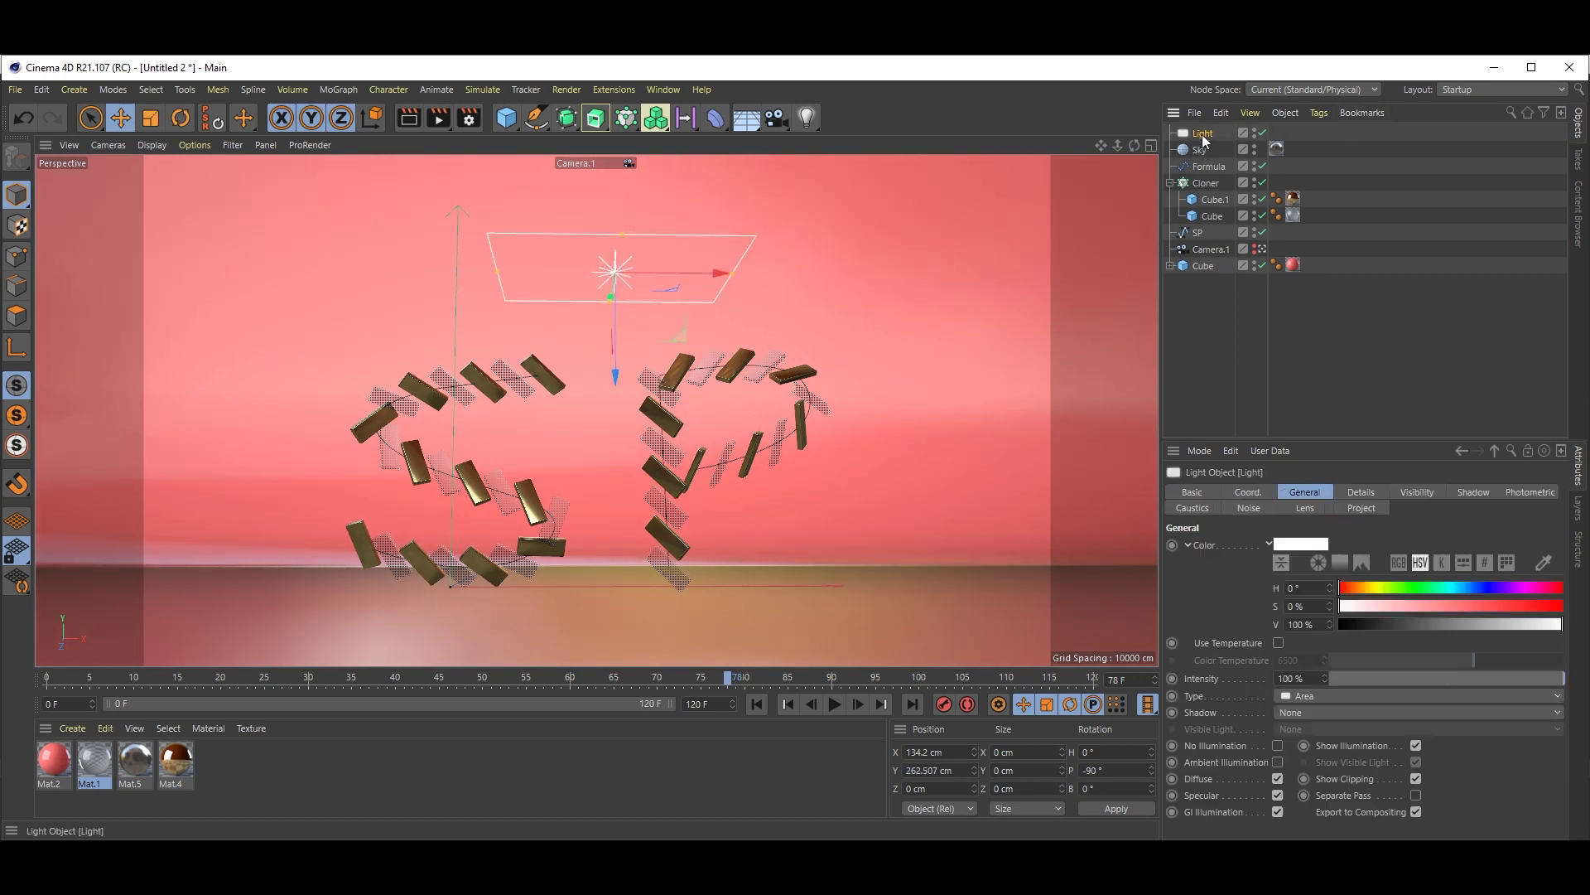
{"action": "left_click", "coordinate": [1361, 493]}
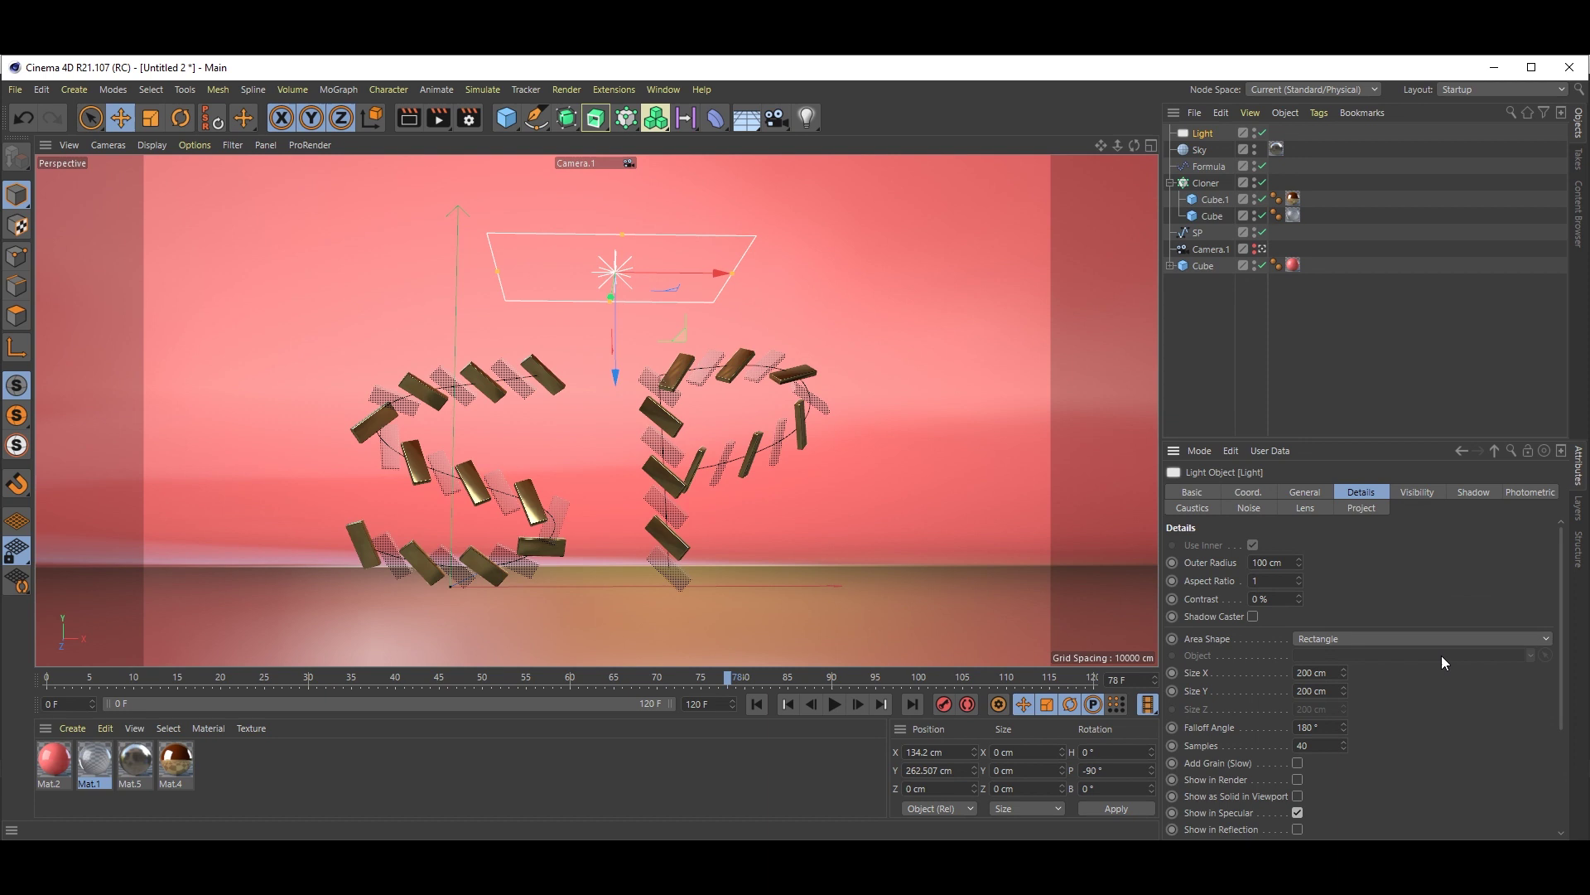
{"action": "scroll", "coordinate": [1443, 660], "scroll_direction": "down", "scroll_amount": 5}
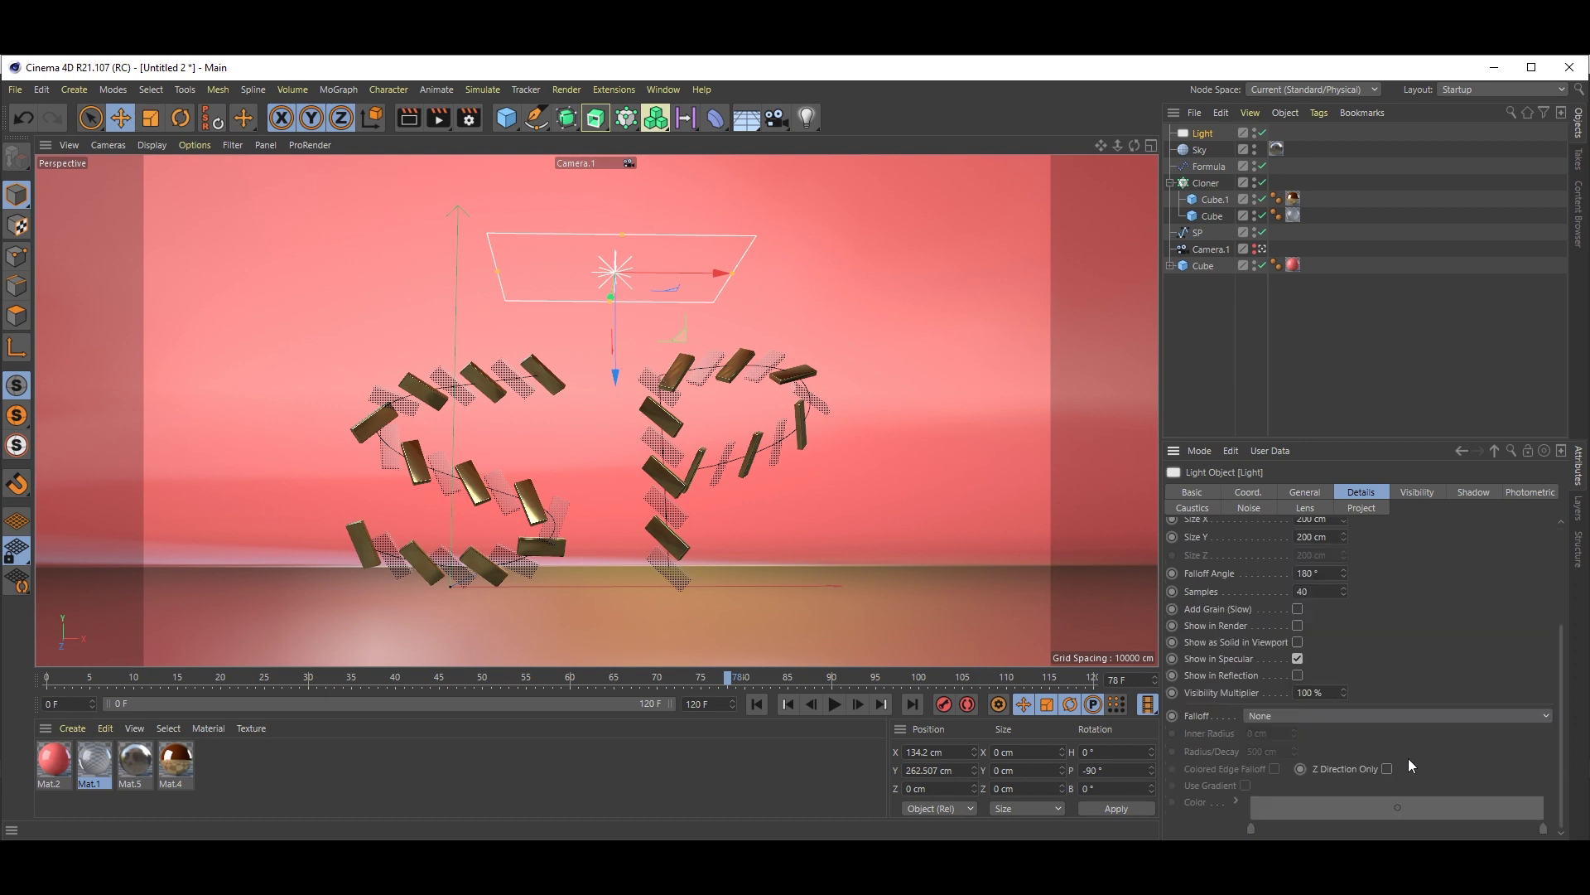
{"action": "left_click", "coordinate": [1303, 716]}
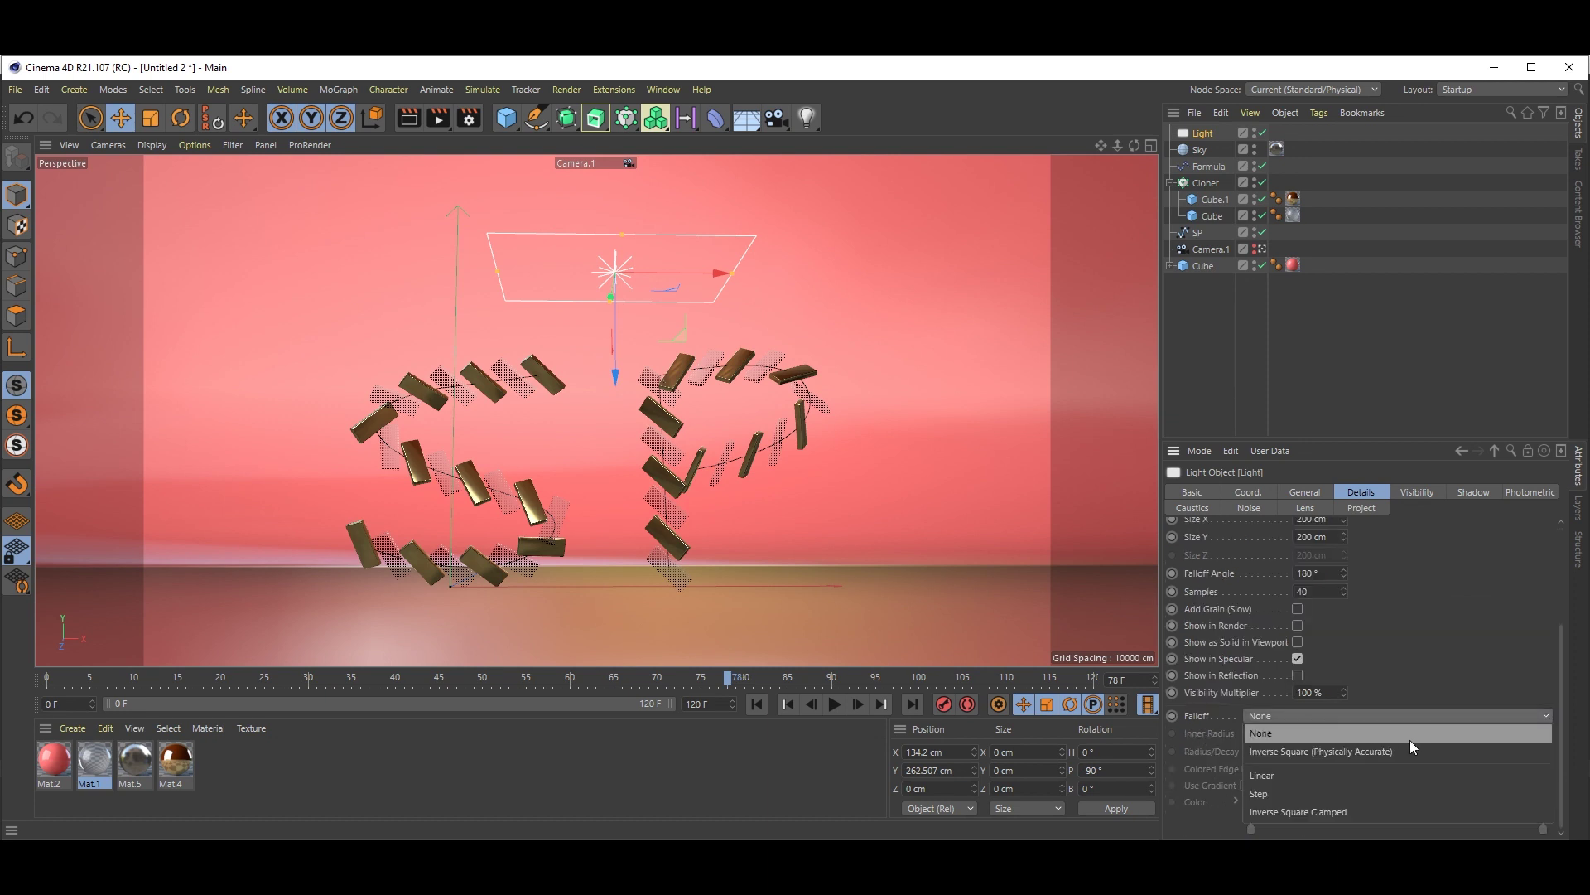
{"action": "left_click", "coordinate": [1339, 751]}
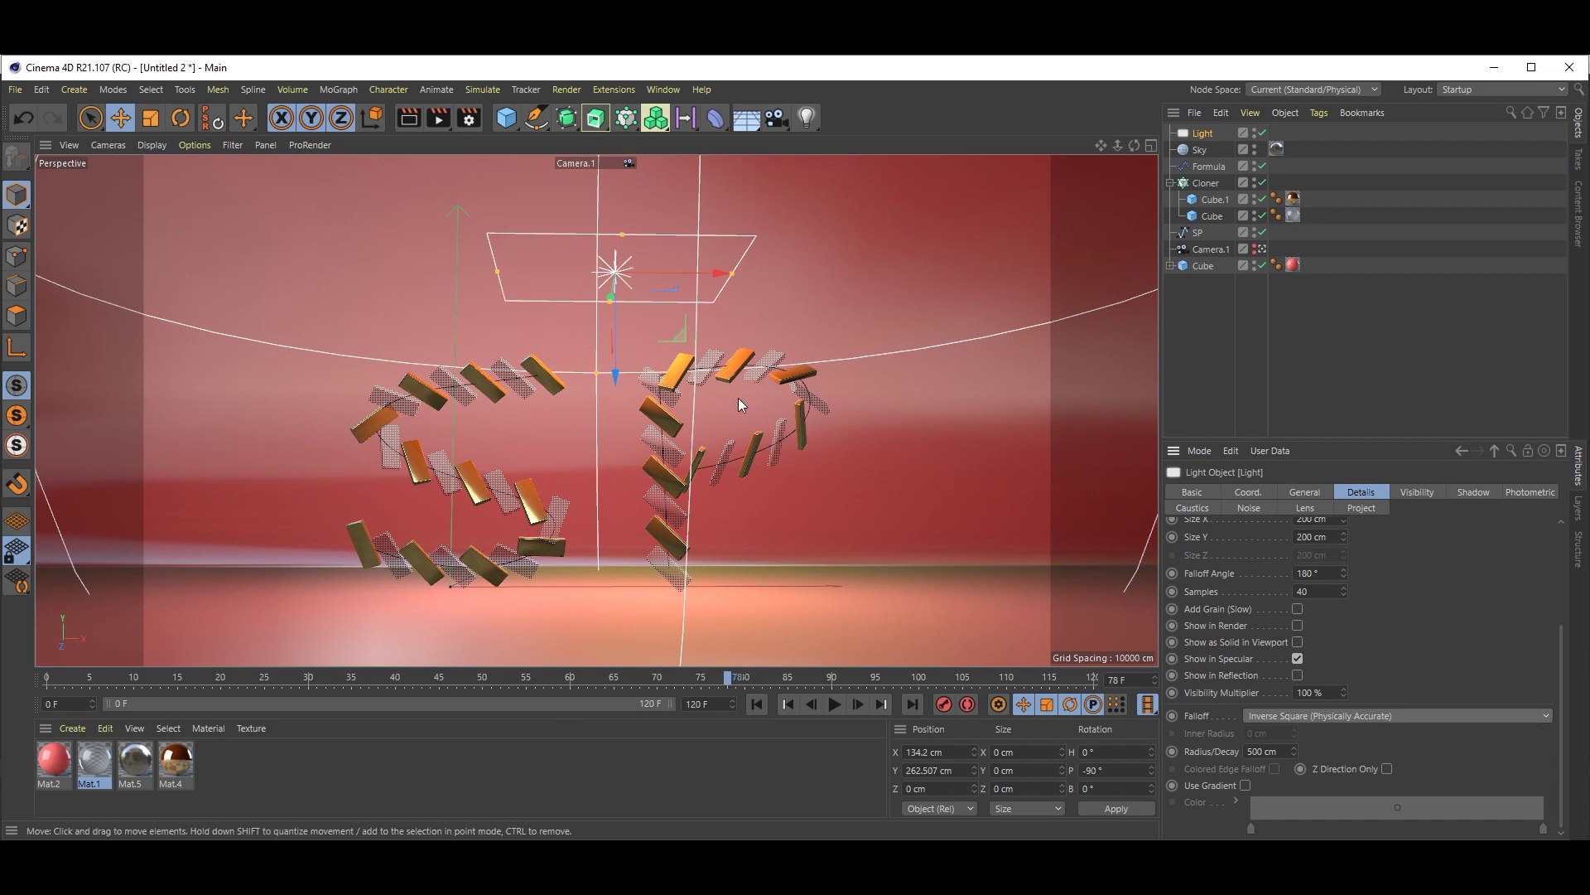
{"action": "left_click_drag", "start_coordinate": [615, 385], "coordinate": [615, 215]}
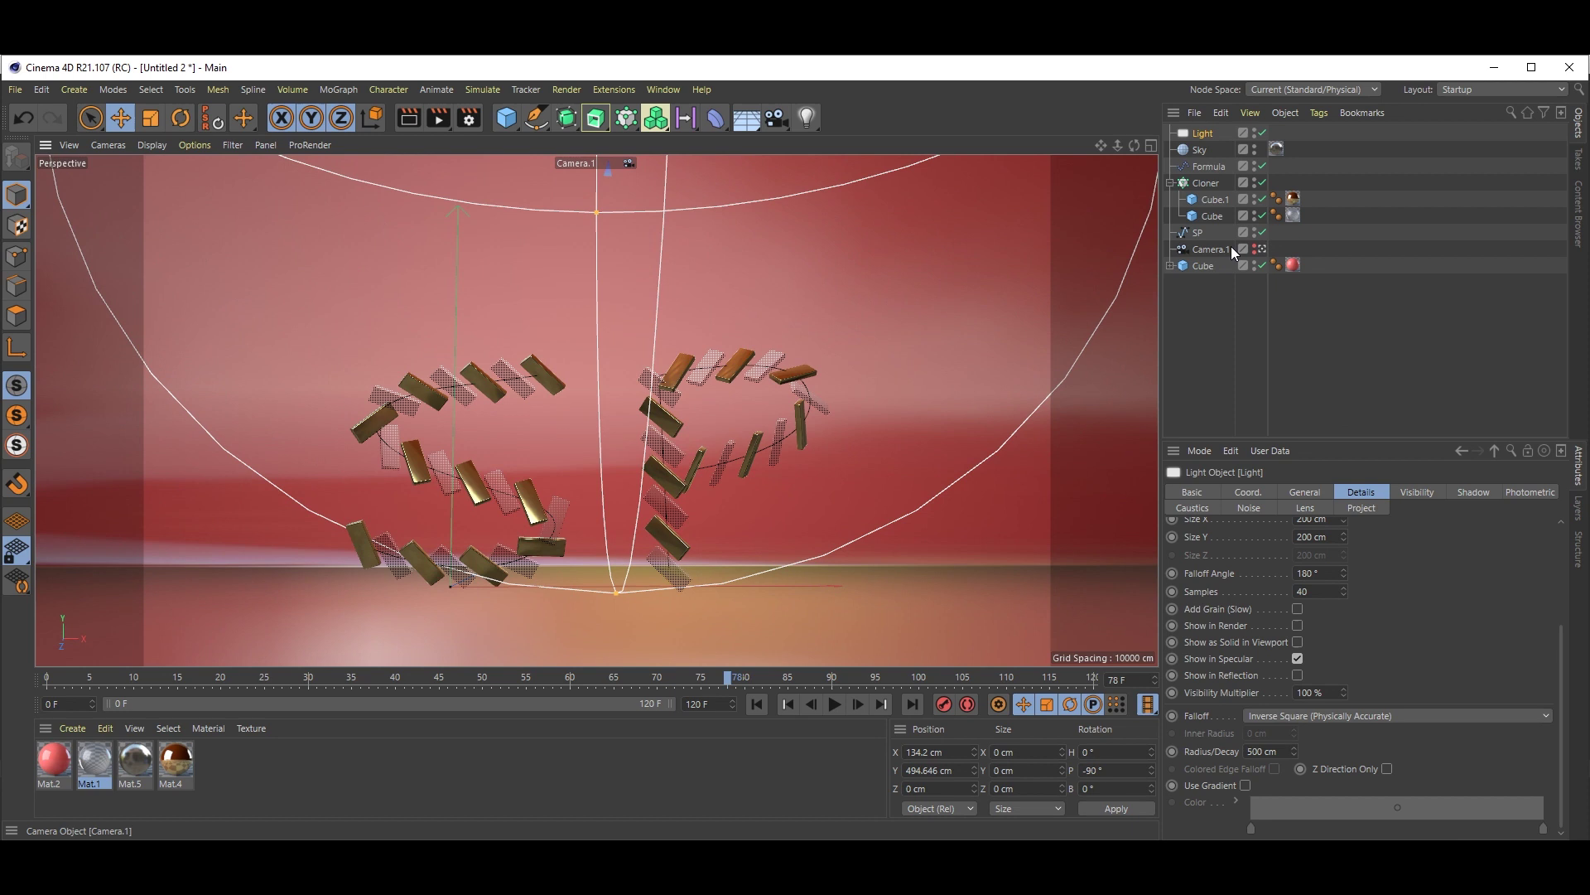
Switch the area light's shadow type to Area.
{"action": "left_click", "coordinate": [1475, 494]}
{"action": "left_click", "coordinate": [1261, 547]}
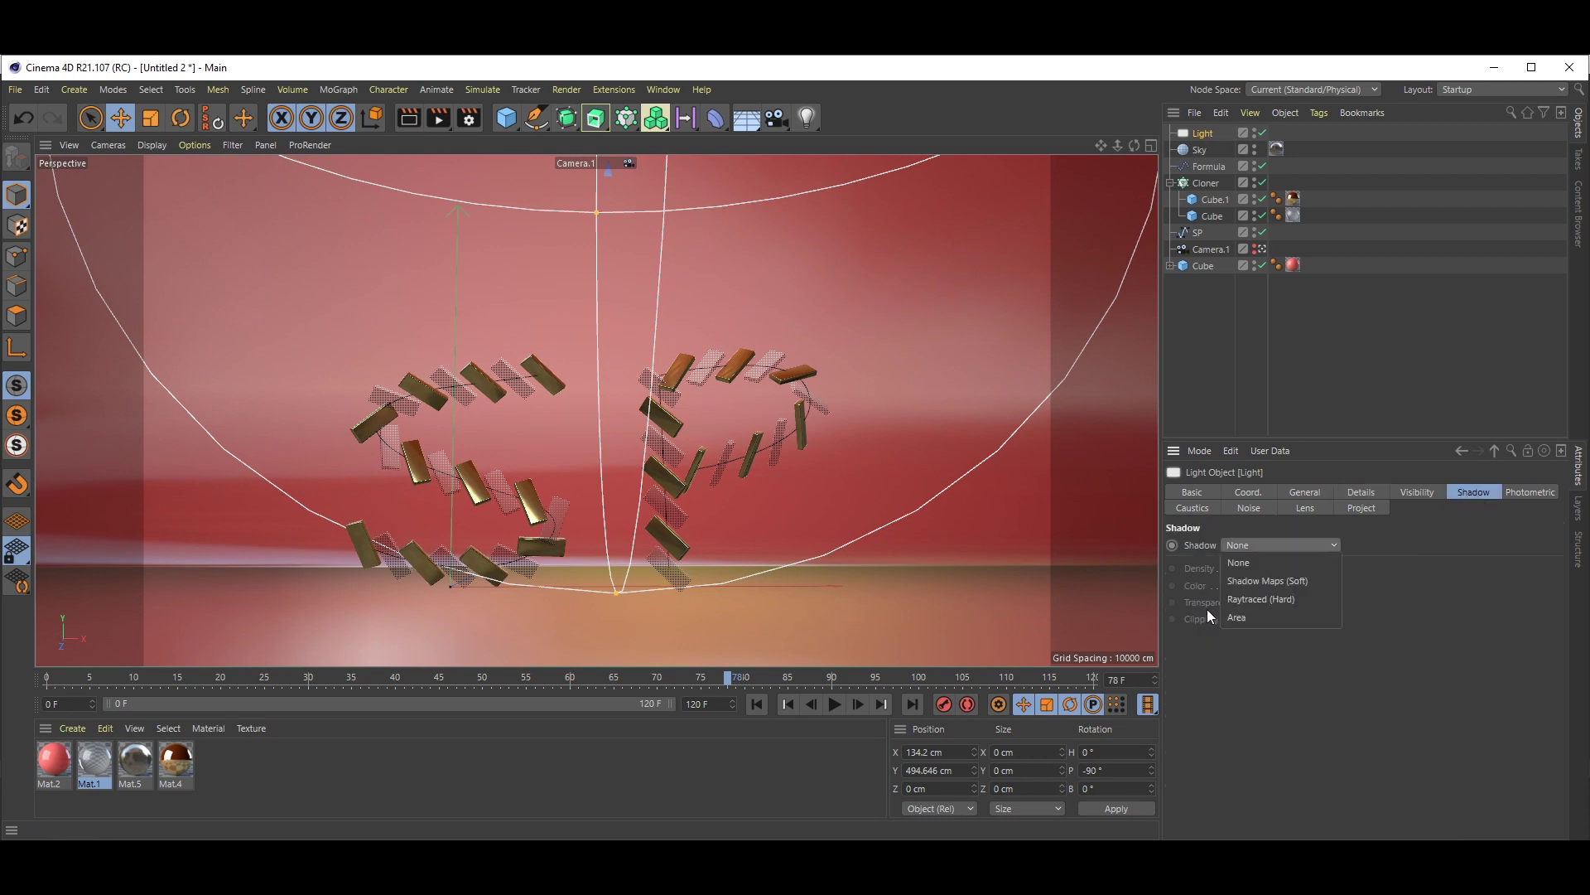
{"action": "left_click", "coordinate": [1239, 616]}
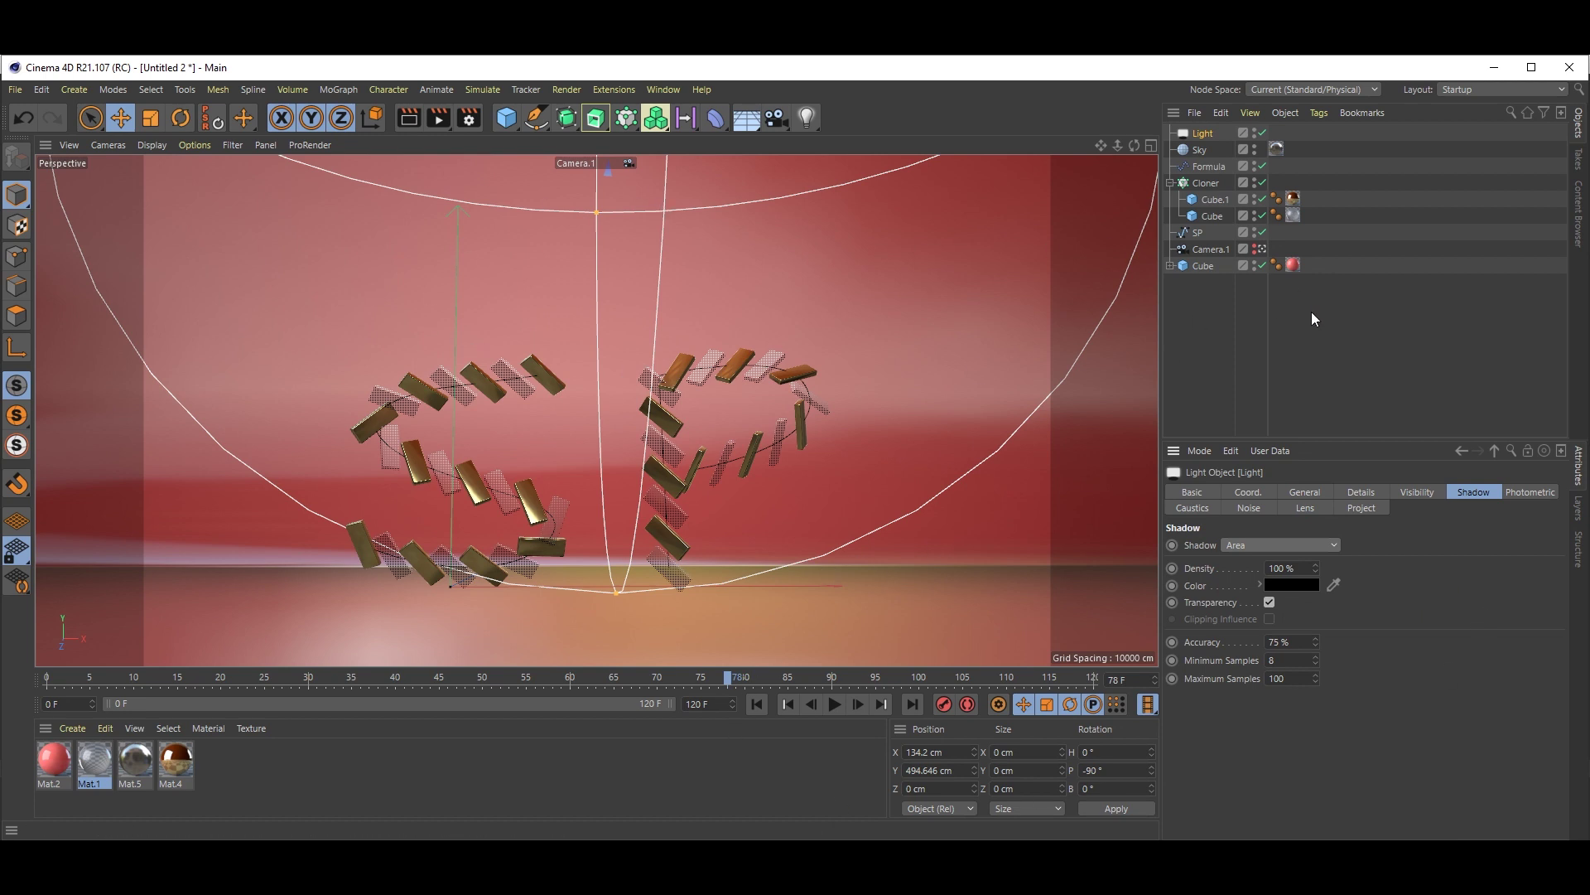
Play the clone animation from the start and stop it at frame 68.
{"action": "left_click", "coordinate": [755, 705]}
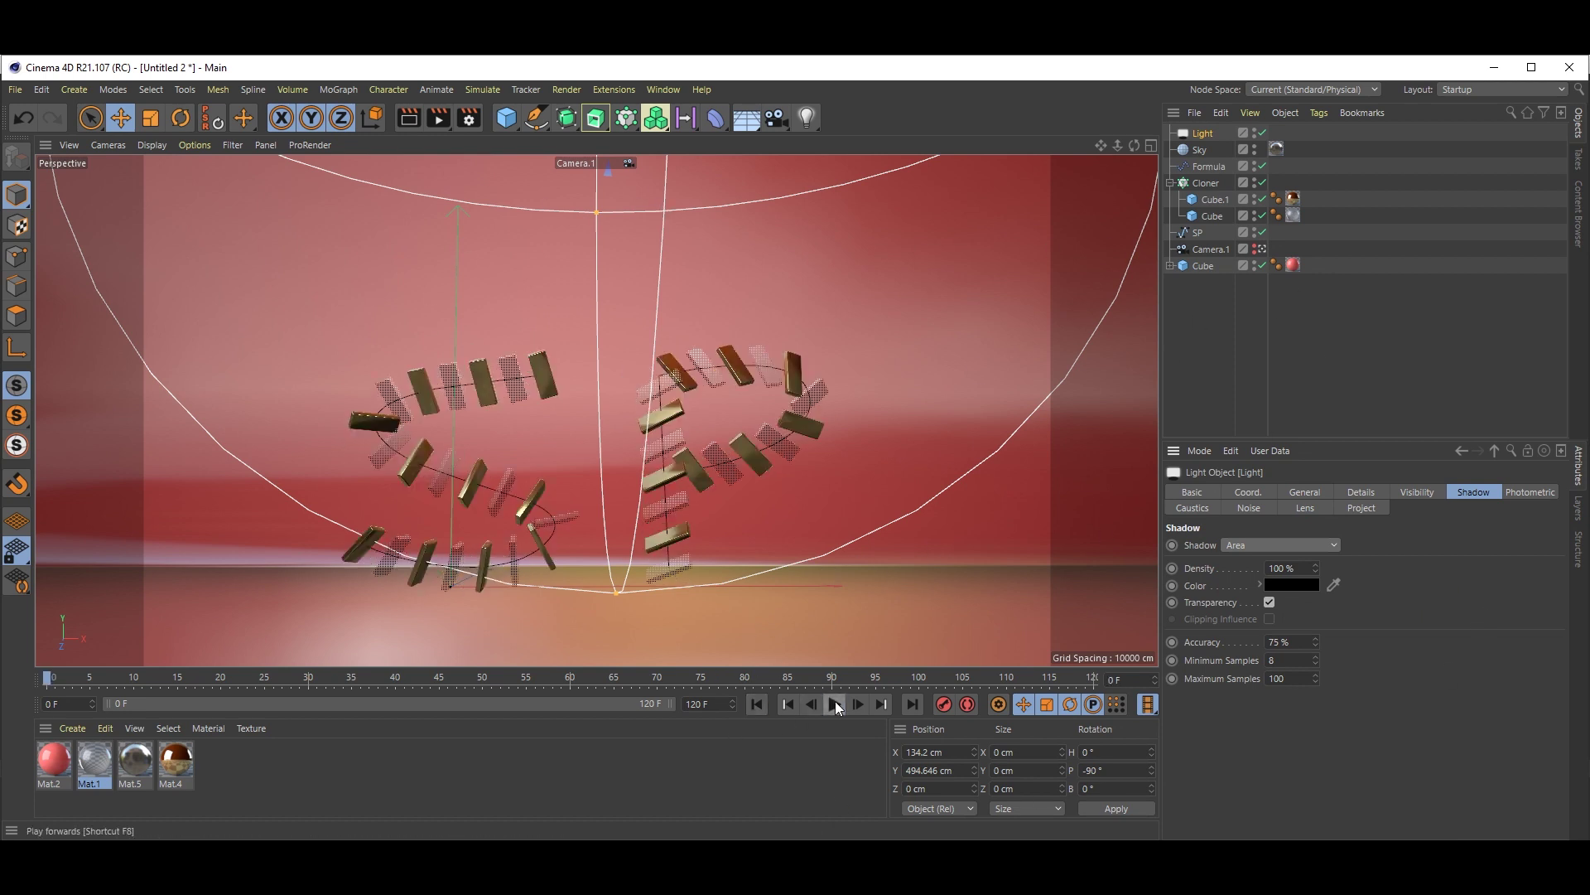
{"action": "left_click", "coordinate": [835, 704]}
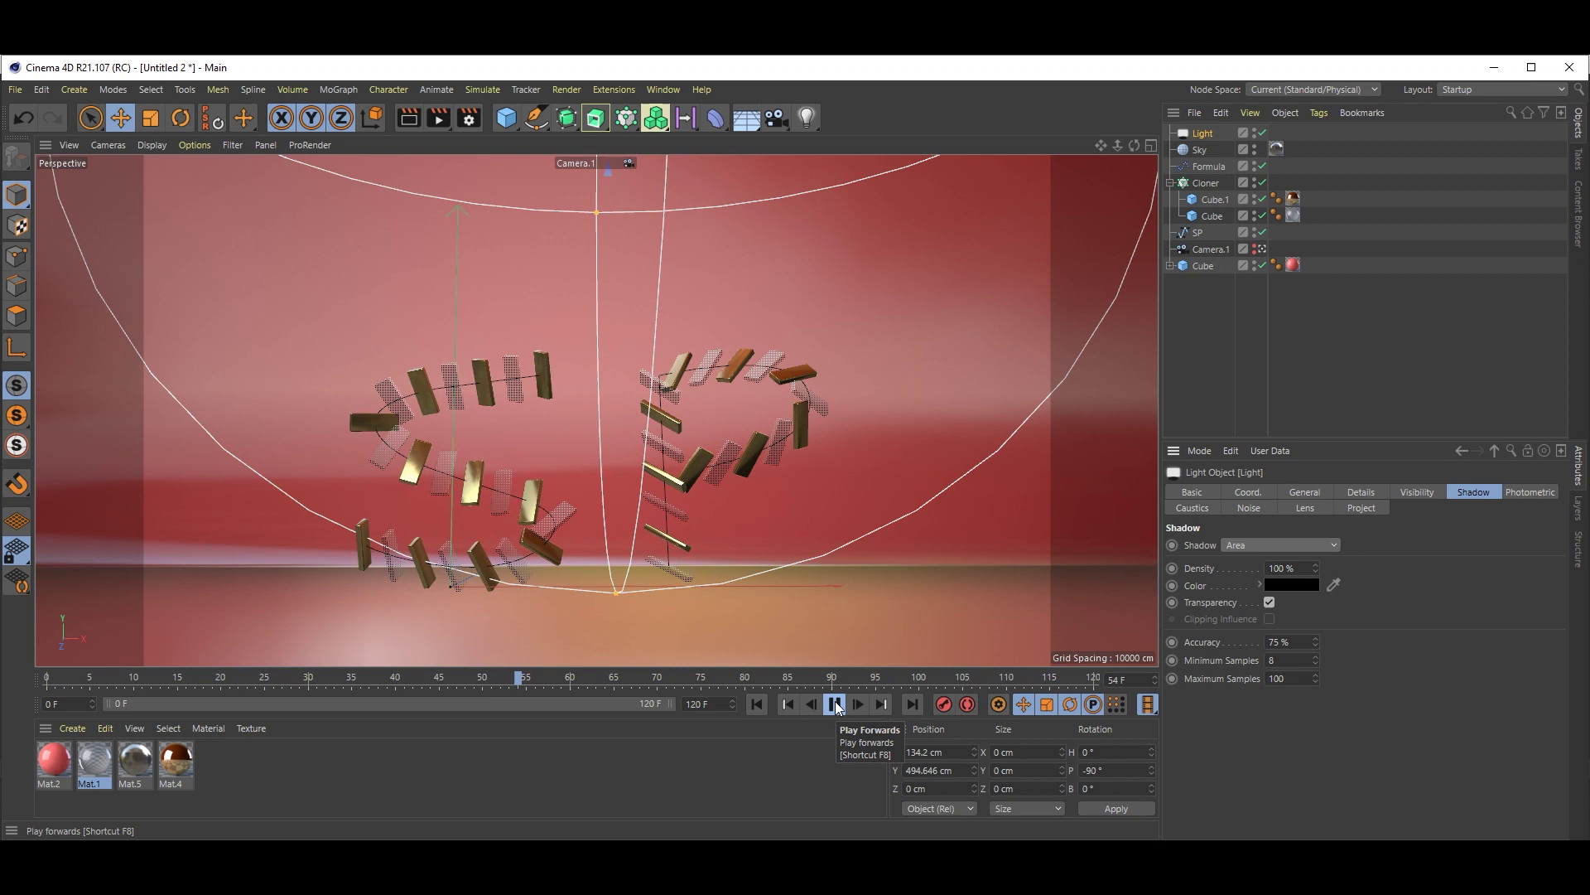
{"action": "left_click", "coordinate": [835, 704]}
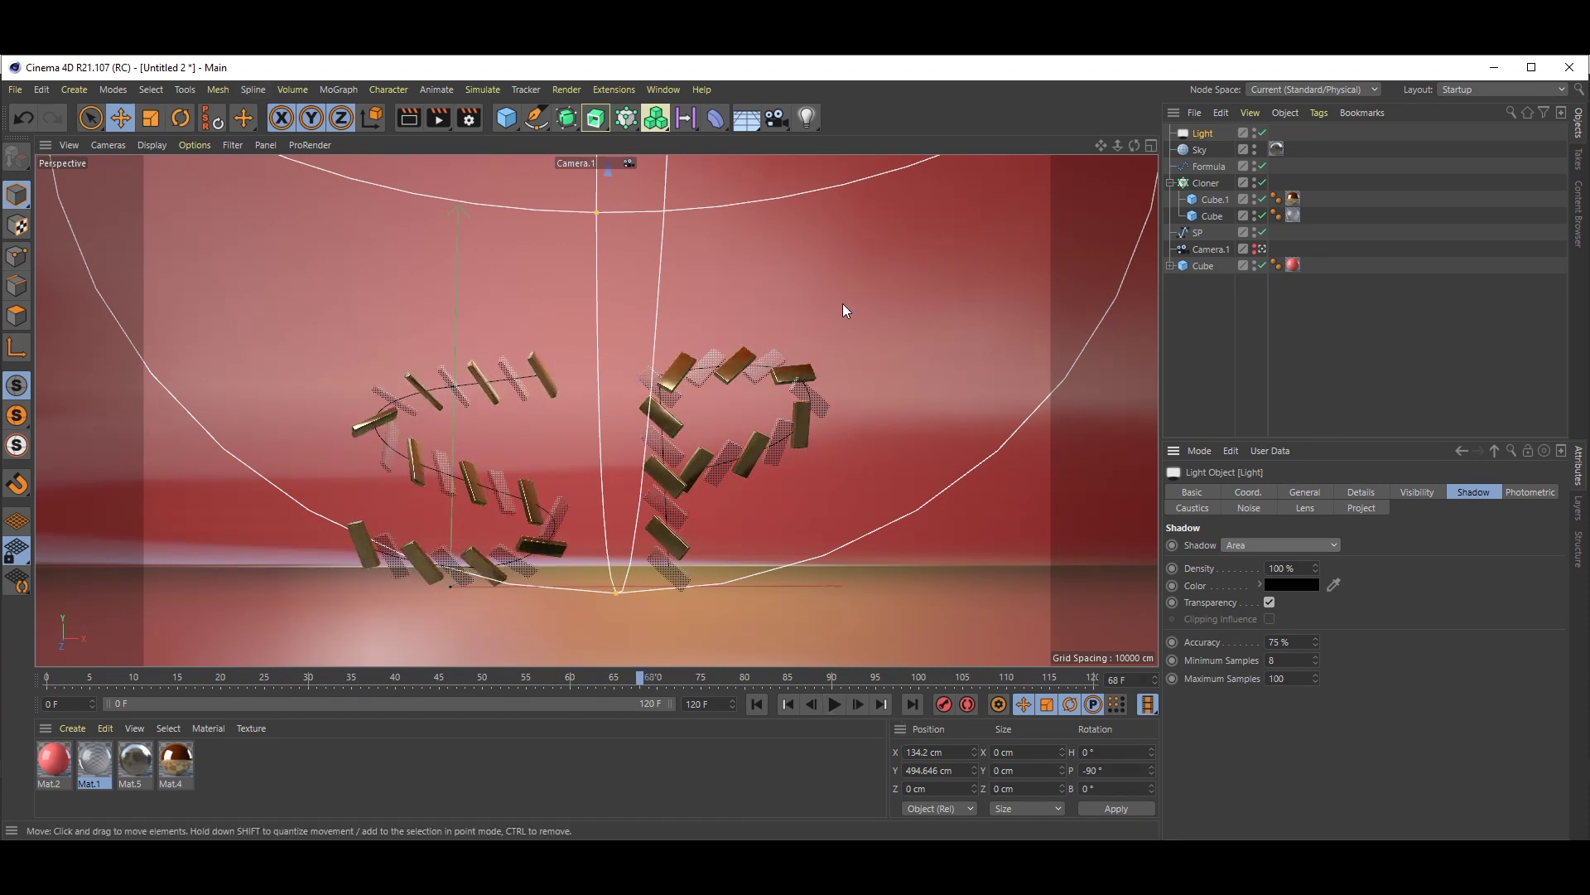
Select the Formula effector and show its Parameter tab with H 36° and P 180° rotation.
{"action": "left_click", "coordinate": [1203, 166]}
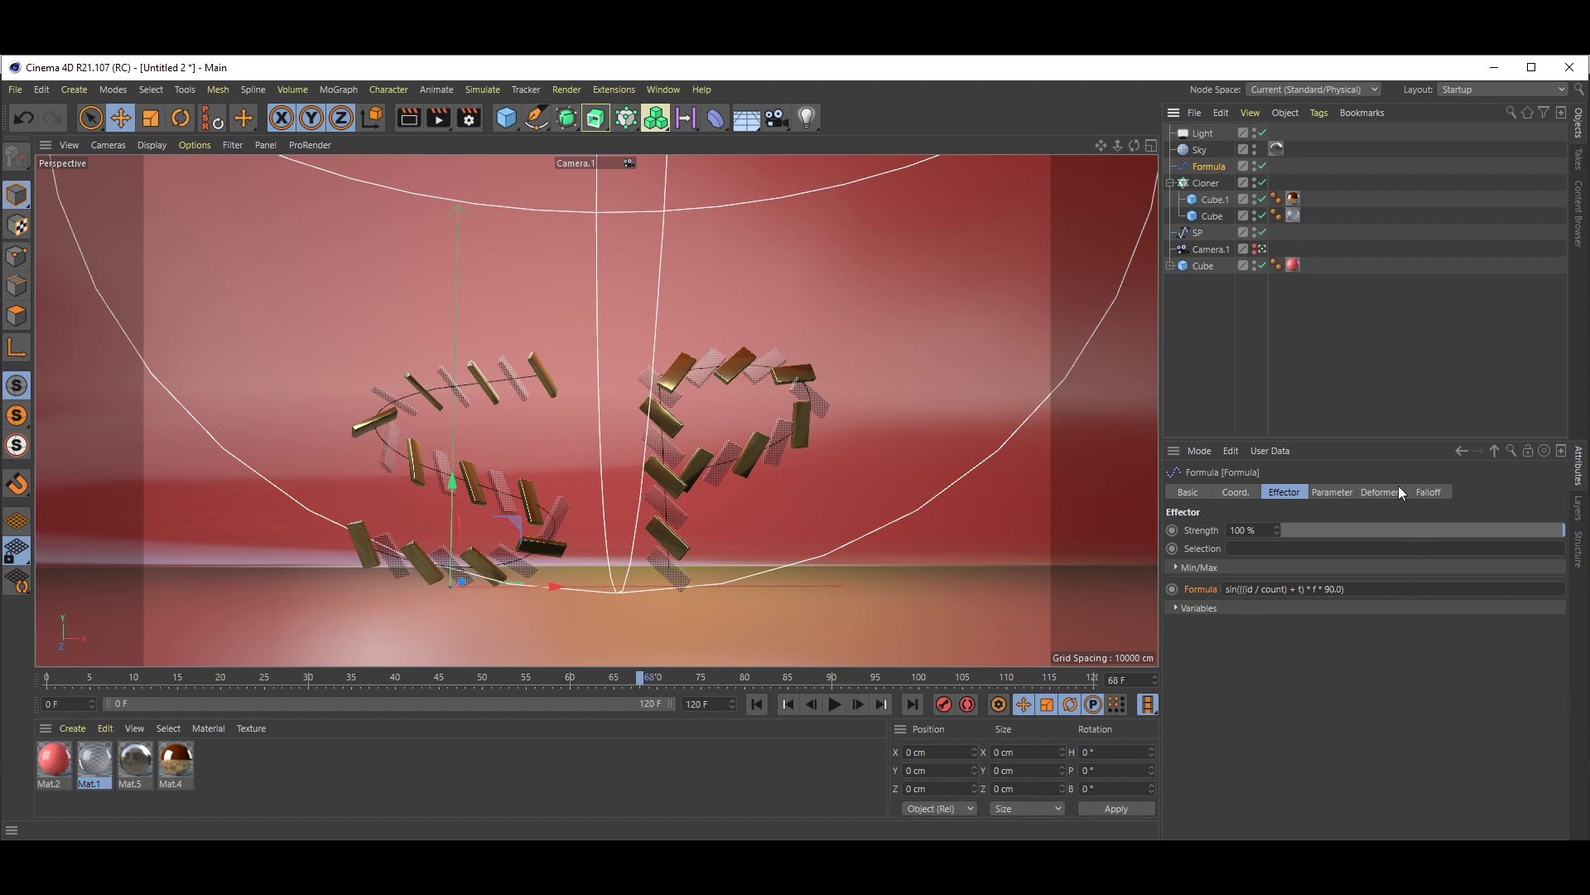
{"action": "left_click", "coordinate": [1391, 490]}
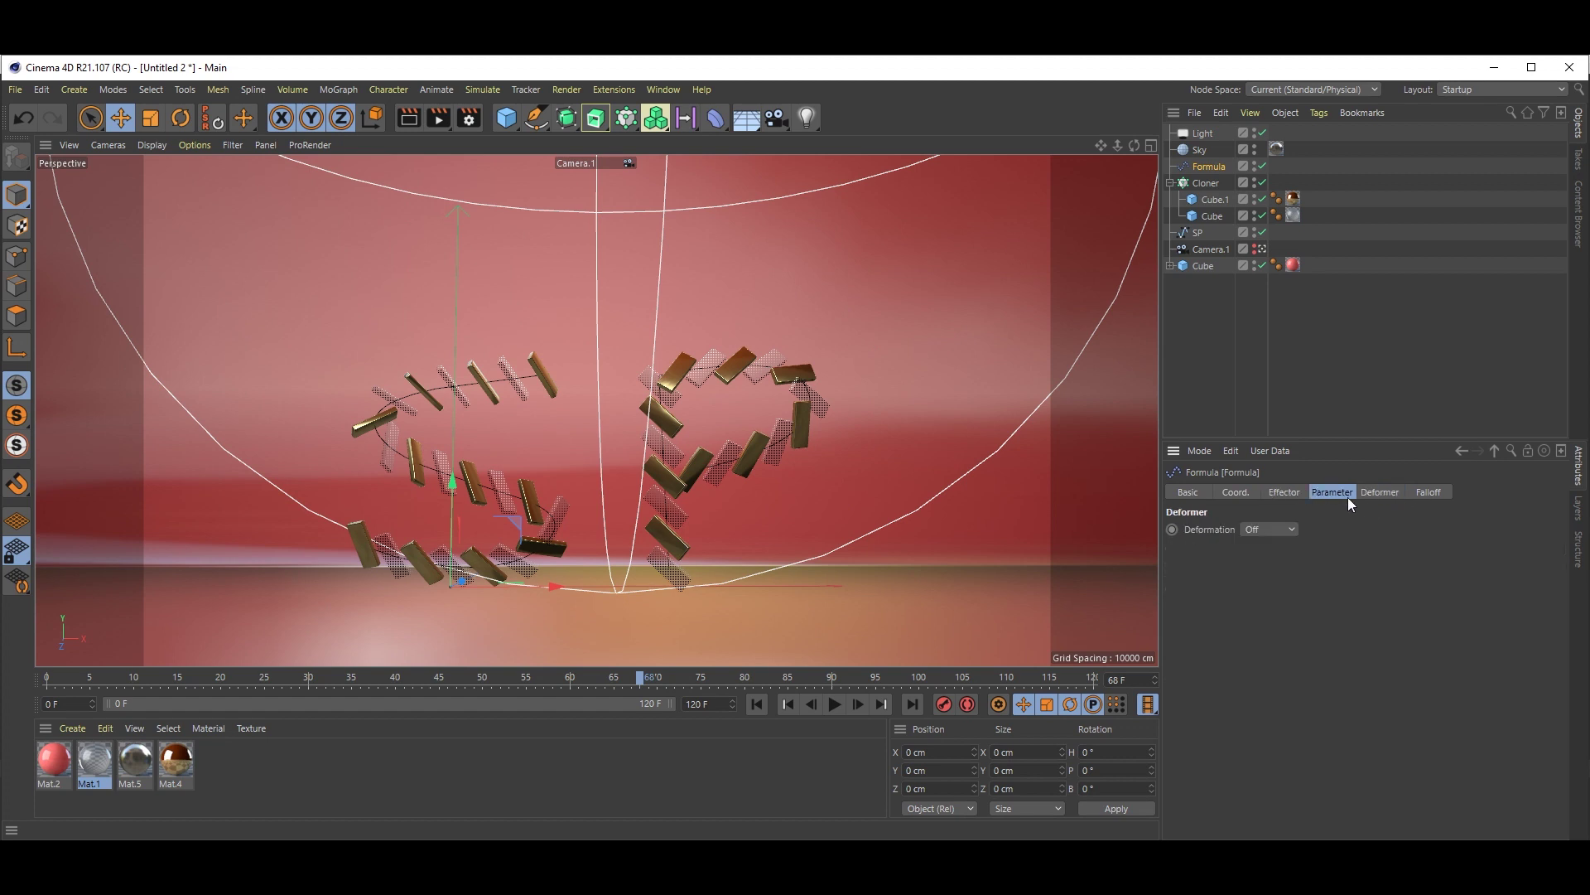
{"action": "left_click", "coordinate": [1348, 497]}
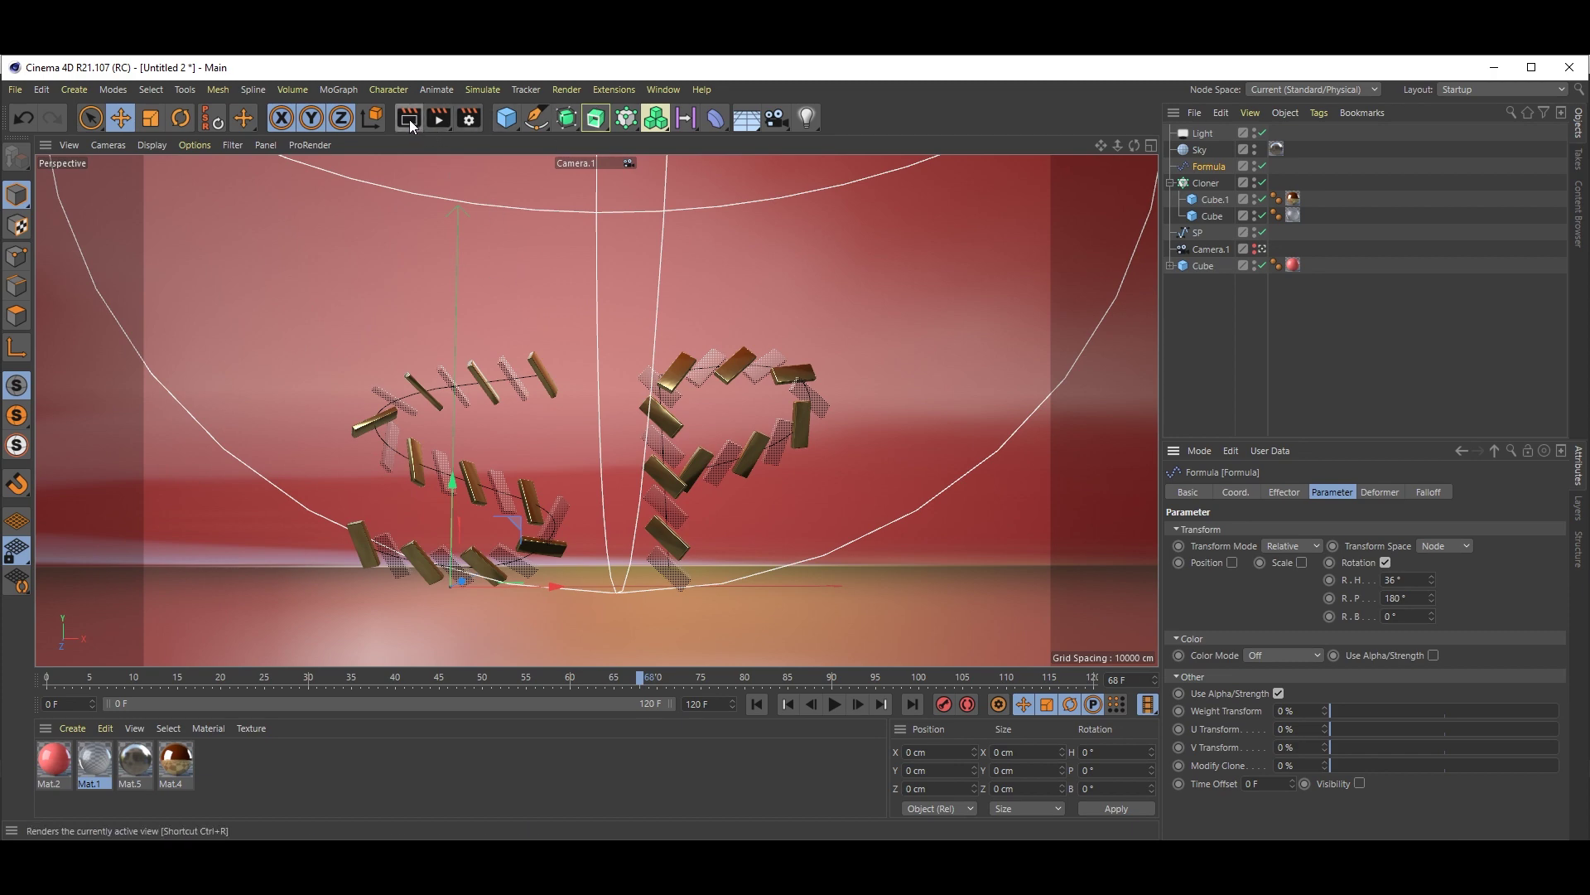
Start a render to the Picture Viewer, then close it and confirm stopping the render.
{"action": "left_click", "coordinate": [437, 121]}
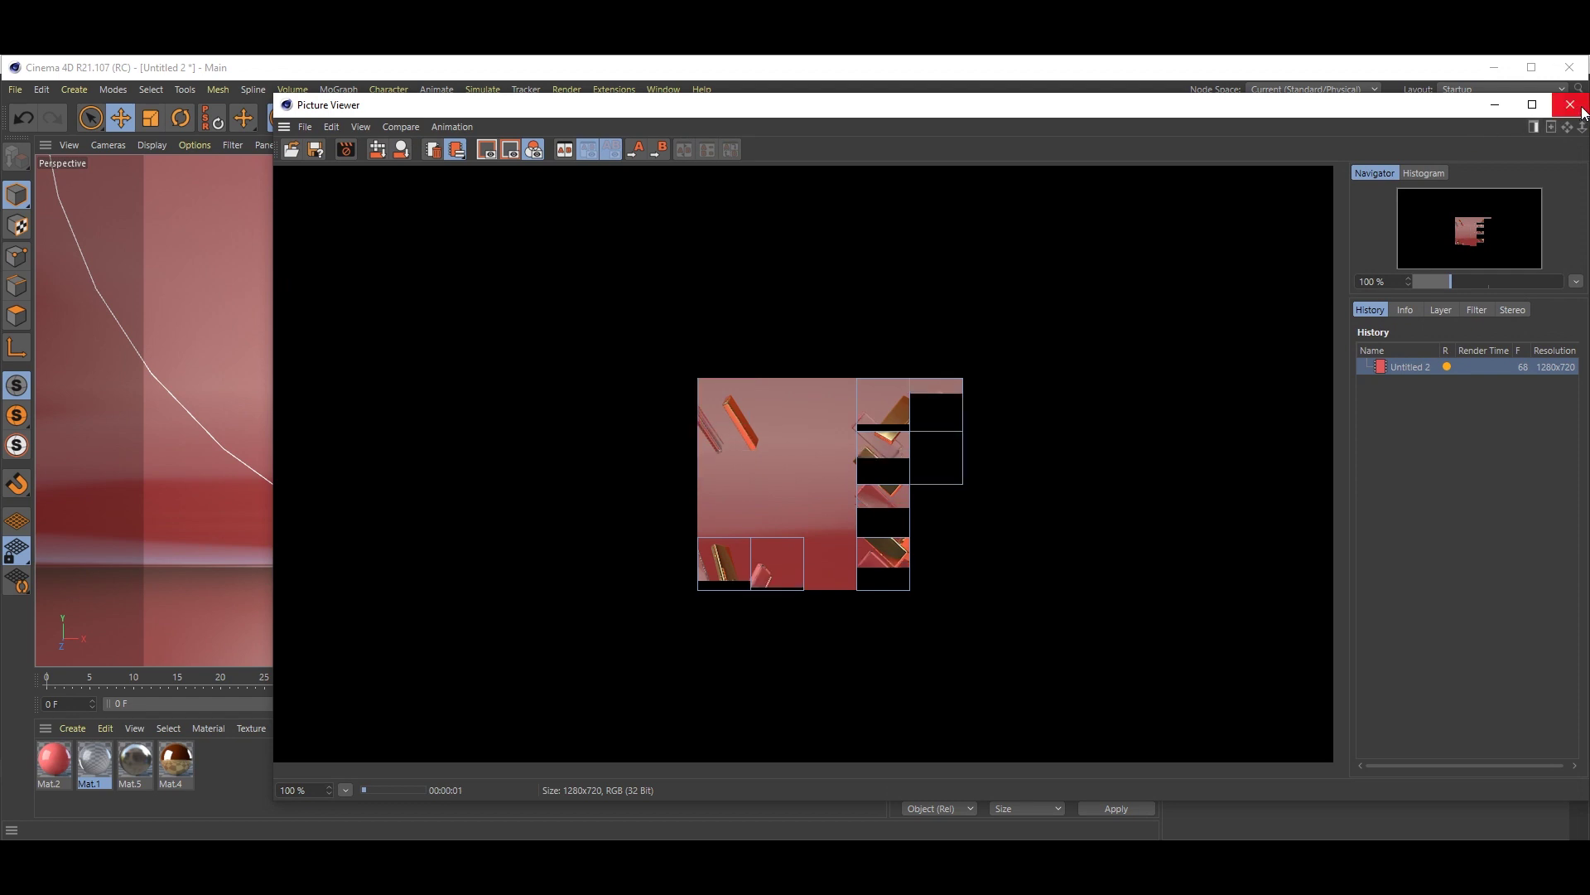
{"action": "left_click", "coordinate": [1571, 104]}
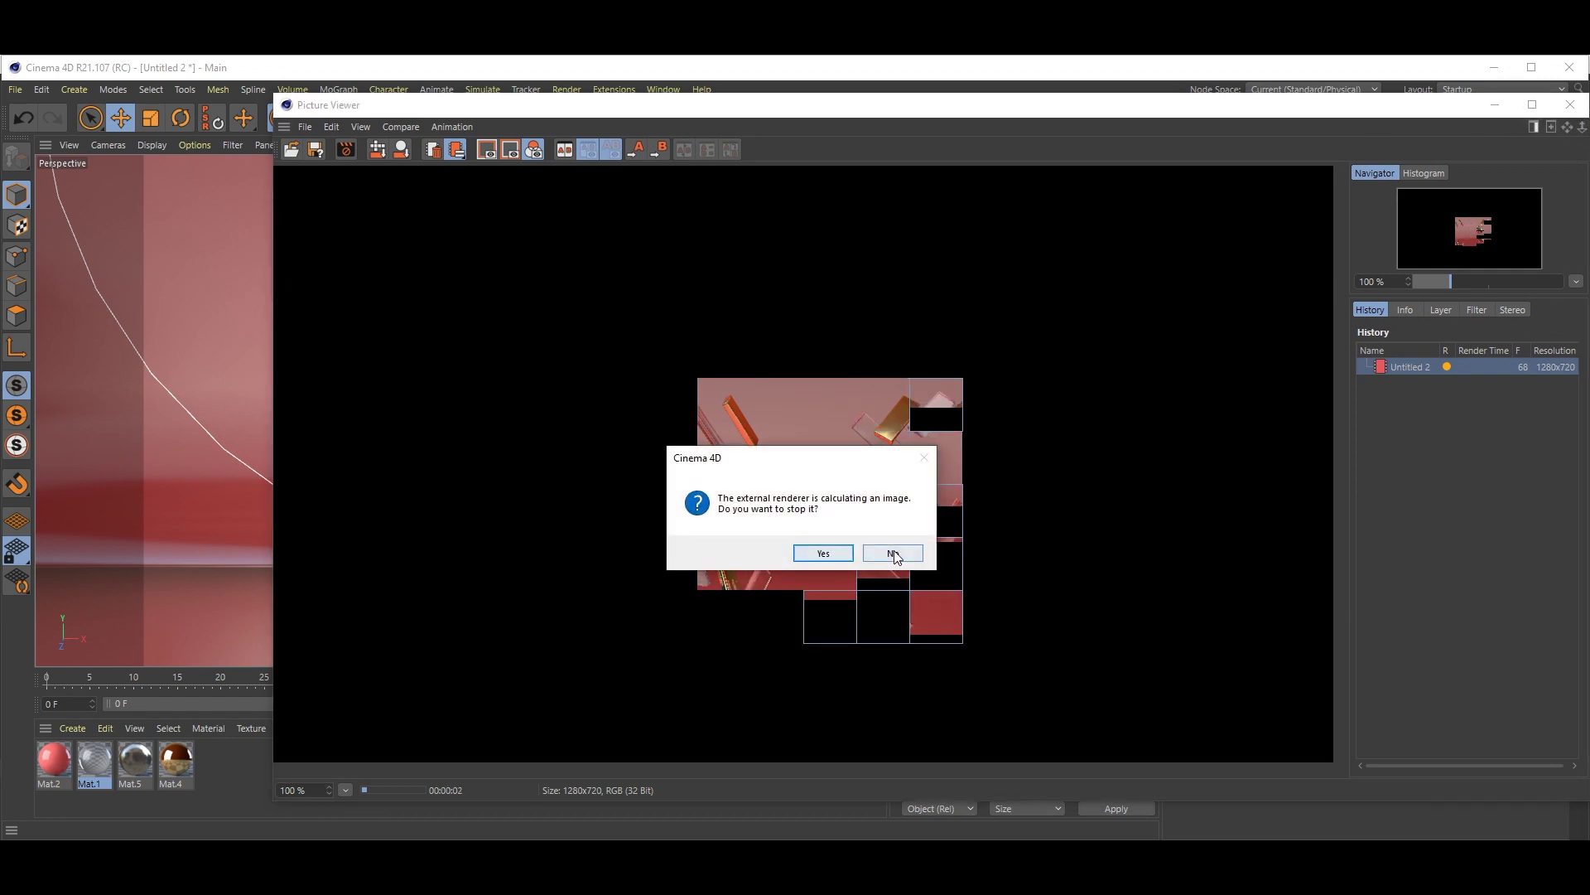
{"action": "left_click", "coordinate": [824, 553]}
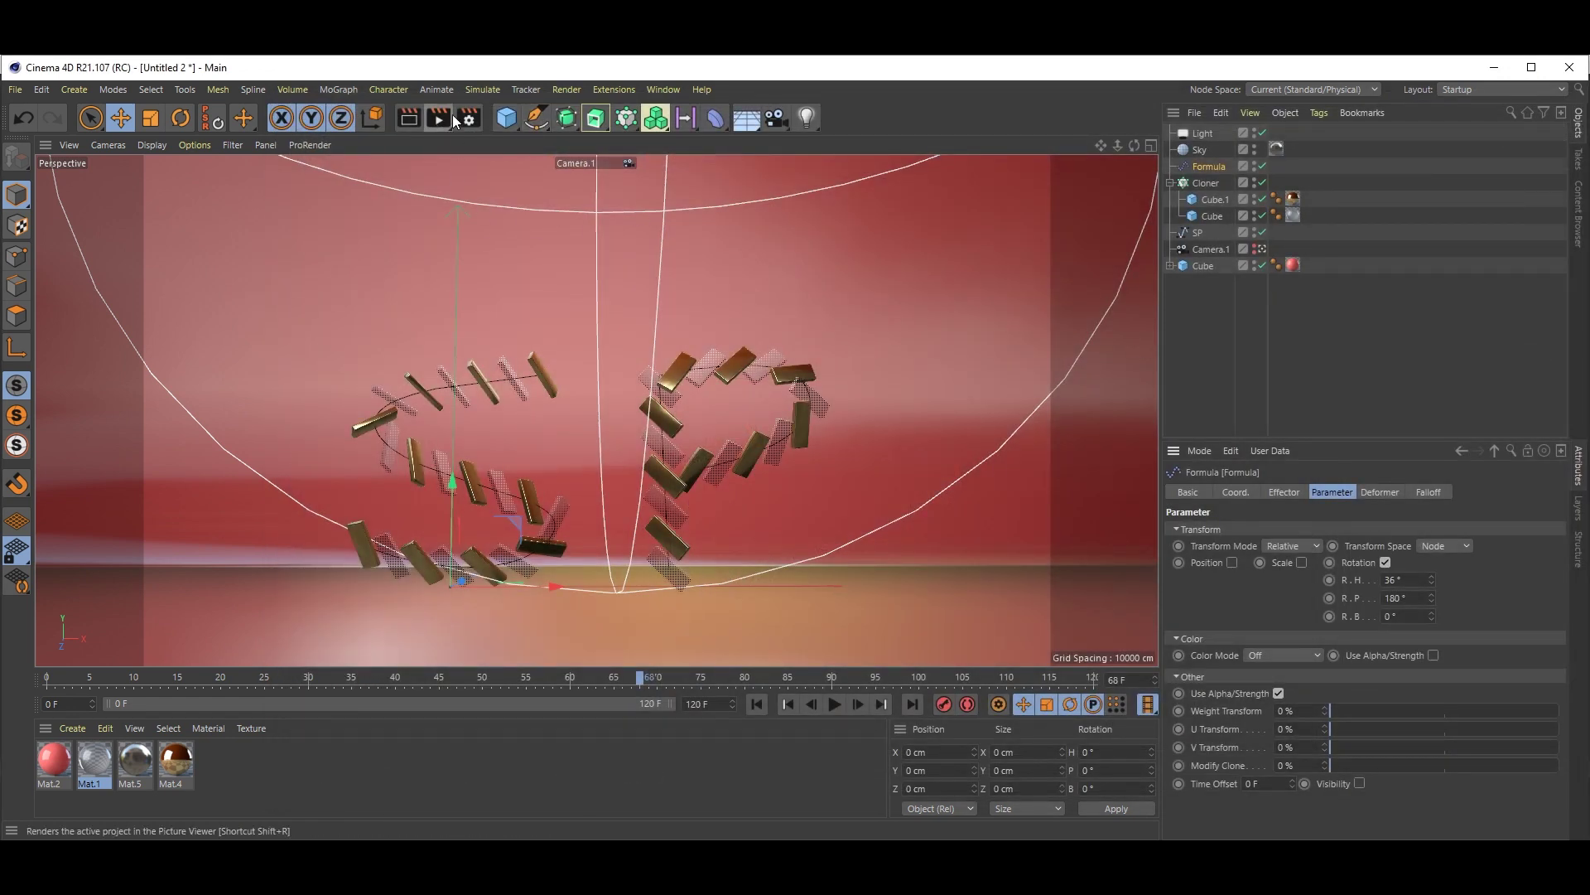
In Render Settings, set Anti-Aliasing to Best and add the Global Illumination effect.
{"action": "left_click", "coordinate": [469, 118]}
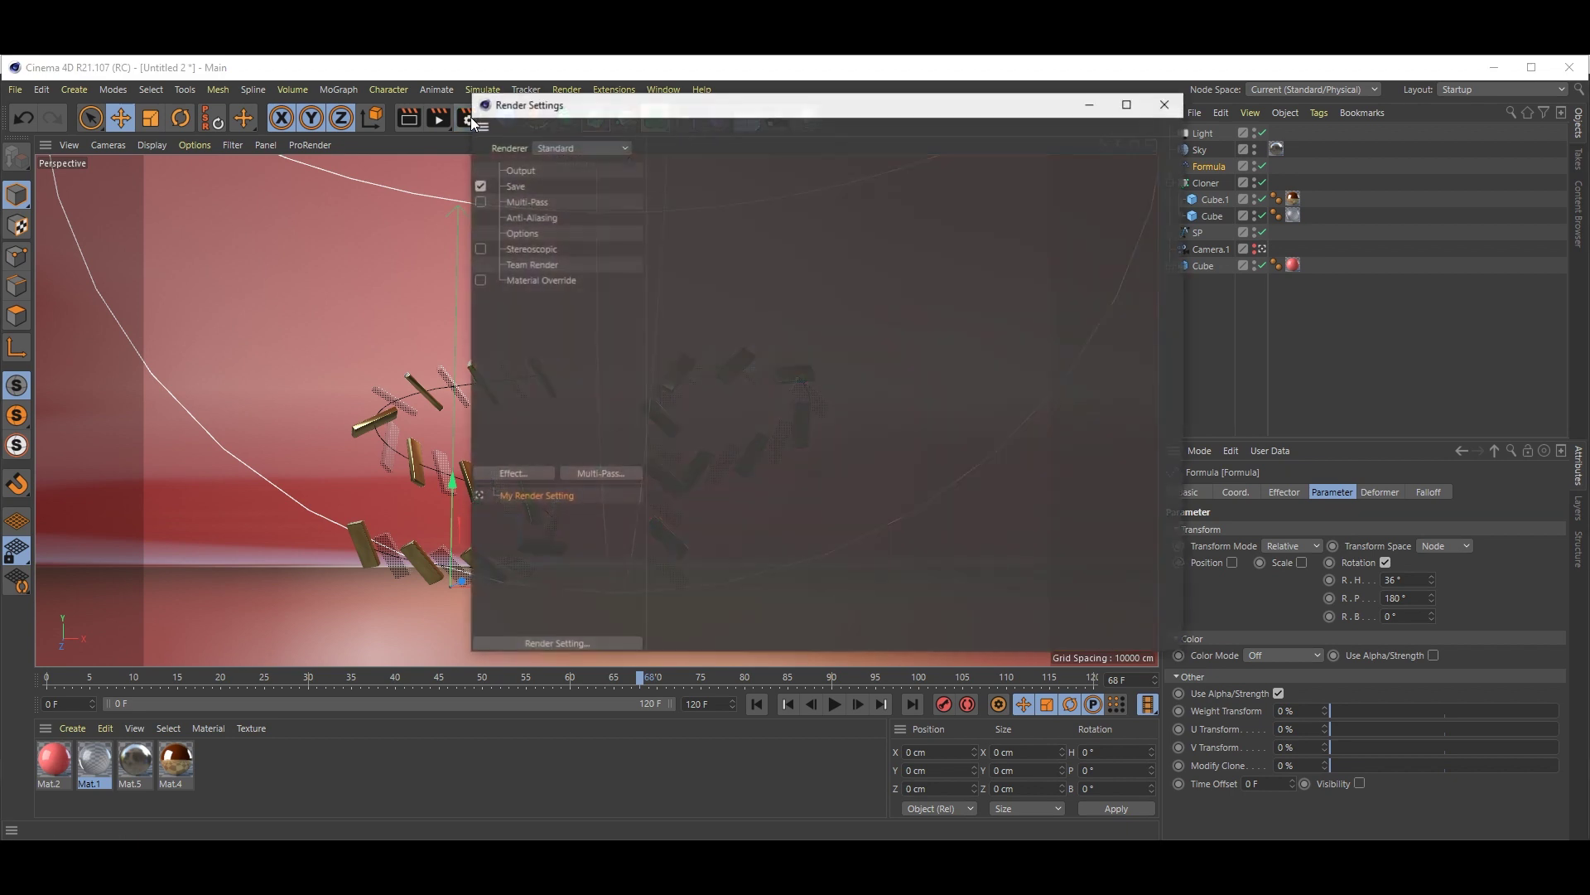
{"action": "left_click", "coordinate": [532, 219]}
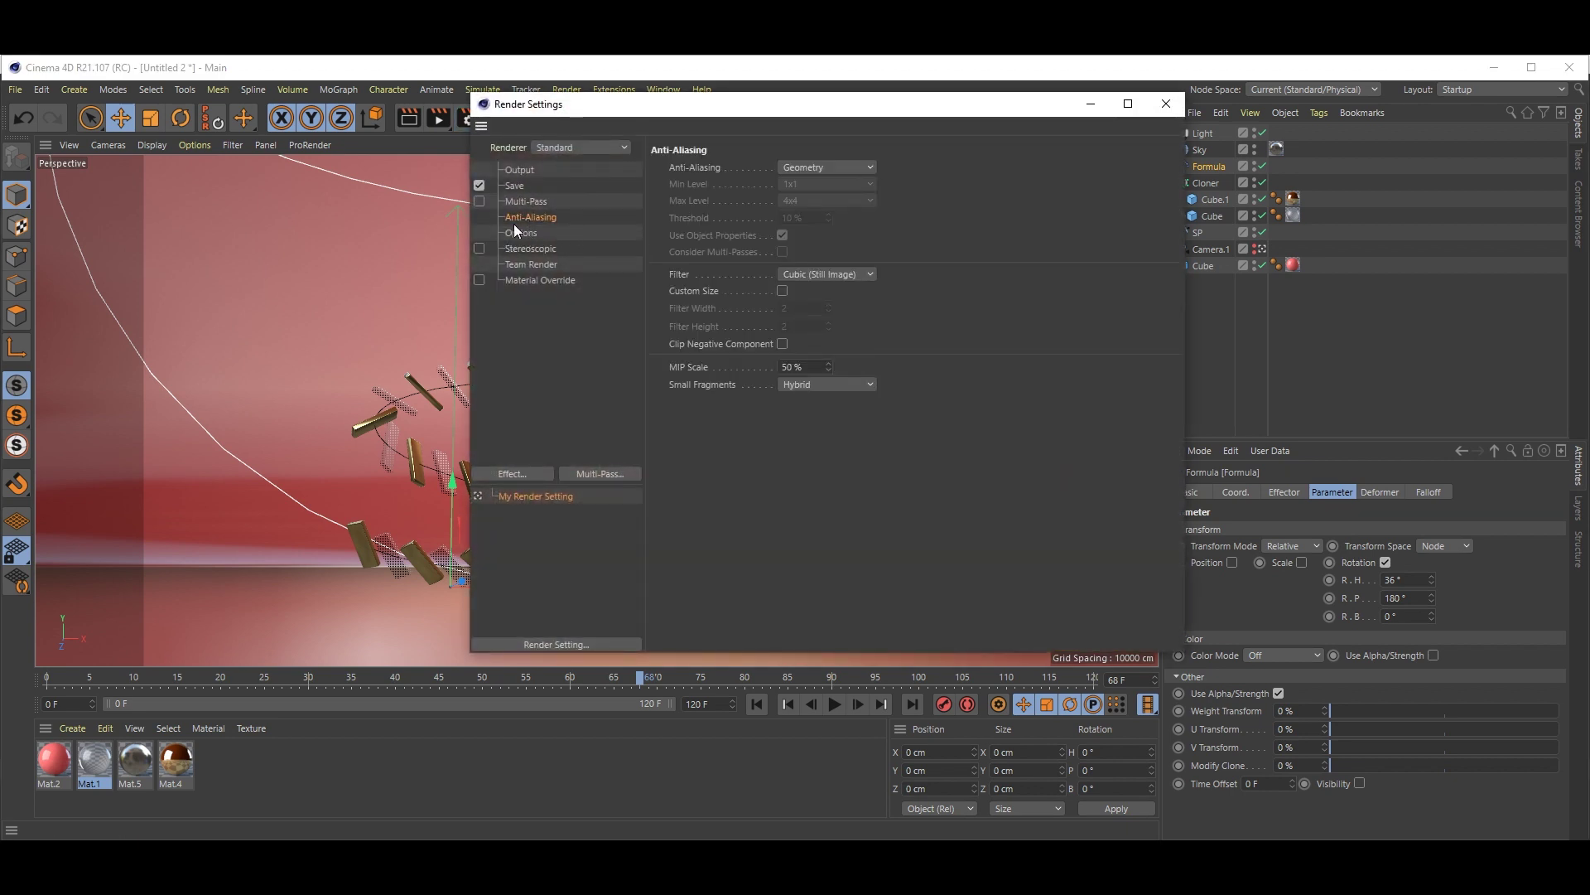
{"action": "left_click", "coordinate": [843, 167]}
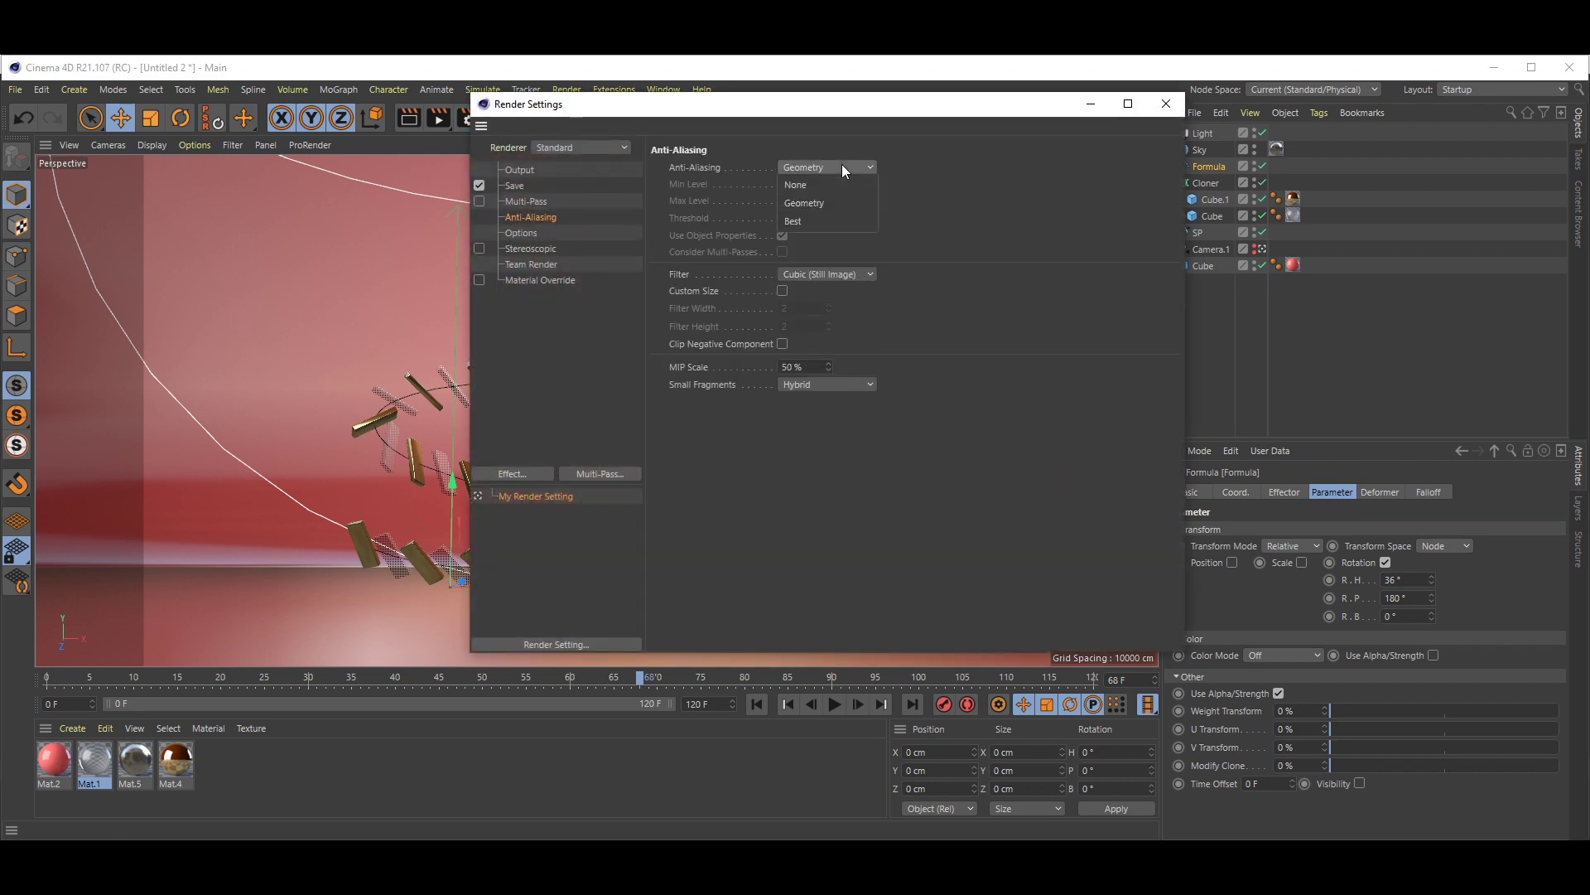
{"action": "left_click", "coordinate": [812, 220]}
{"action": "left_click", "coordinate": [530, 473]}
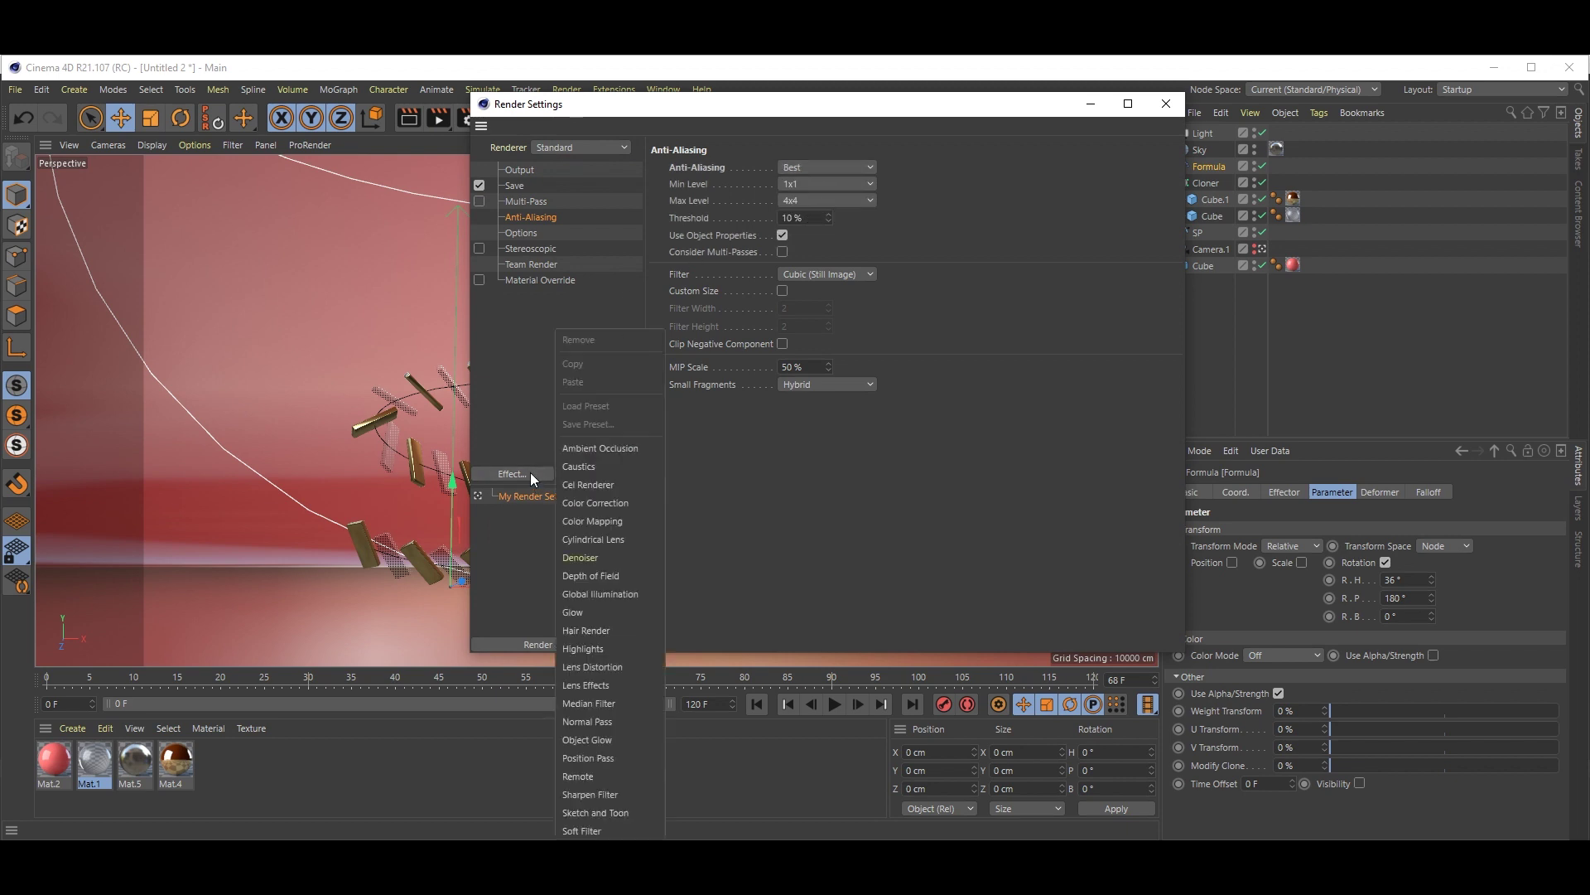
{"action": "left_click", "coordinate": [613, 593]}
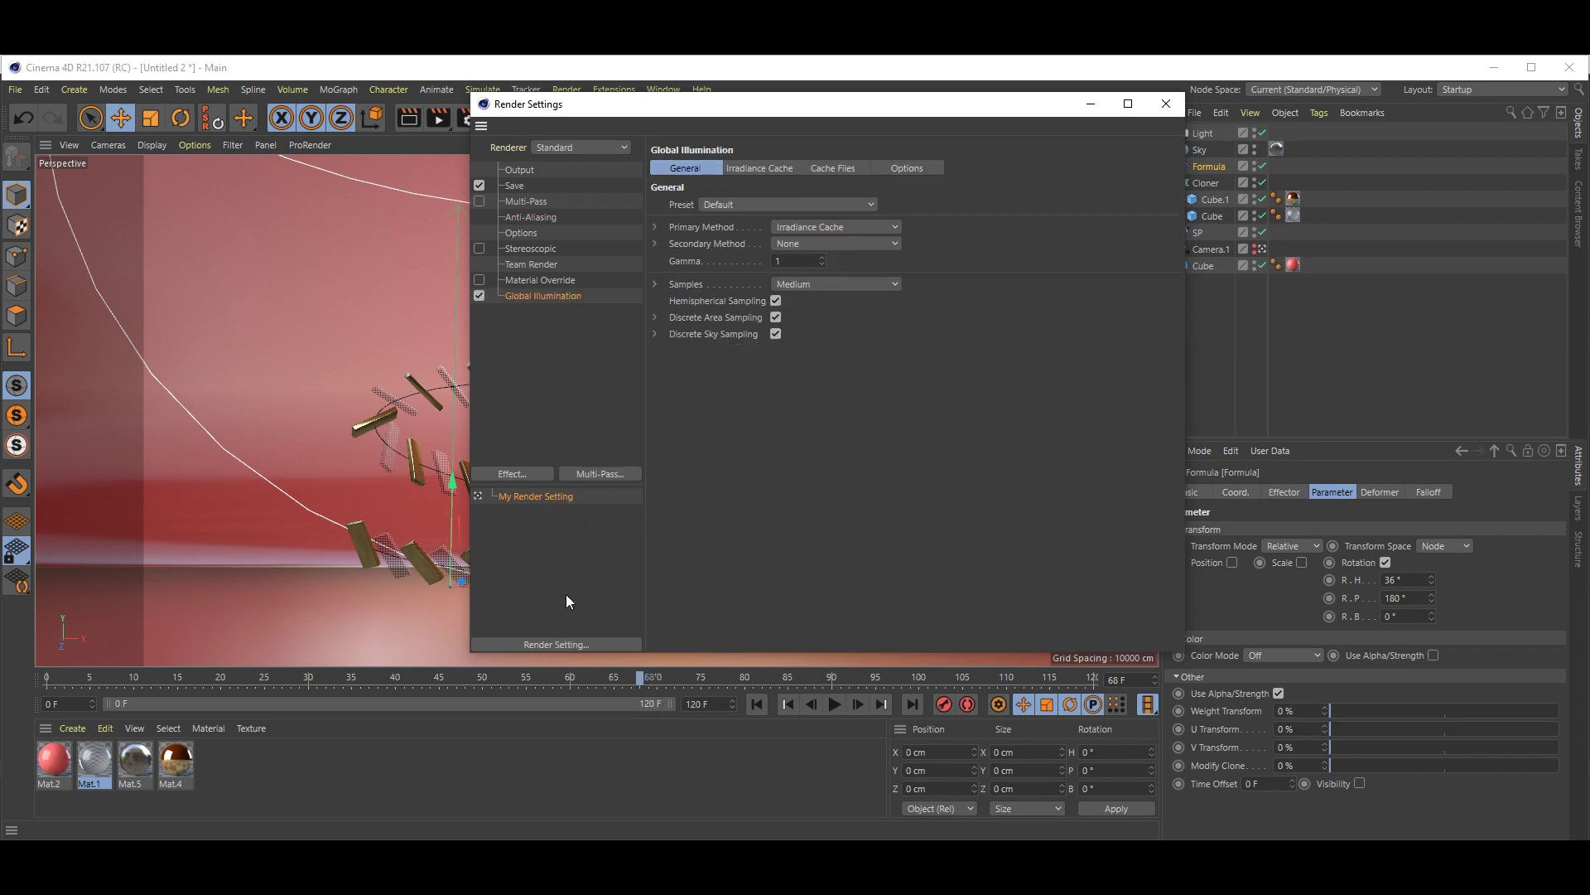
{"action": "left_click", "coordinate": [1167, 105]}
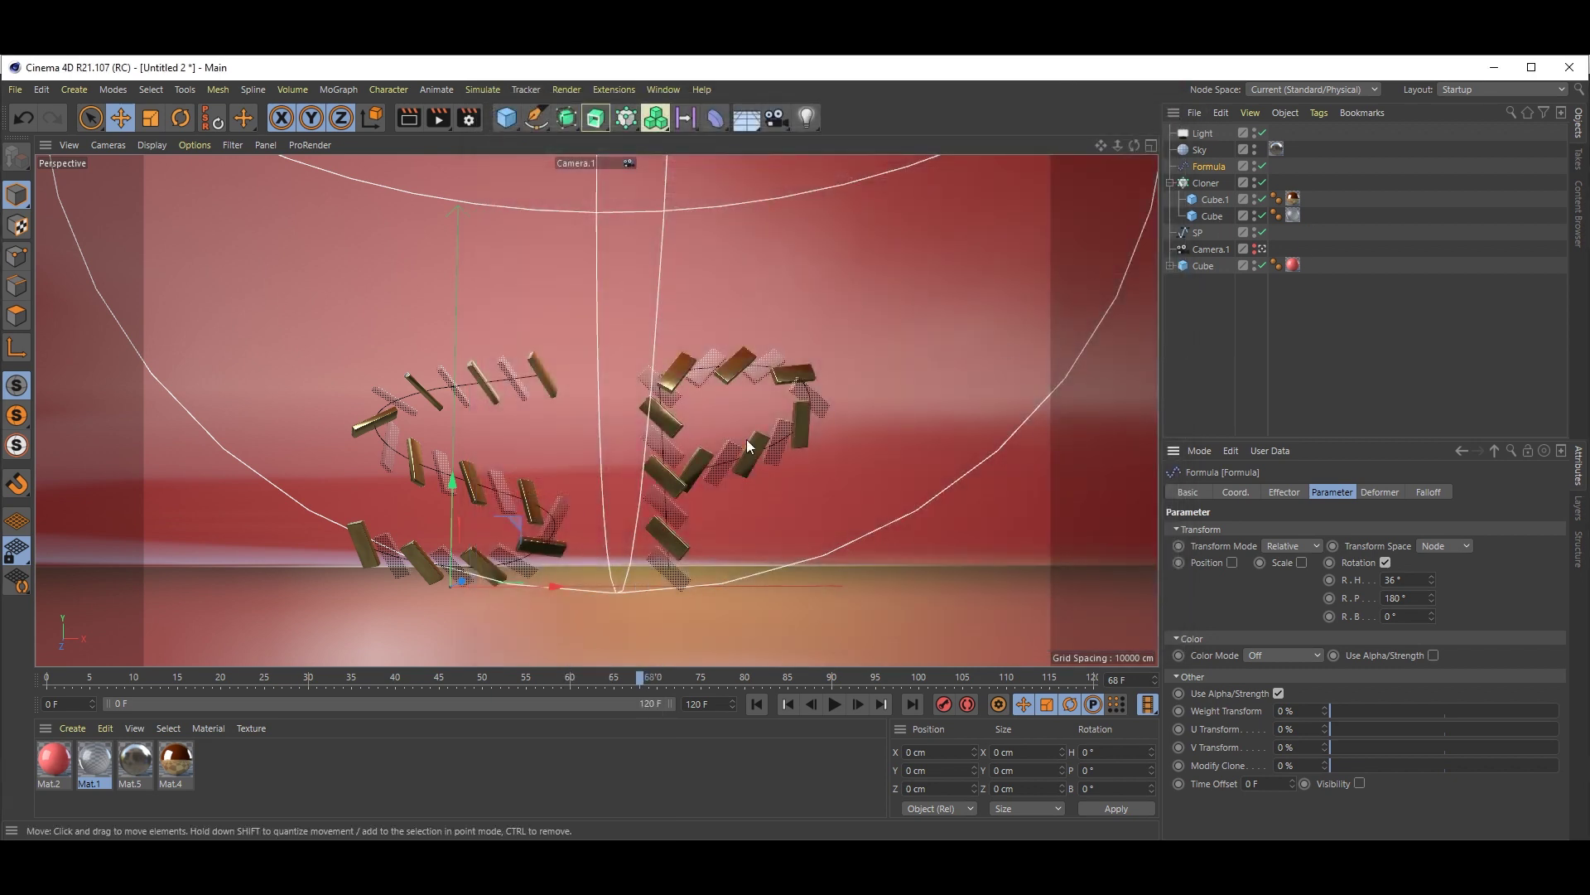
Add a torus with a 350 cm ring radius and 100 ring segments.
{"action": "left_click_drag", "start_coordinate": [614, 486], "coordinate": [623, 486], "text": "alt"}
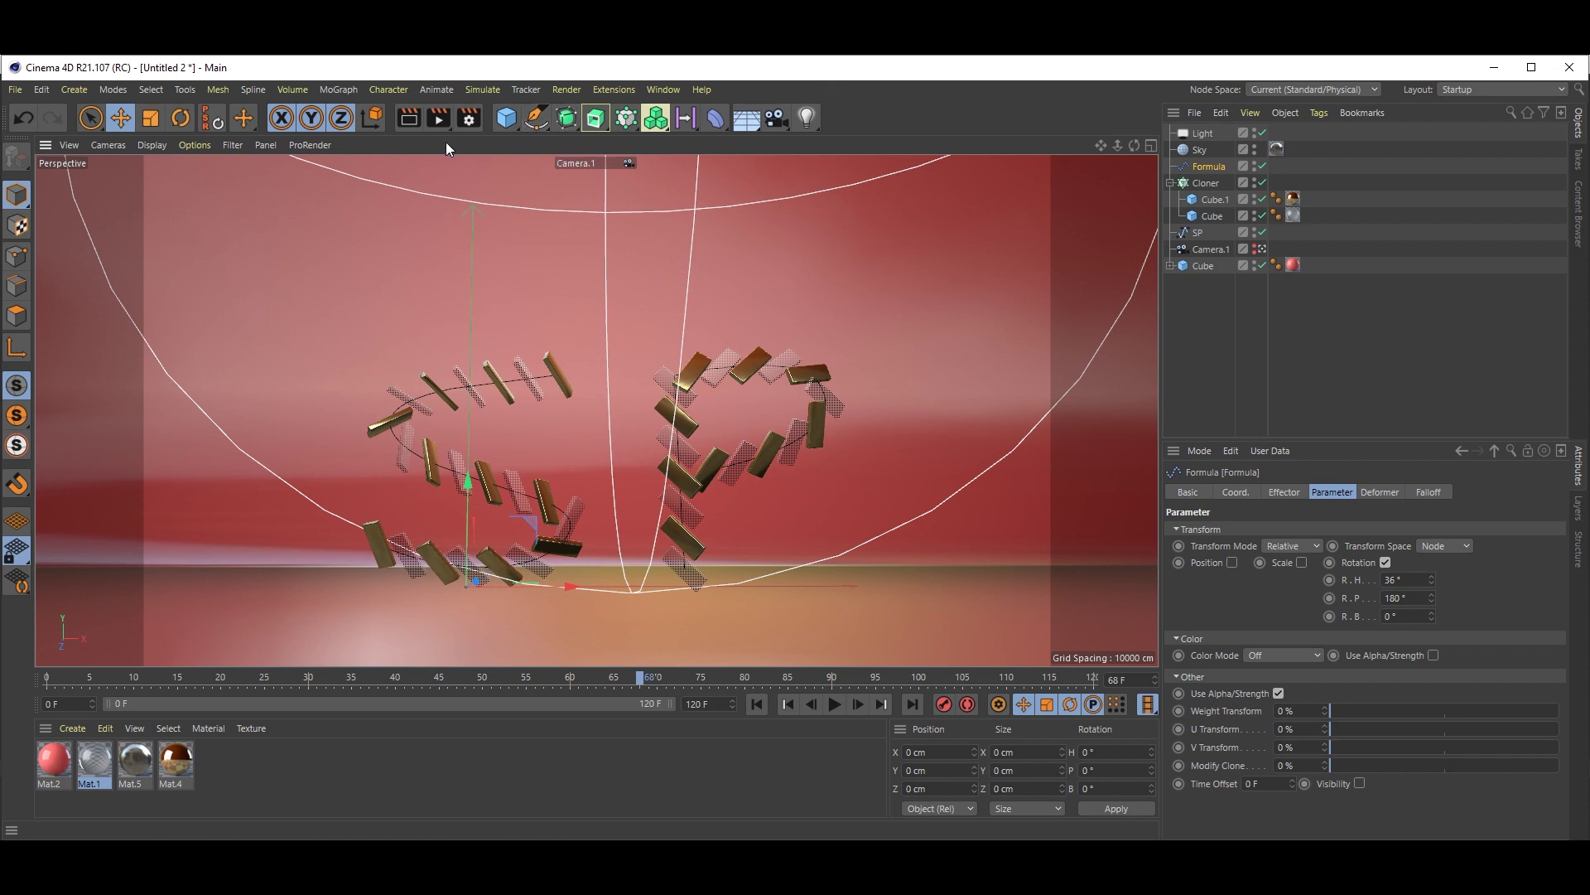
{"action": "left_click", "coordinate": [506, 117]}
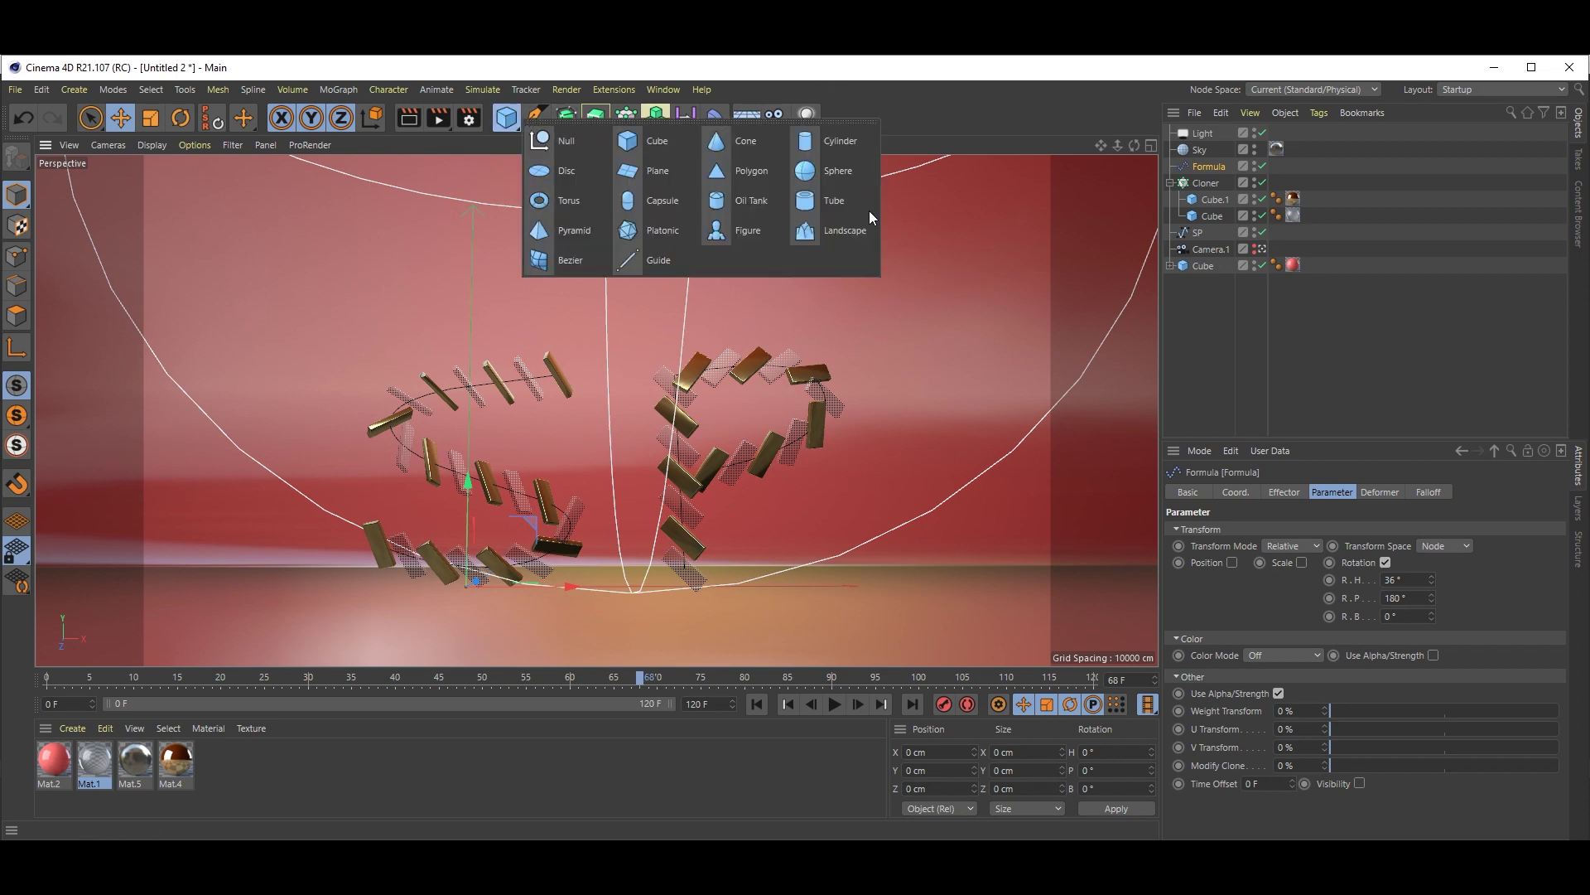
{"action": "left_click", "coordinate": [583, 206]}
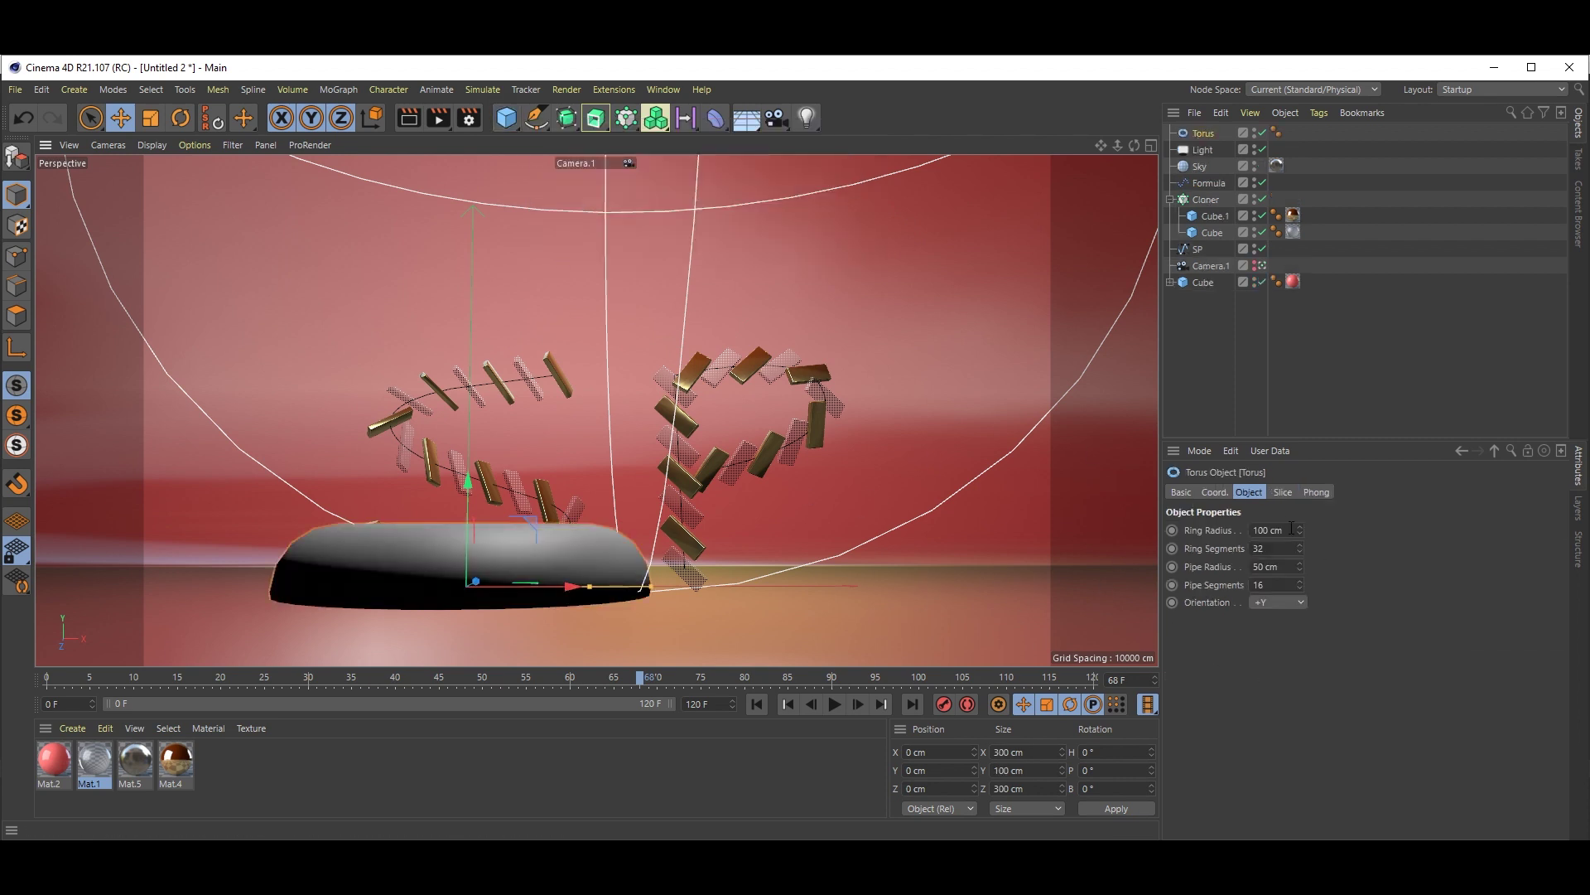
{"action": "left_click_drag", "start_coordinate": [1291, 529], "coordinate": [1235, 526]}
{"action": "type", "text": "350"}
{"action": "key", "text": "Return"}
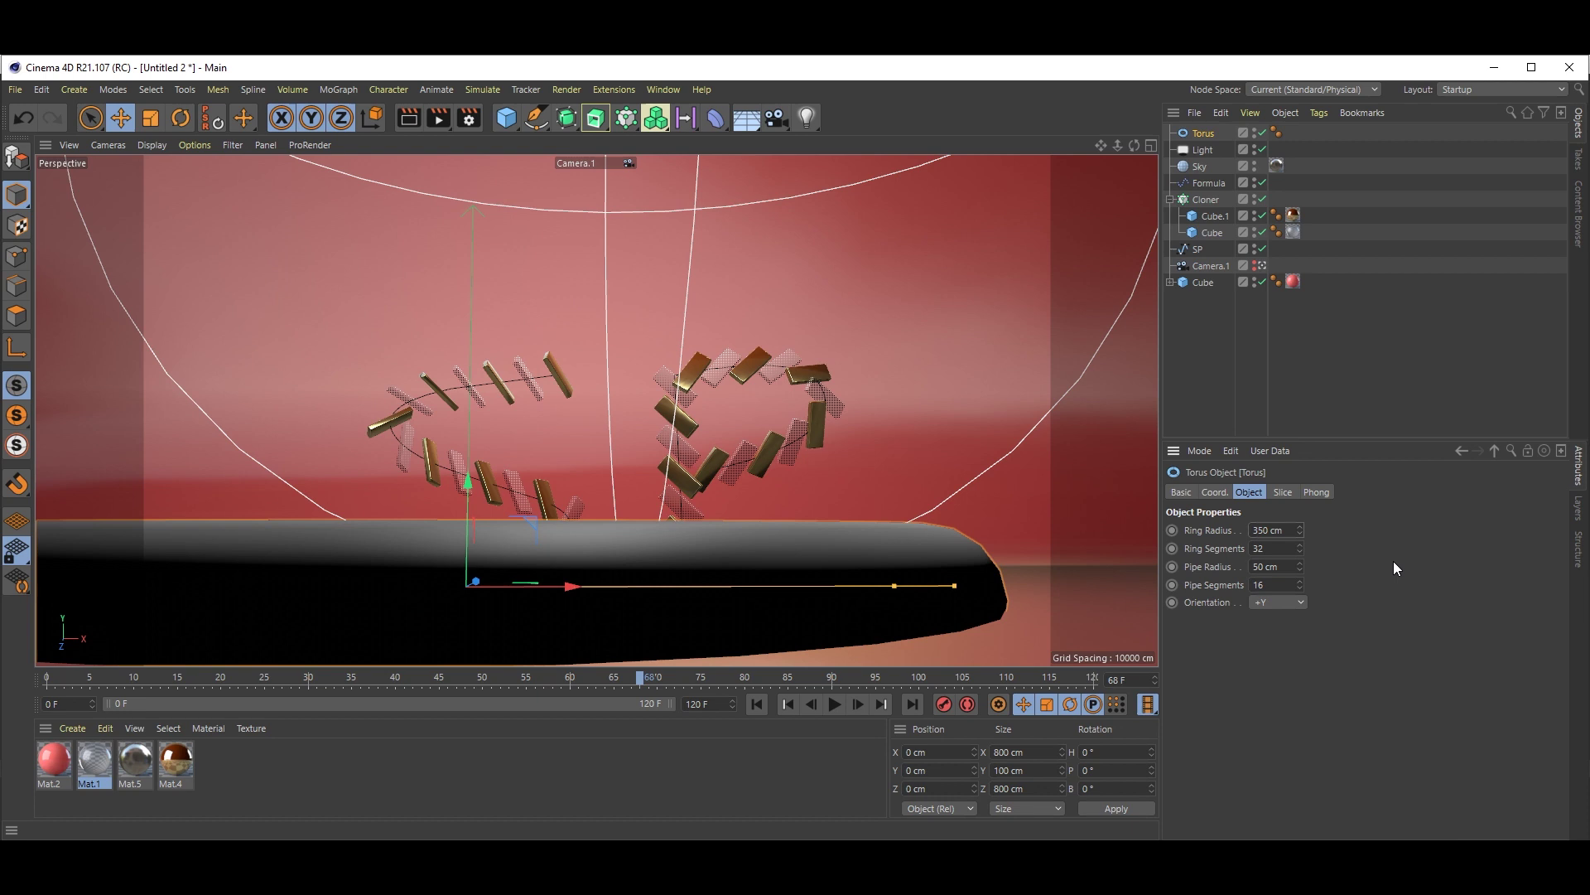
{"action": "left_click_drag", "start_coordinate": [1271, 549], "coordinate": [1188, 567]}
{"action": "type", "text": "100"}
{"action": "key", "text": "Return"}
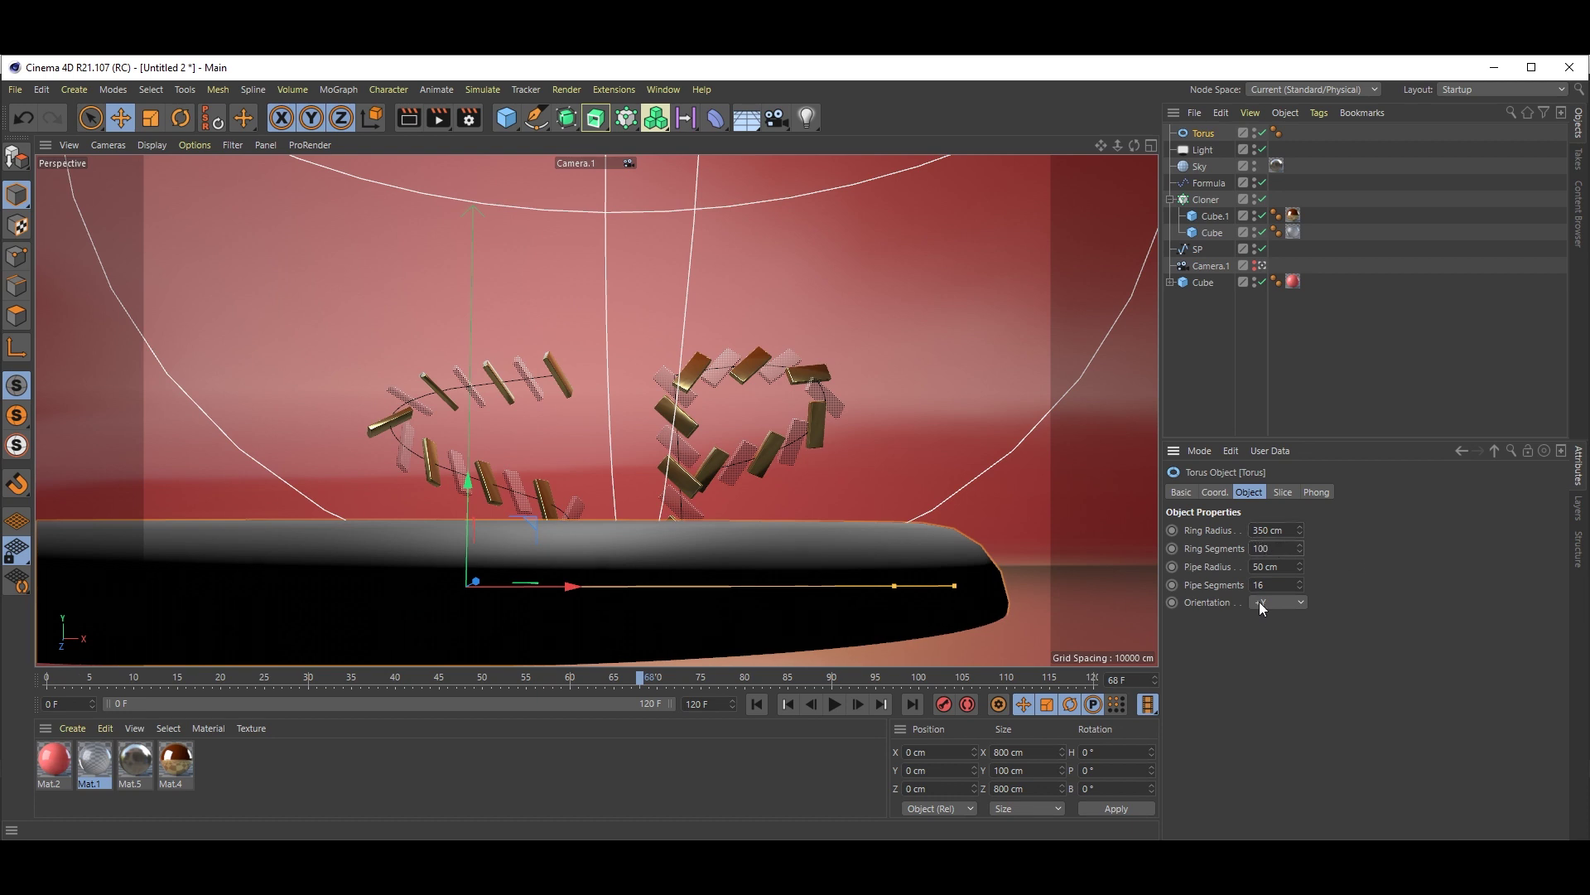
Set the torus pipe radius to 2 cm and its pipe segments to 4.
{"action": "left_click_drag", "start_coordinate": [1287, 568], "coordinate": [1204, 570]}
{"action": "type", "text": "2"}
{"action": "key", "text": "Return"}
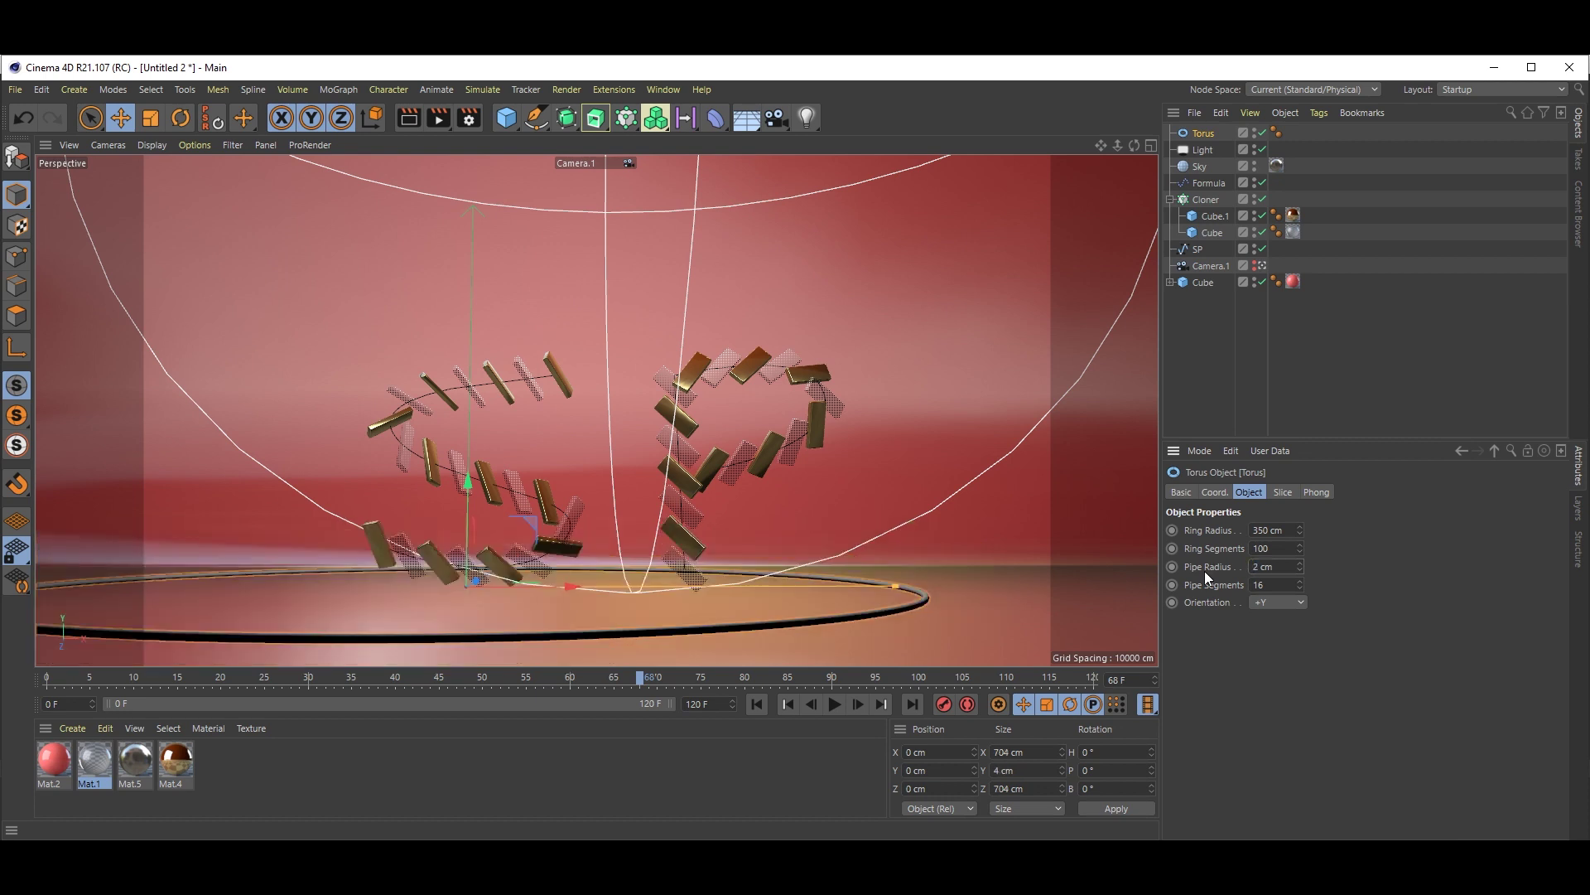
{"action": "left_click_drag", "start_coordinate": [1267, 580], "coordinate": [1207, 610]}
{"action": "type", "text": "5"}
{"action": "key", "text": "Return"}
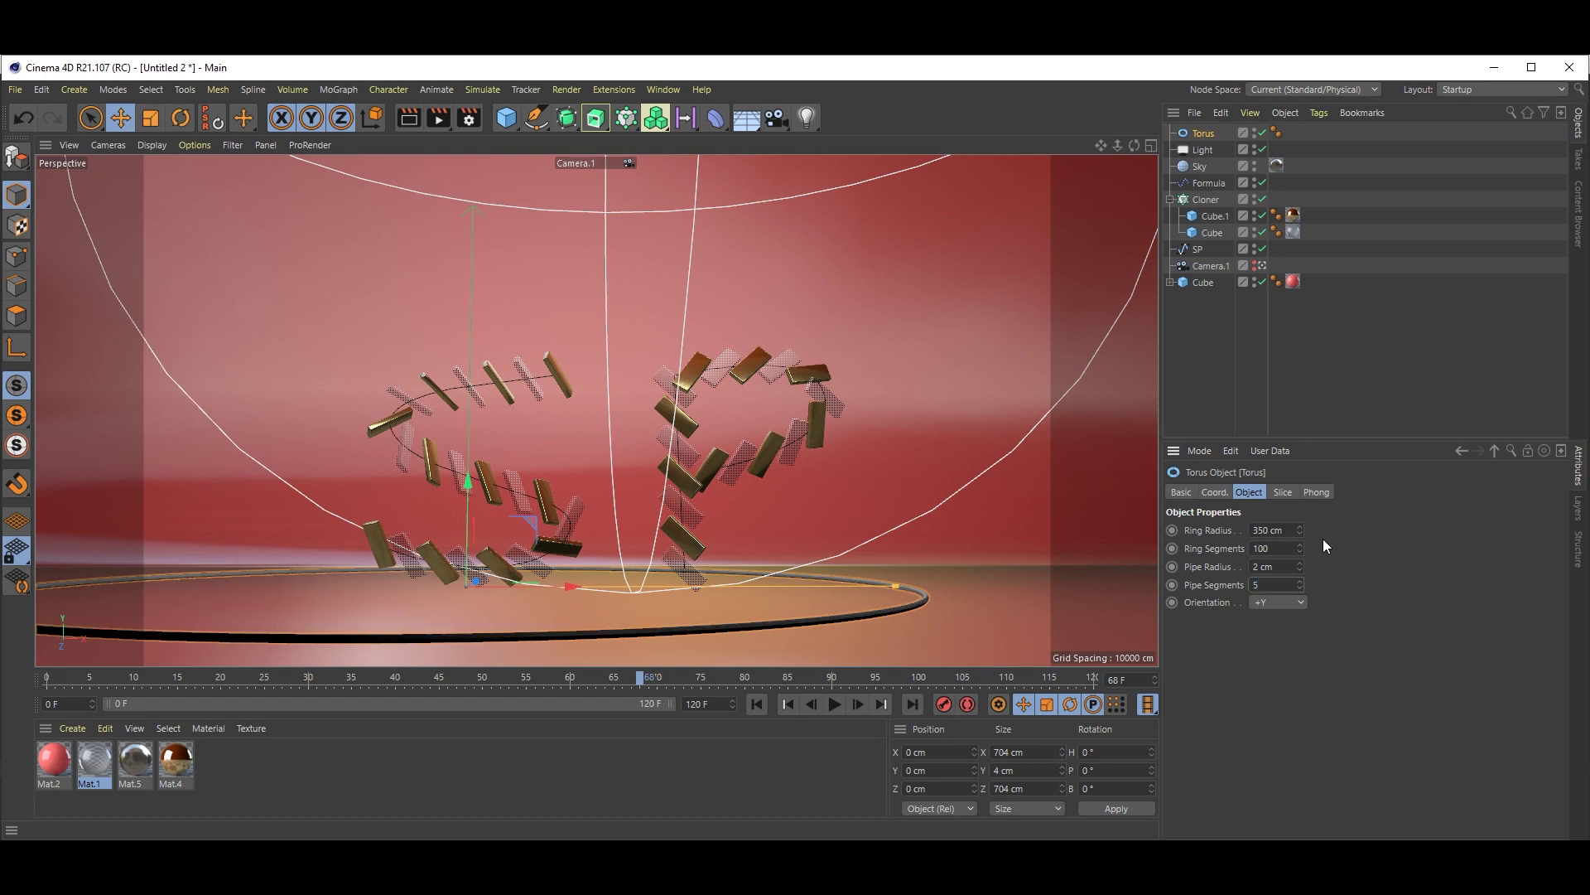
{"action": "left_click", "coordinate": [1300, 589]}
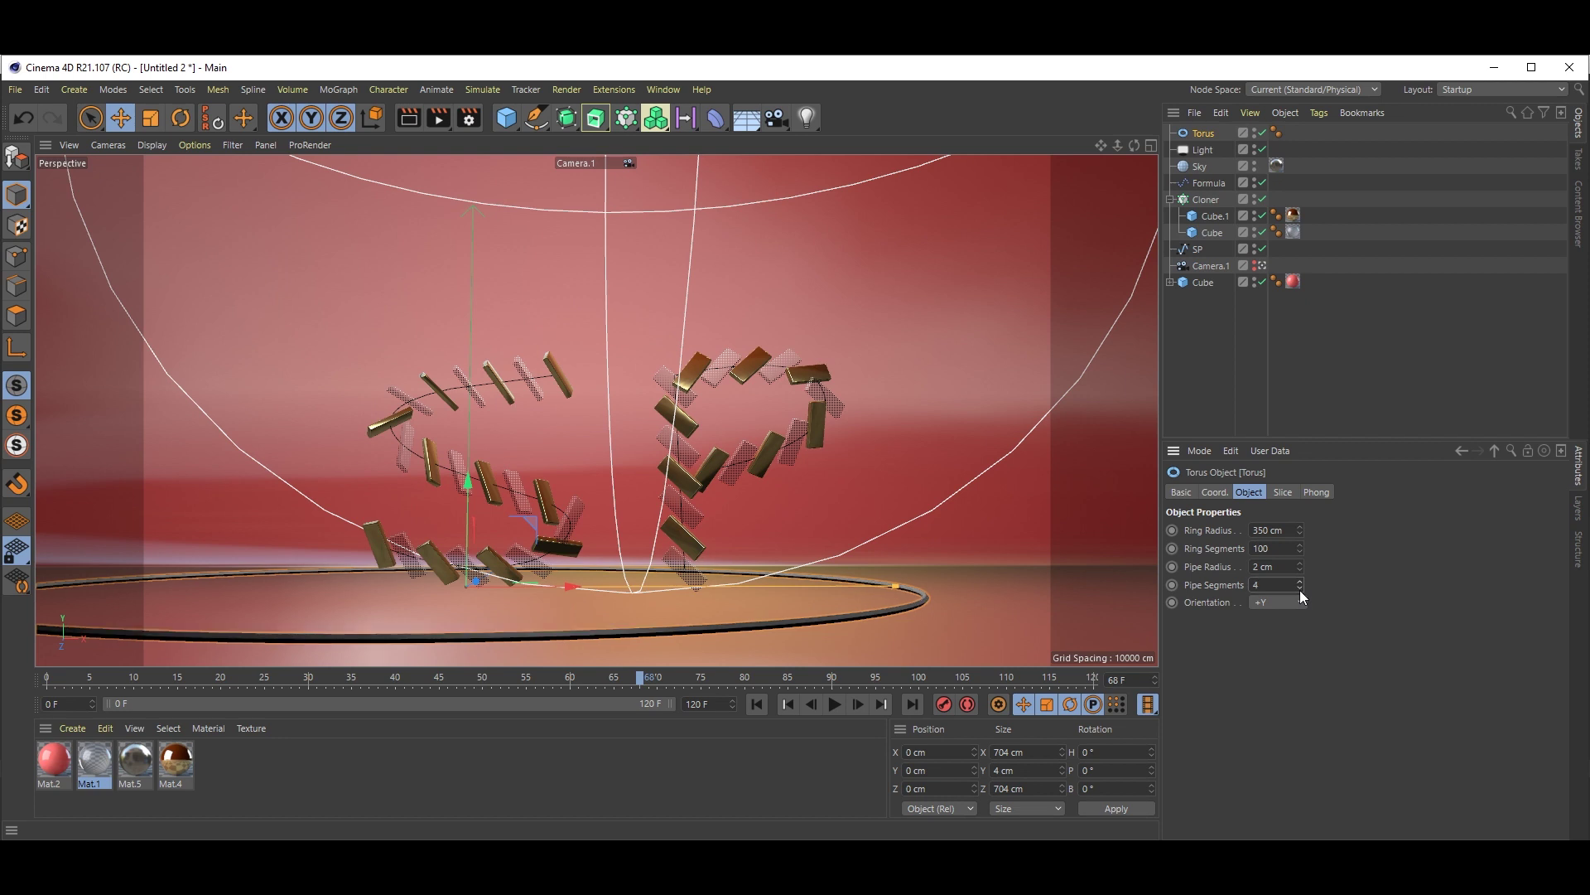
Orient the torus to +Z so it stands upright, and slide it to X 110.698 cm.
{"action": "left_click", "coordinate": [1265, 604]}
{"action": "left_click", "coordinate": [1280, 695]}
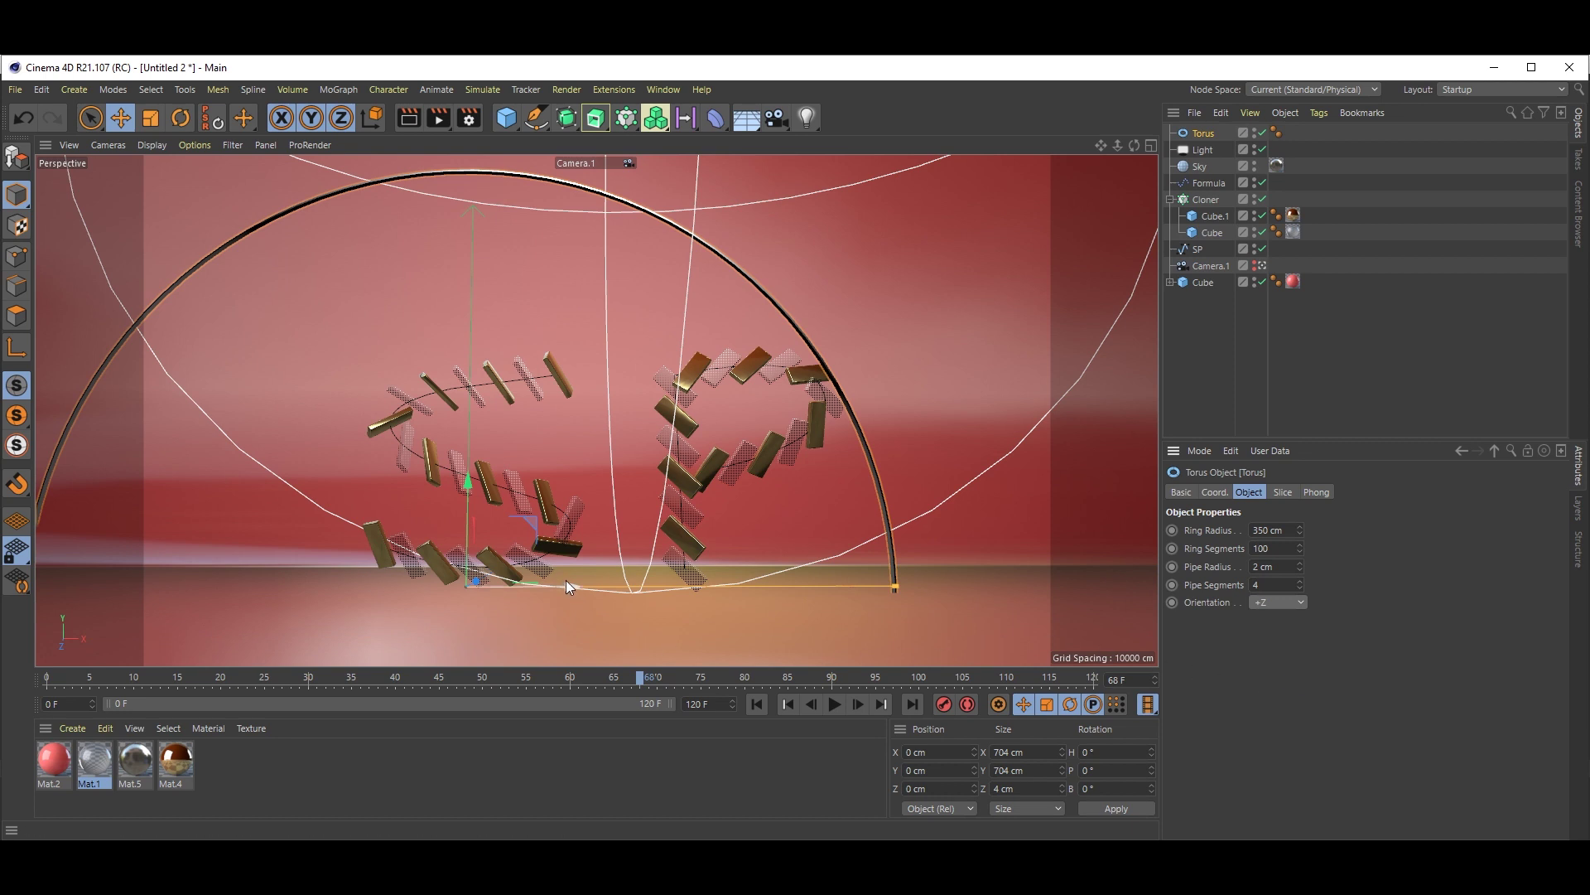
{"action": "left_click_drag", "start_coordinate": [568, 584], "coordinate": [703, 583]}
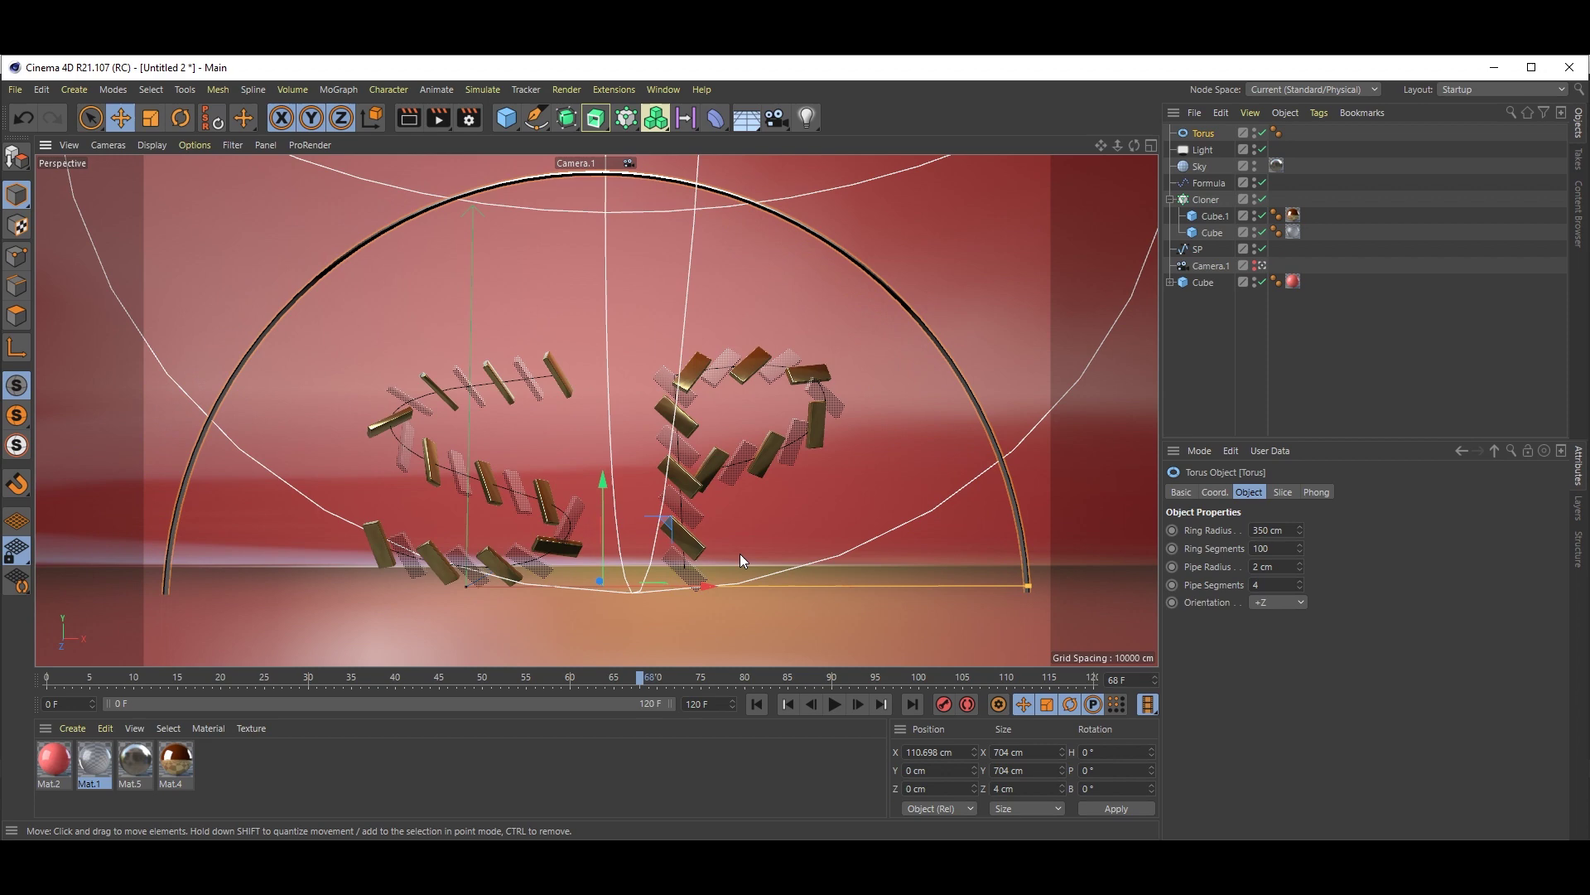
{"action": "left_click", "coordinate": [440, 124]}
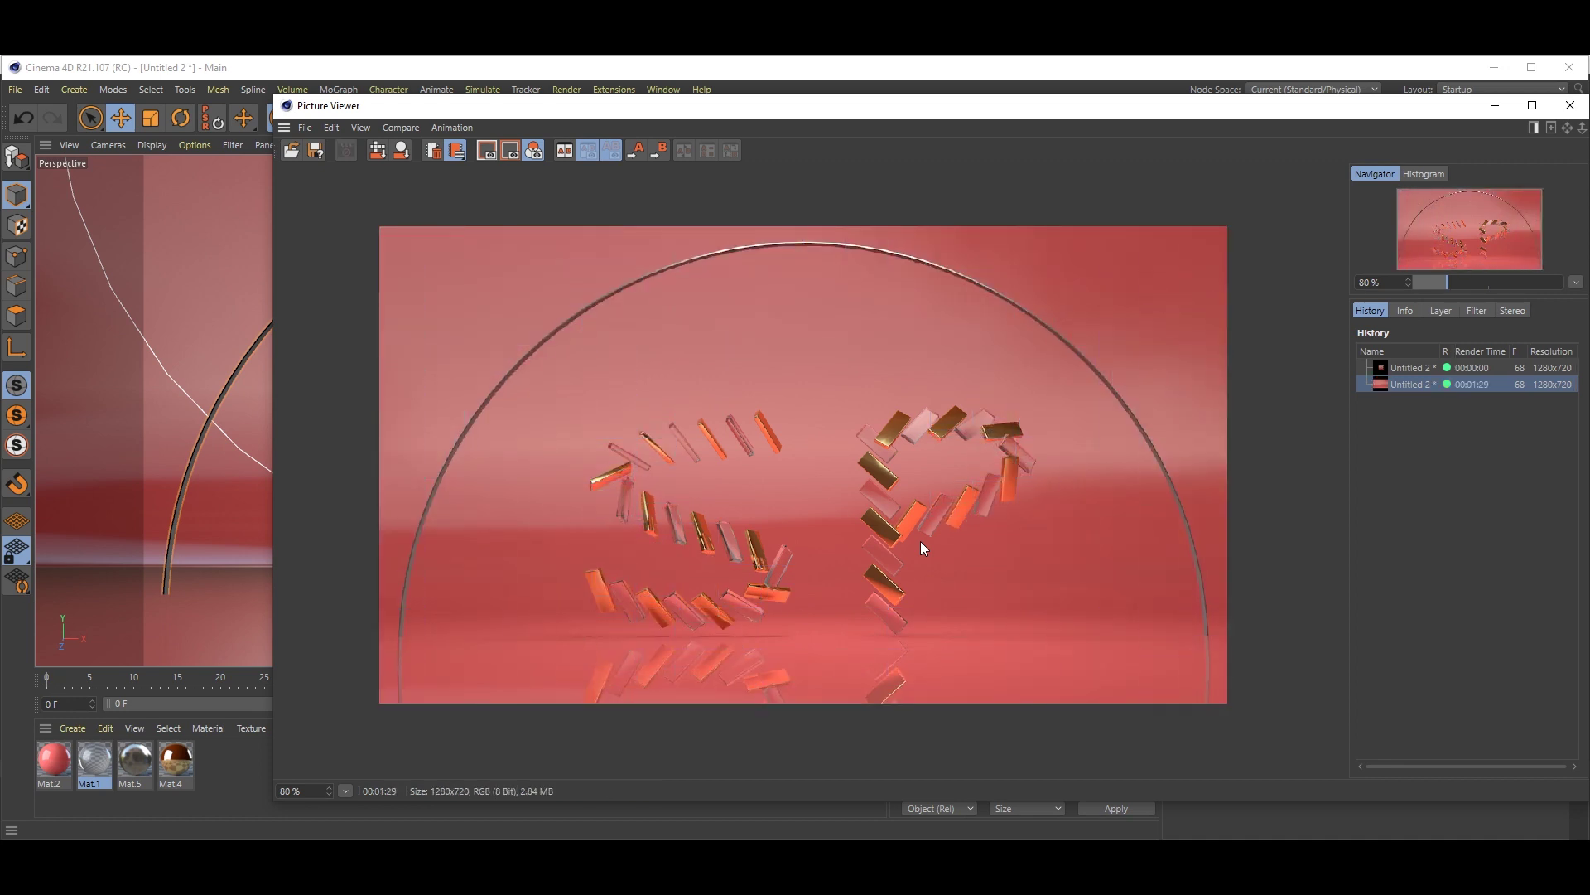
{"action": "scroll", "coordinate": [862, 565], "scroll_direction": "up", "scroll_amount": 2}
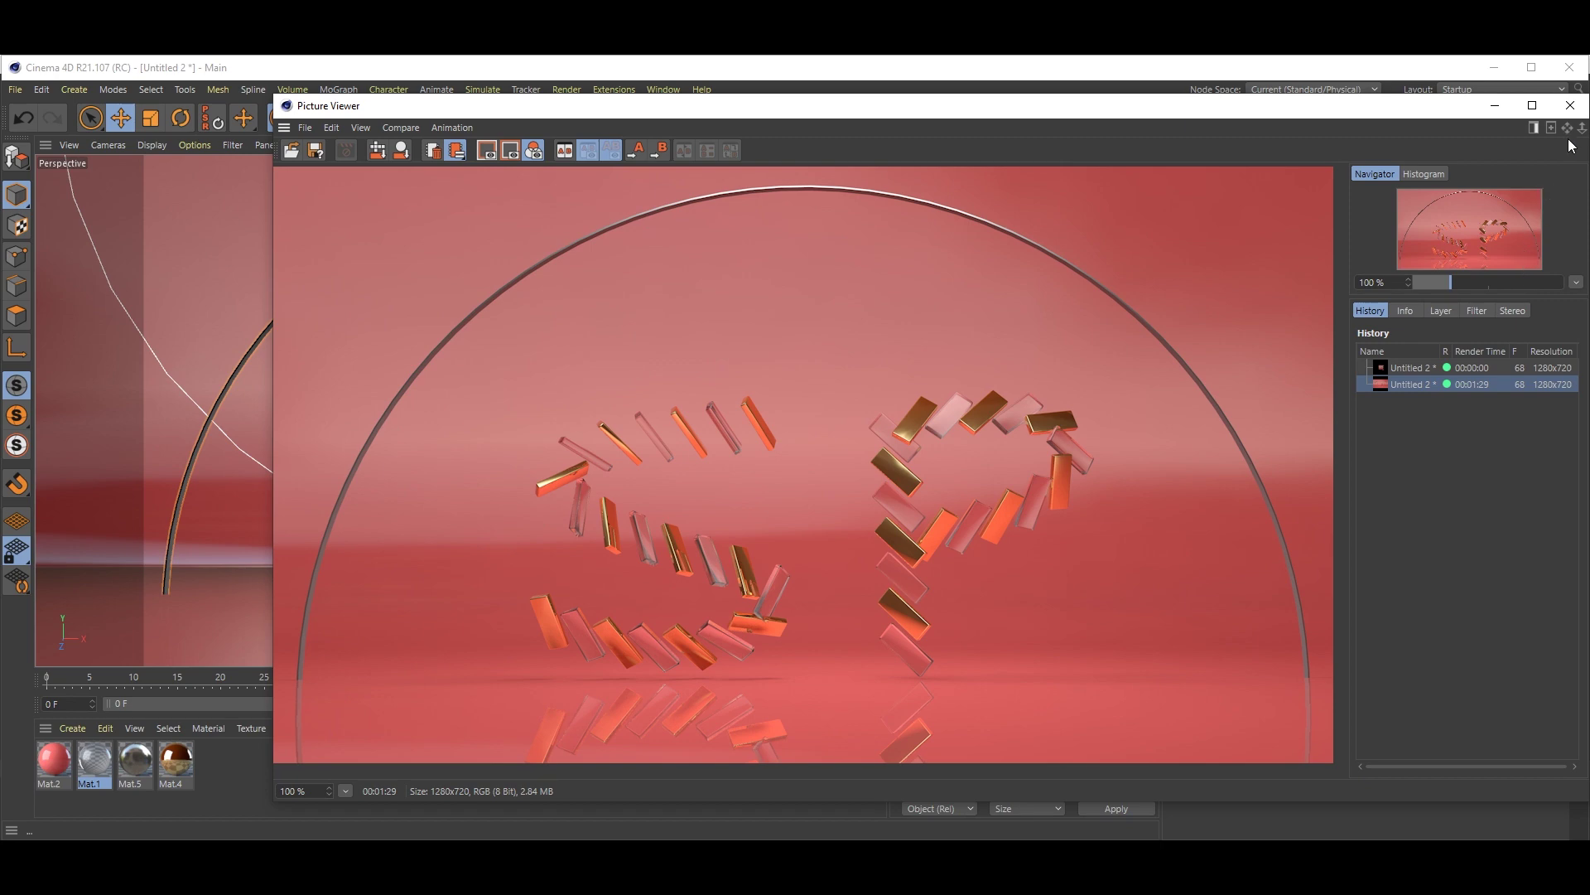
{"action": "left_click", "coordinate": [1570, 105]}
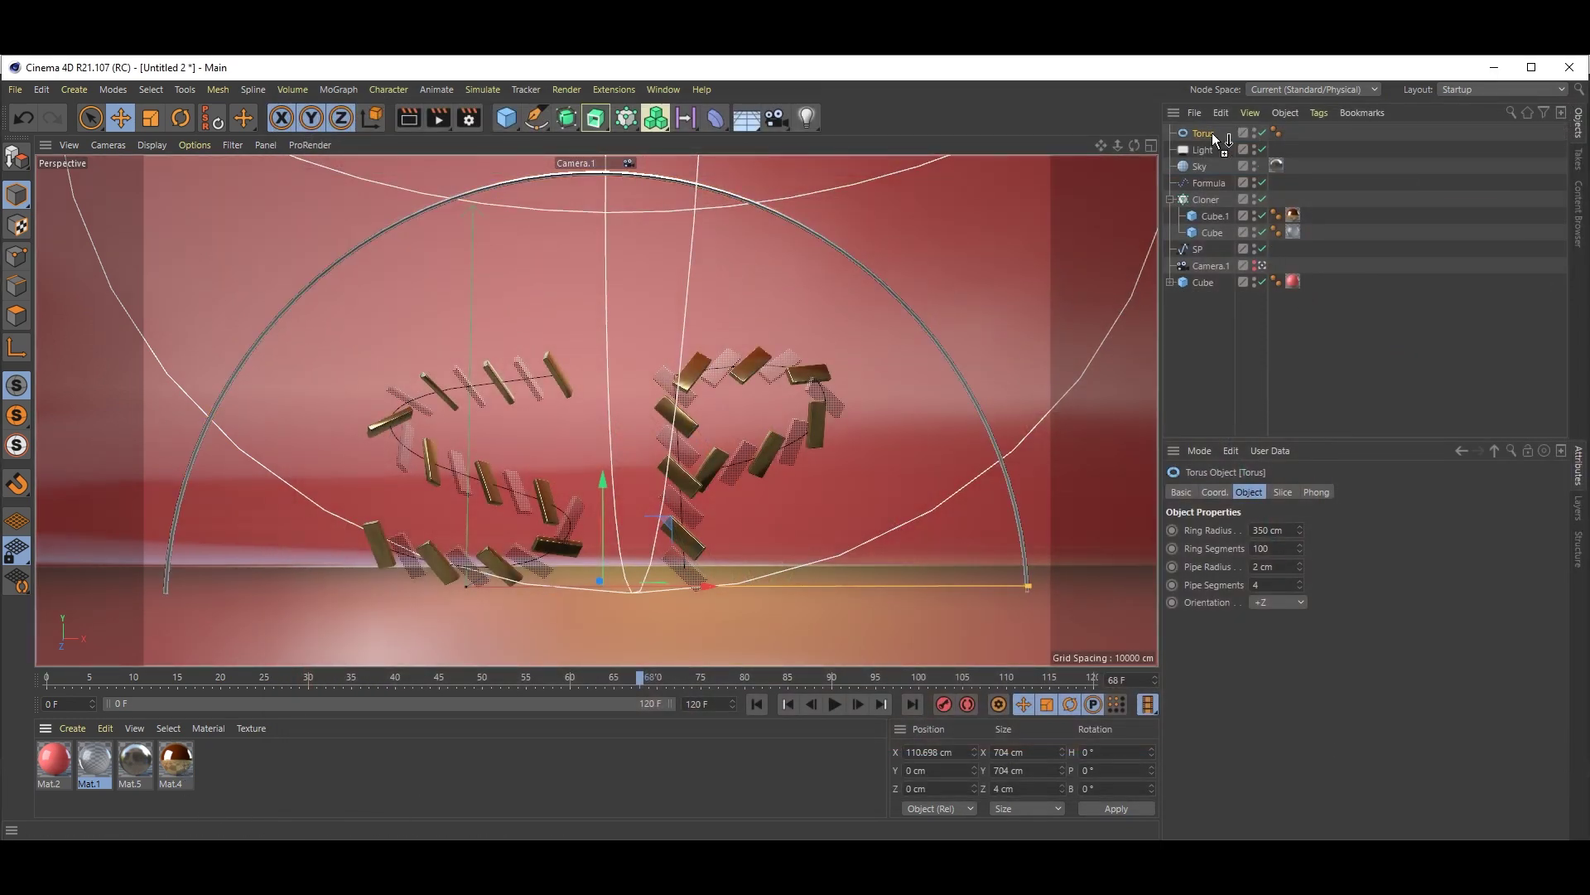
Apply Mat.4 to the torus and render a 1280×720 picture in an enlarged Picture Viewer.
{"action": "left_click_drag", "start_coordinate": [1213, 135], "coordinate": [1213, 135]}
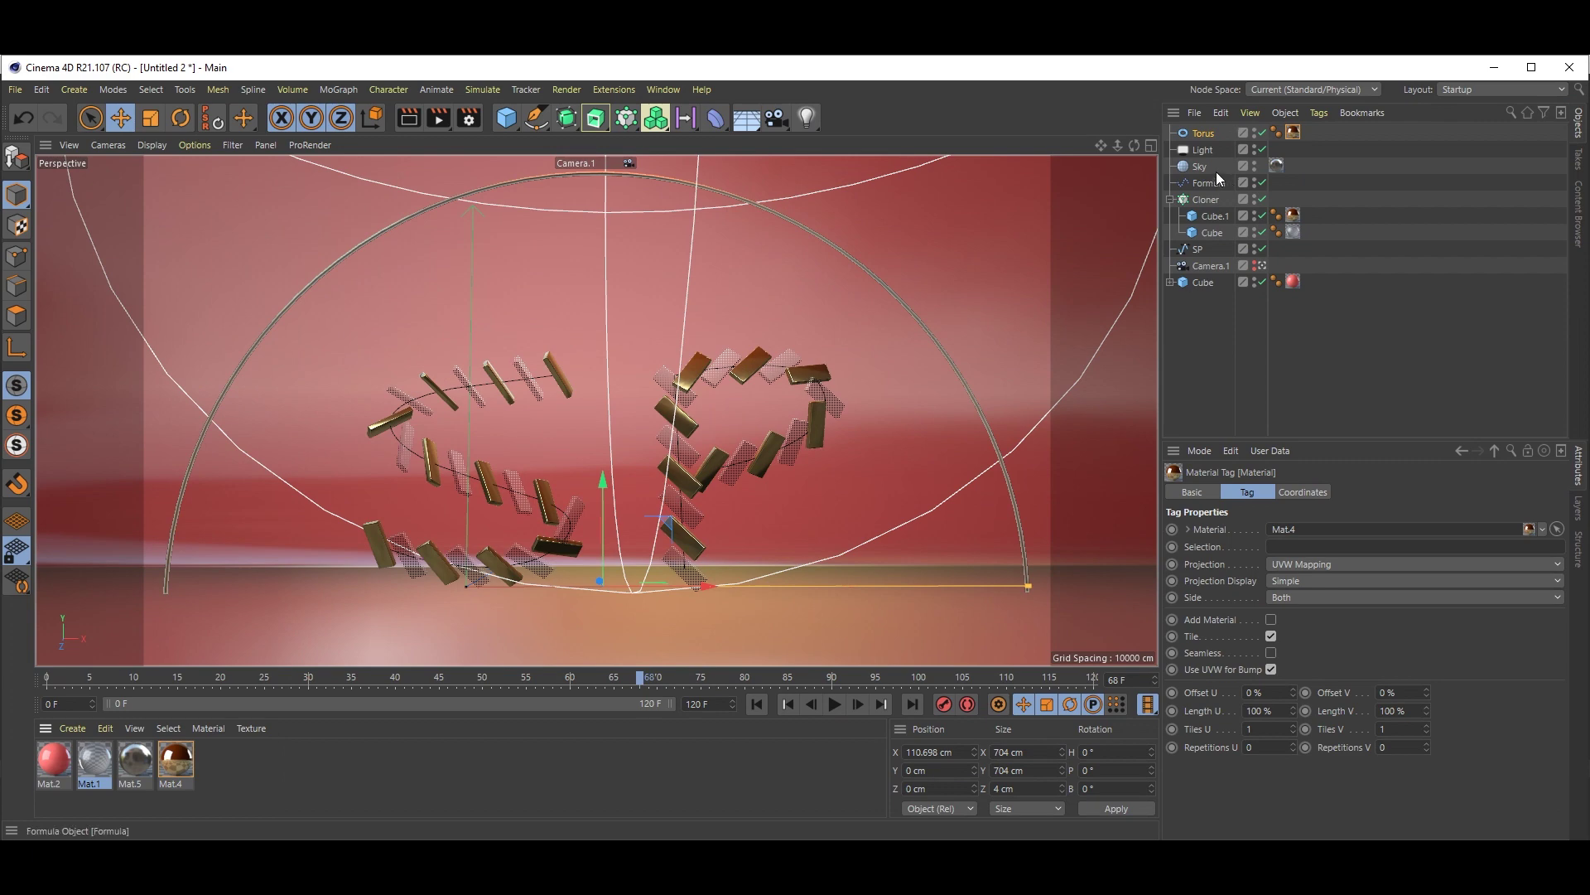
{"action": "left_click", "coordinate": [436, 119]}
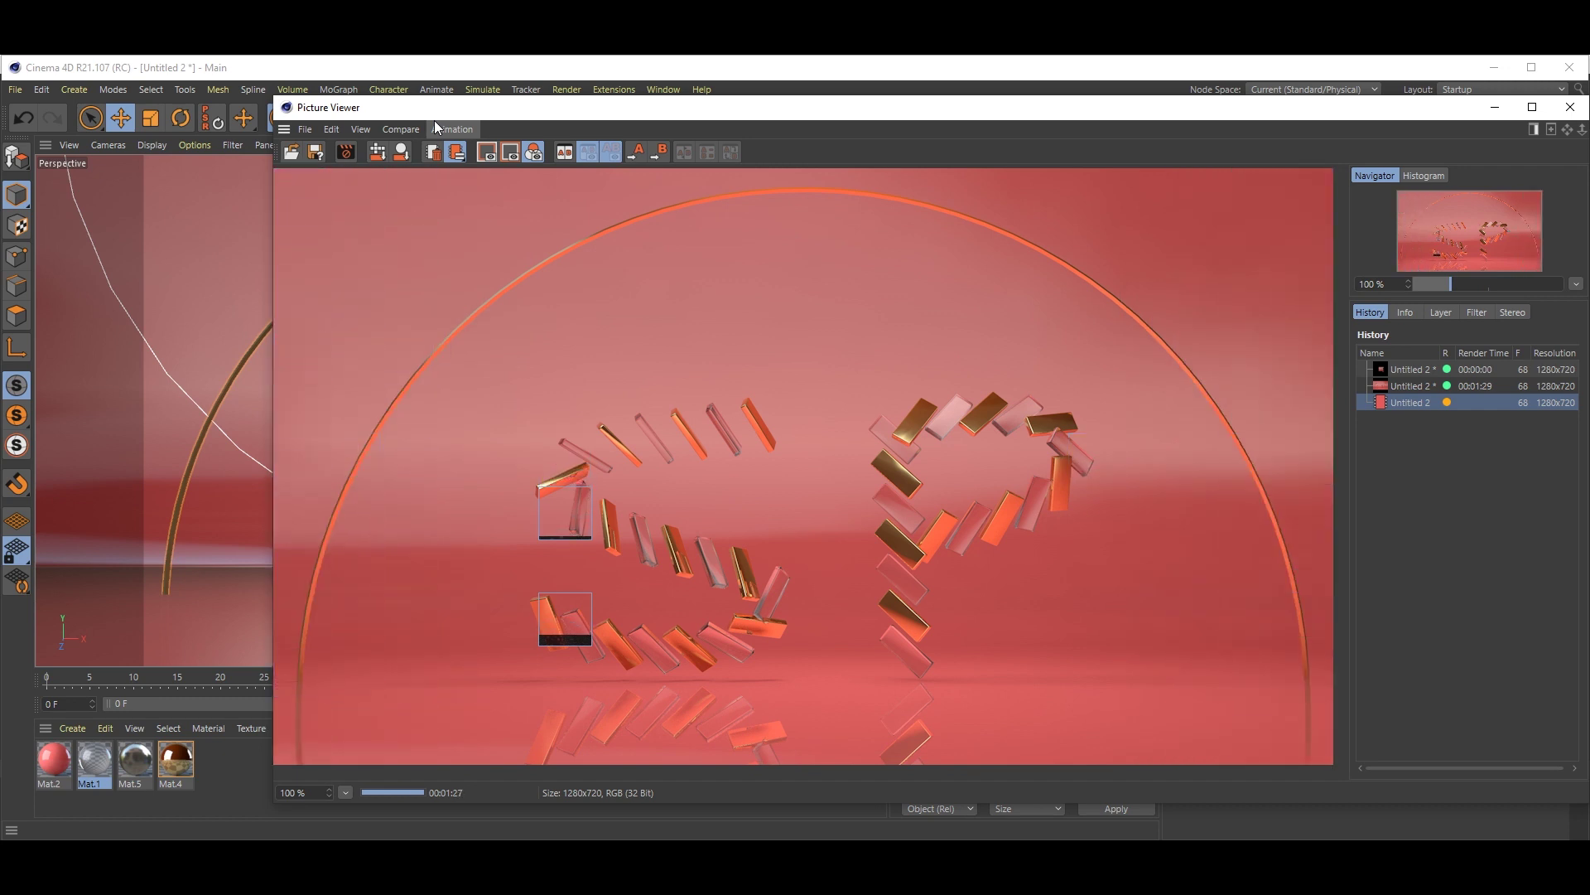
{"action": "left_click_drag", "start_coordinate": [1100, 114], "coordinate": [946, 100]}
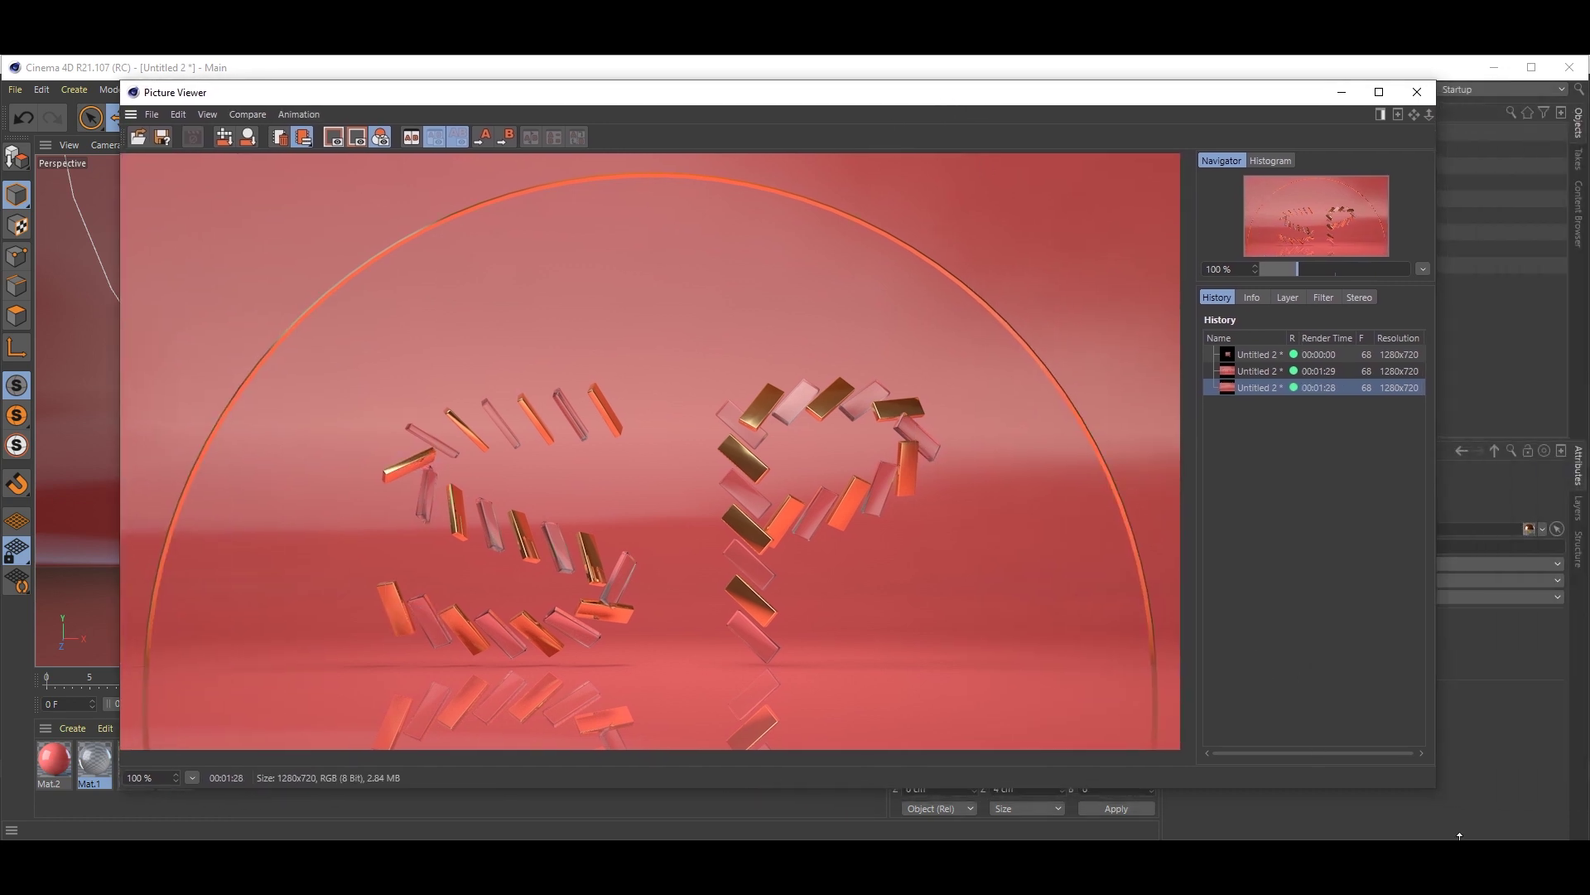
{"action": "left_click_drag", "start_coordinate": [1437, 793], "coordinate": [1529, 840]}
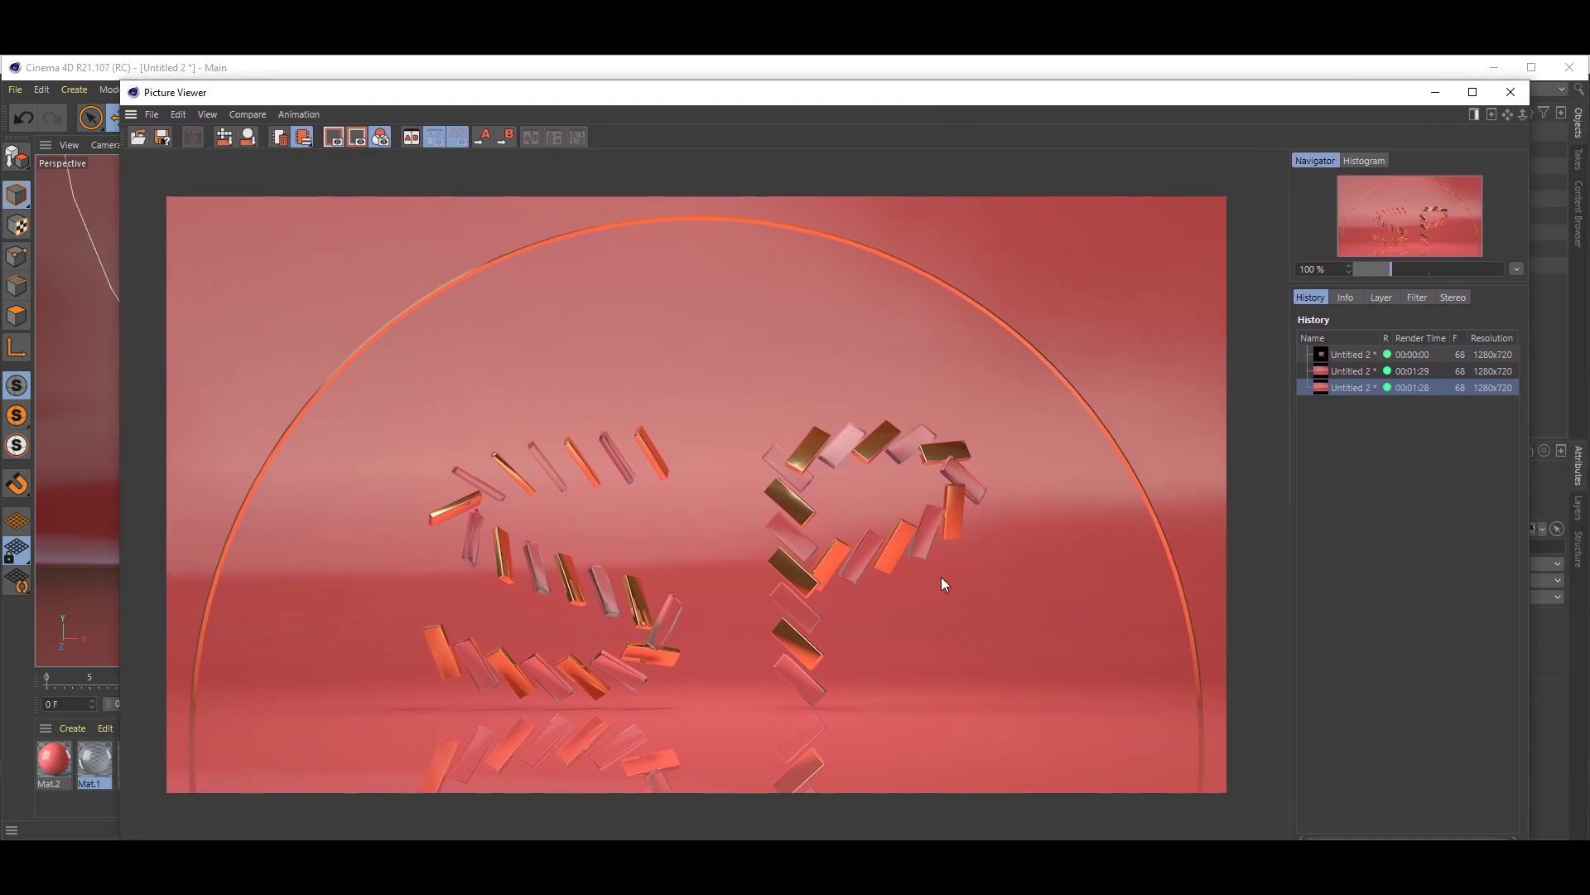